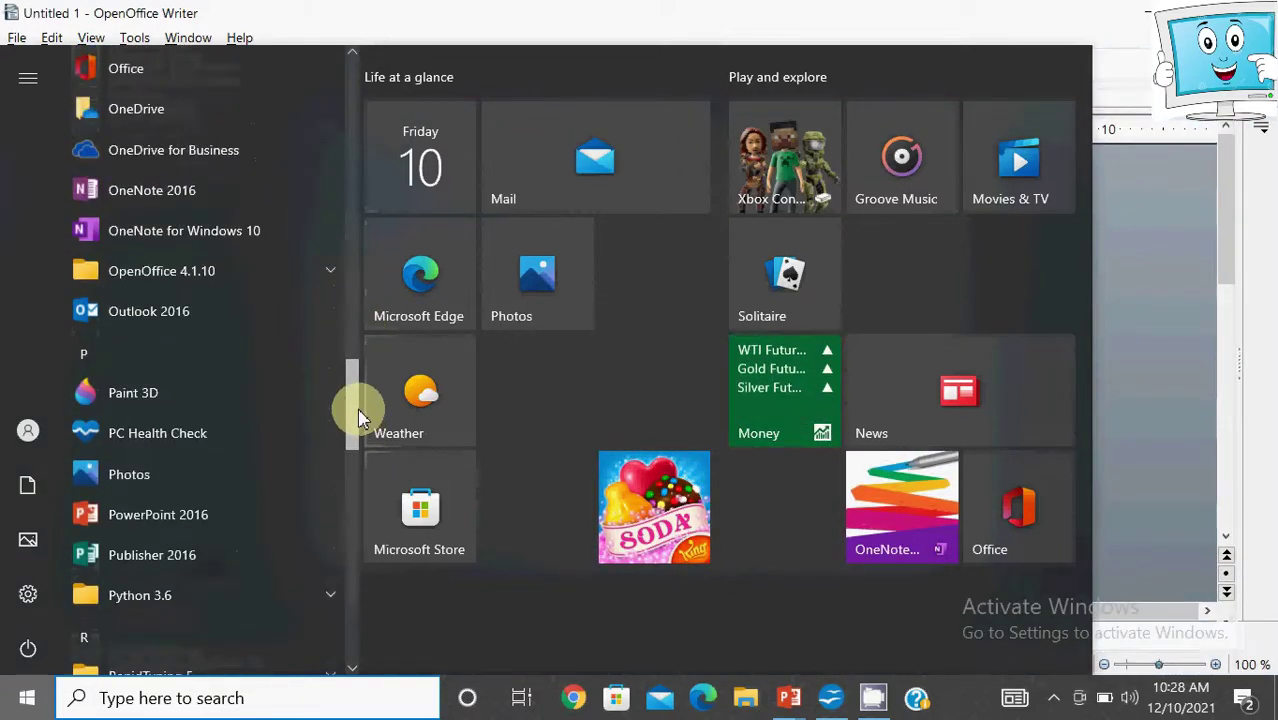
Step: Start a new database from Writer and choose to create a new database in the Database Wizard
click(265, 314)
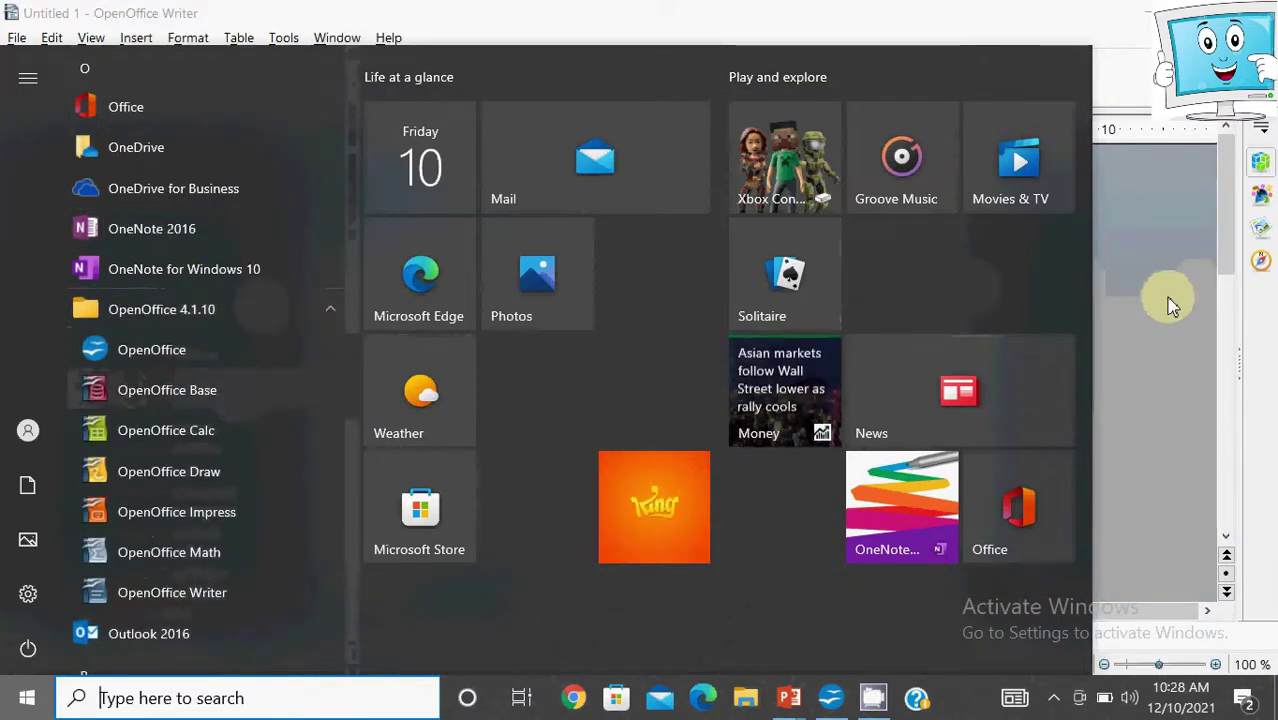
click(1167, 300)
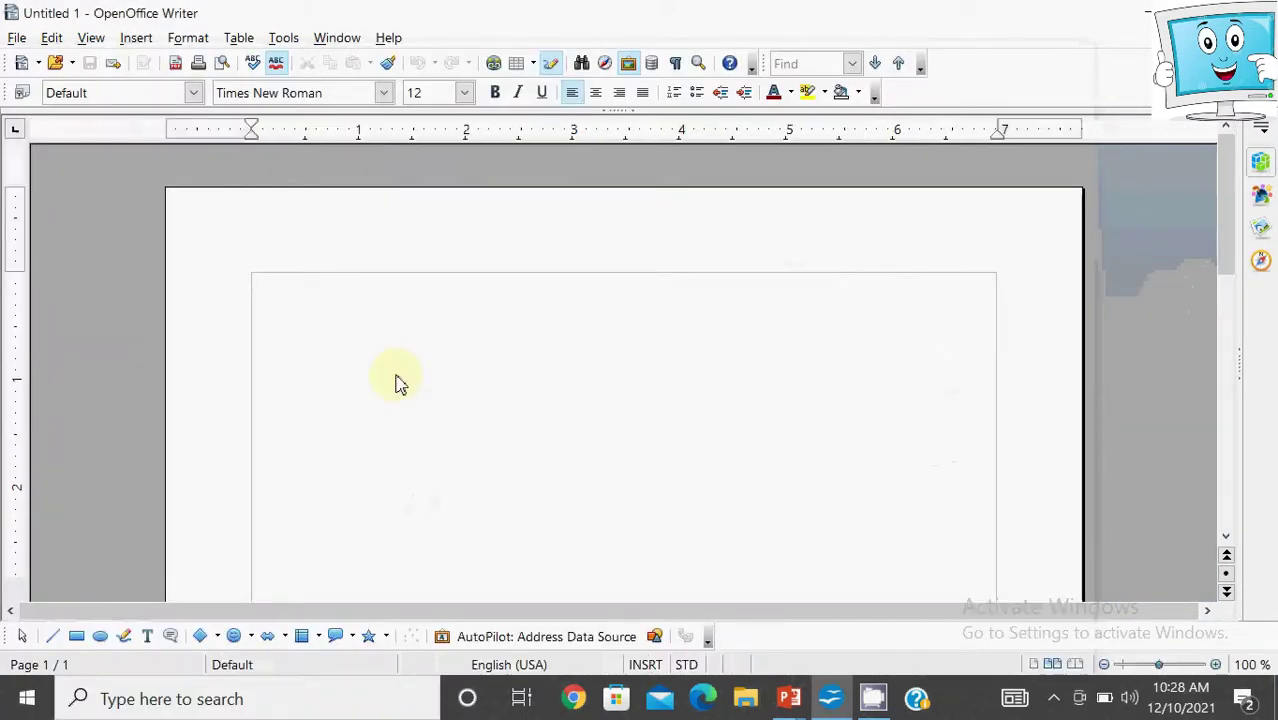
click(18, 40)
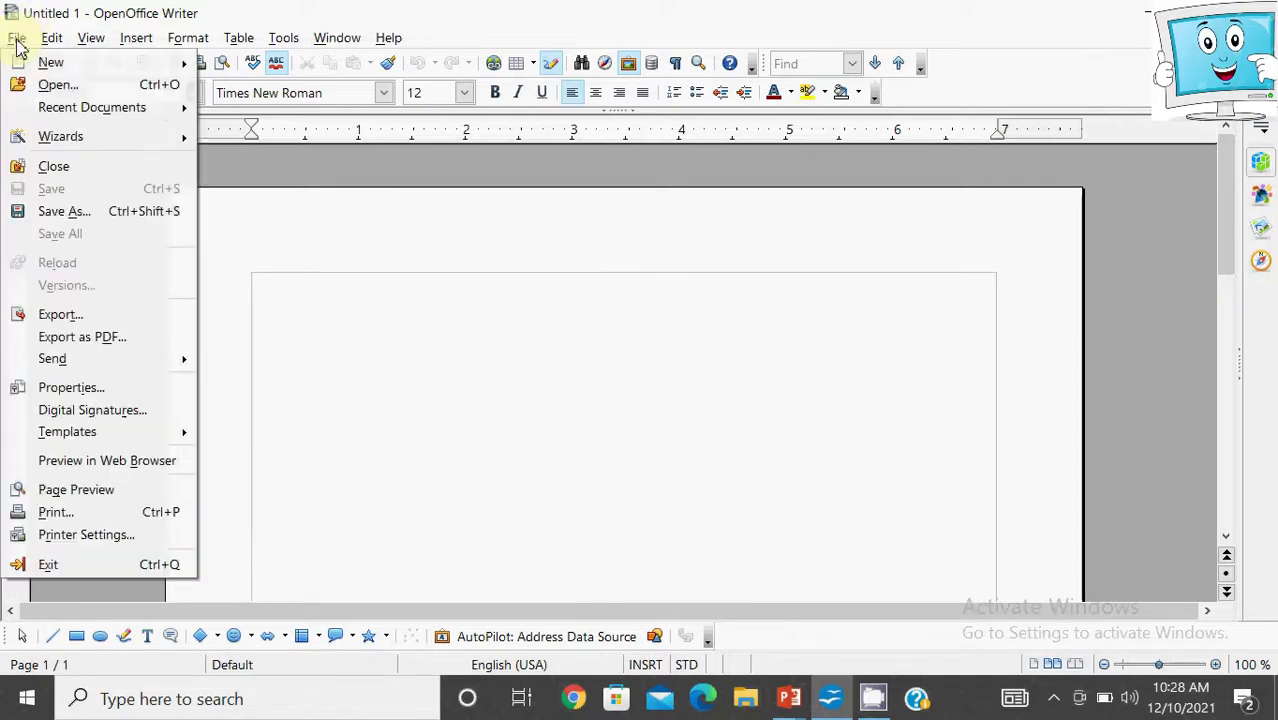
mouse_move(134, 70)
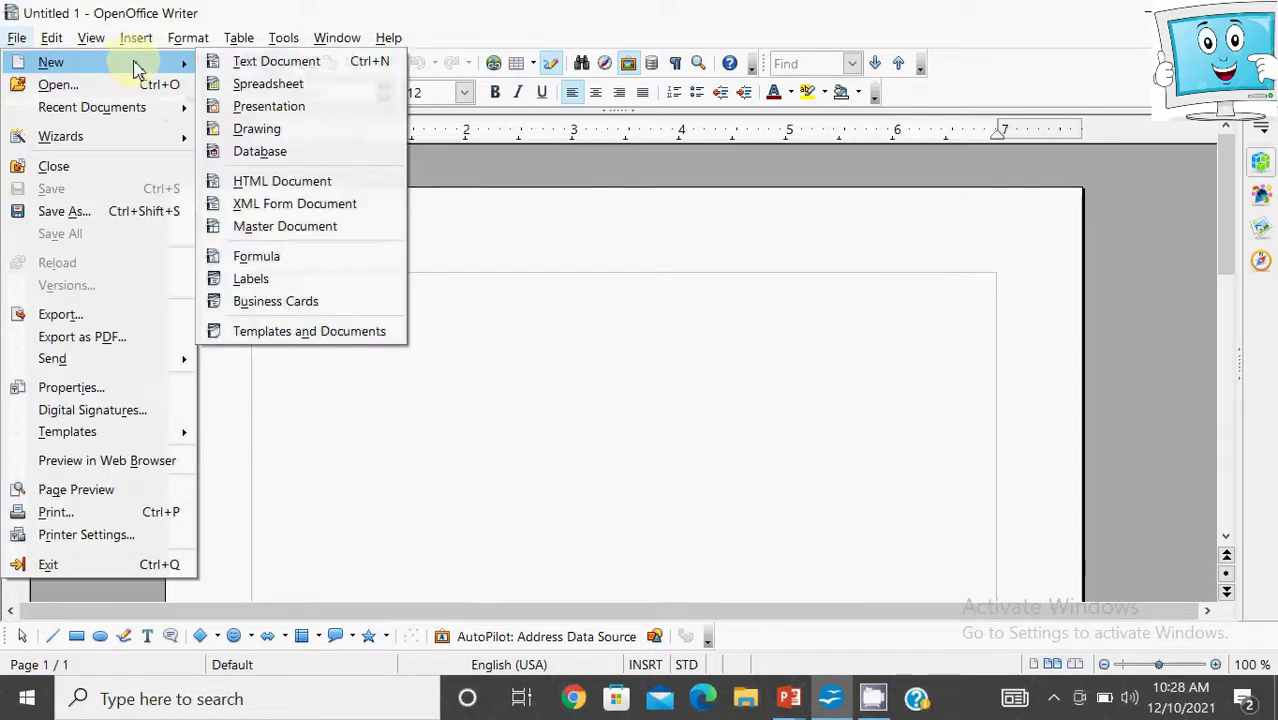
click(264, 153)
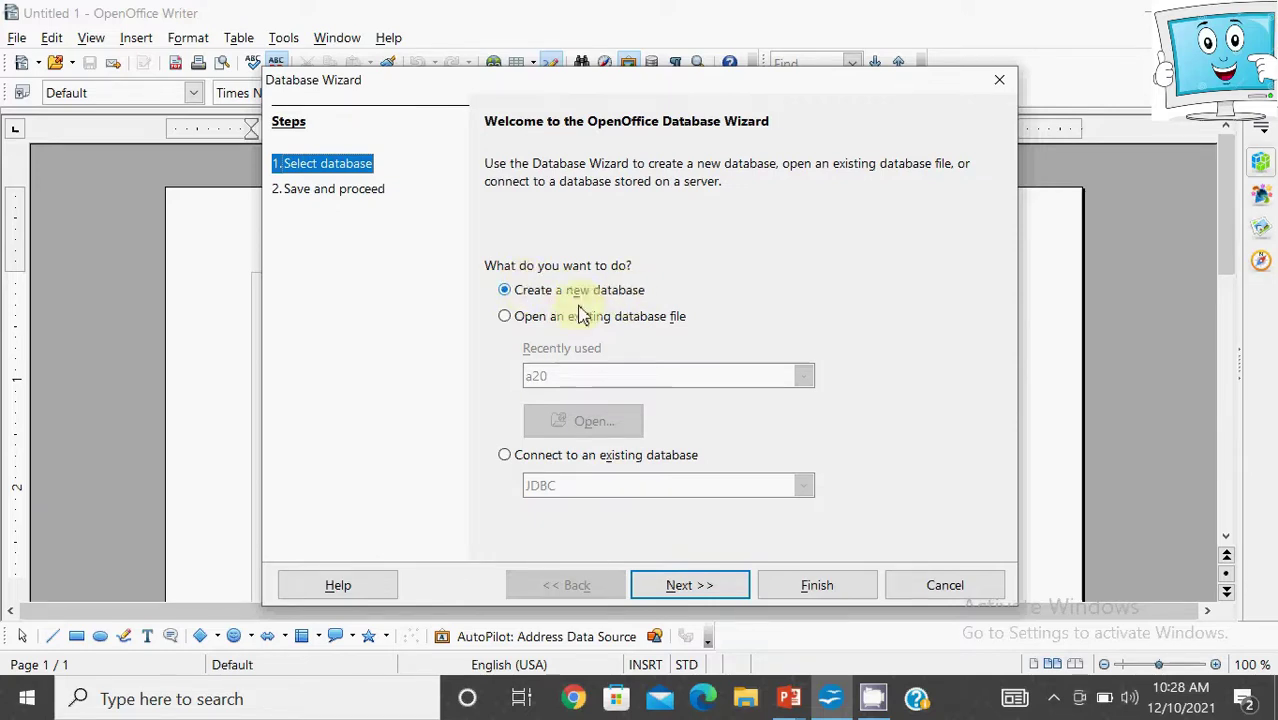
click(685, 586)
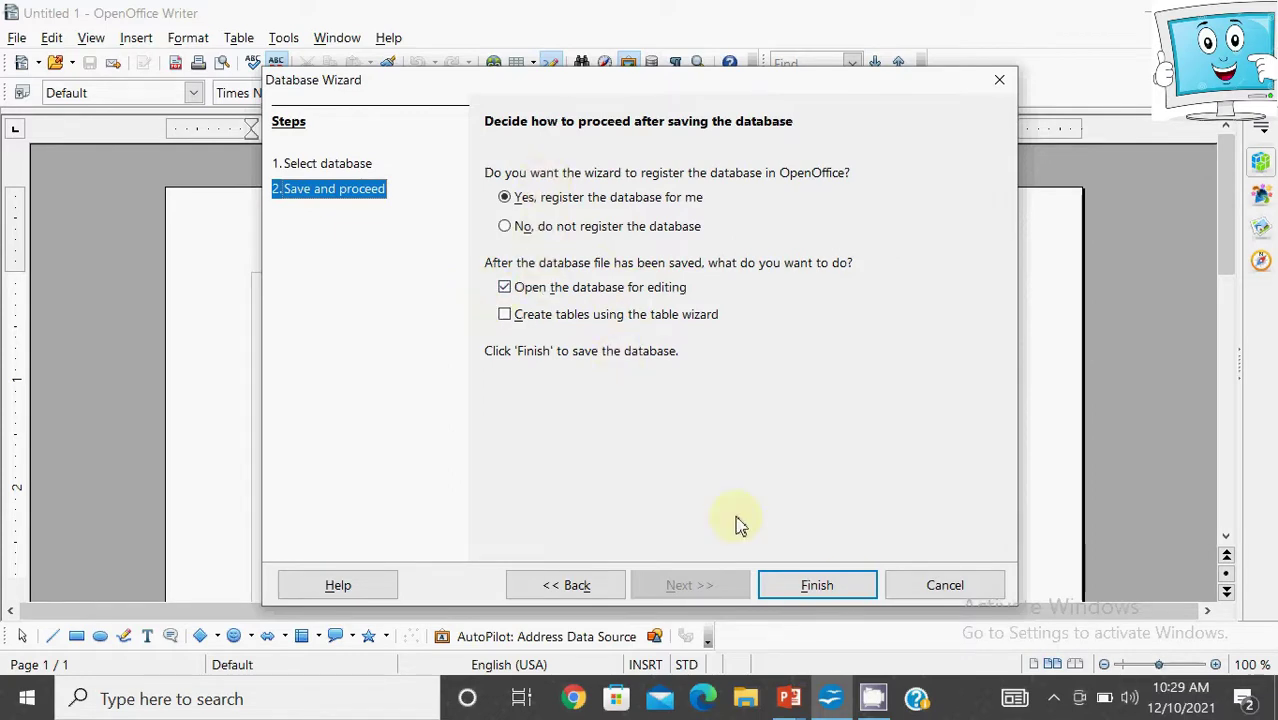
Step: Finish the wizard with the database registered and opened for editing, saving it as a21 in Documents
click(853, 588)
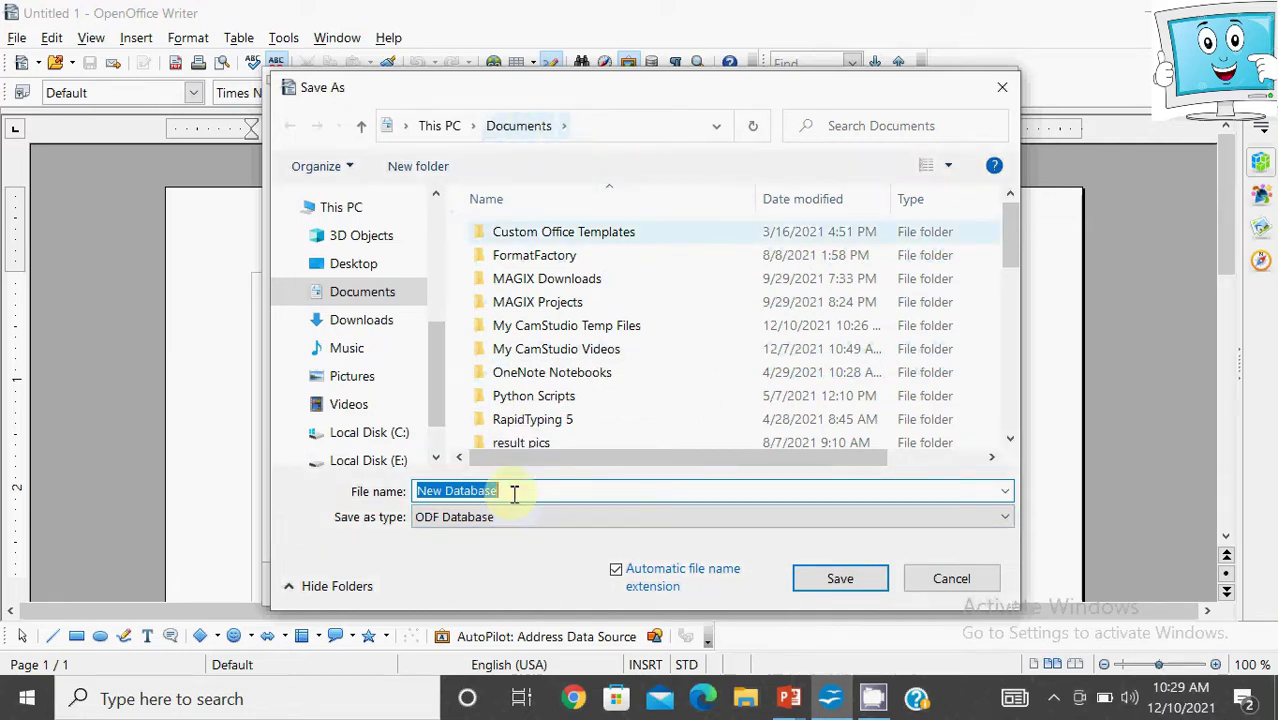
key(BackSpace)
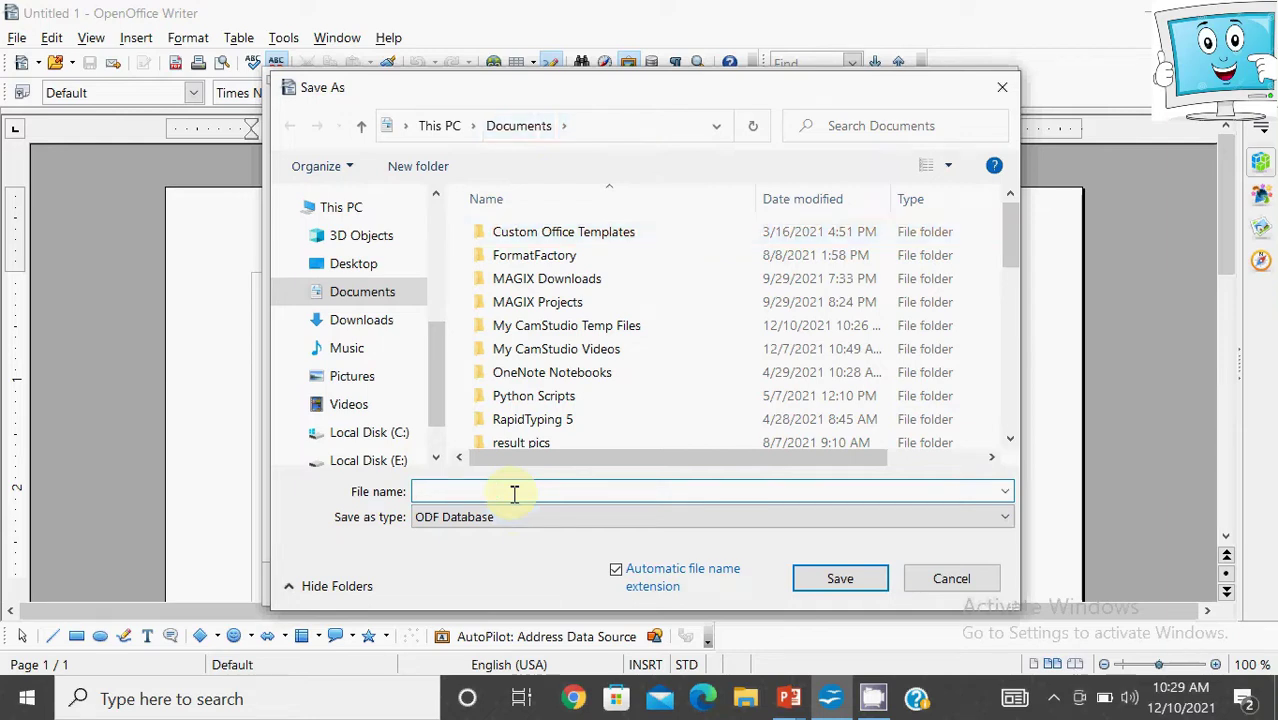
text(a21)
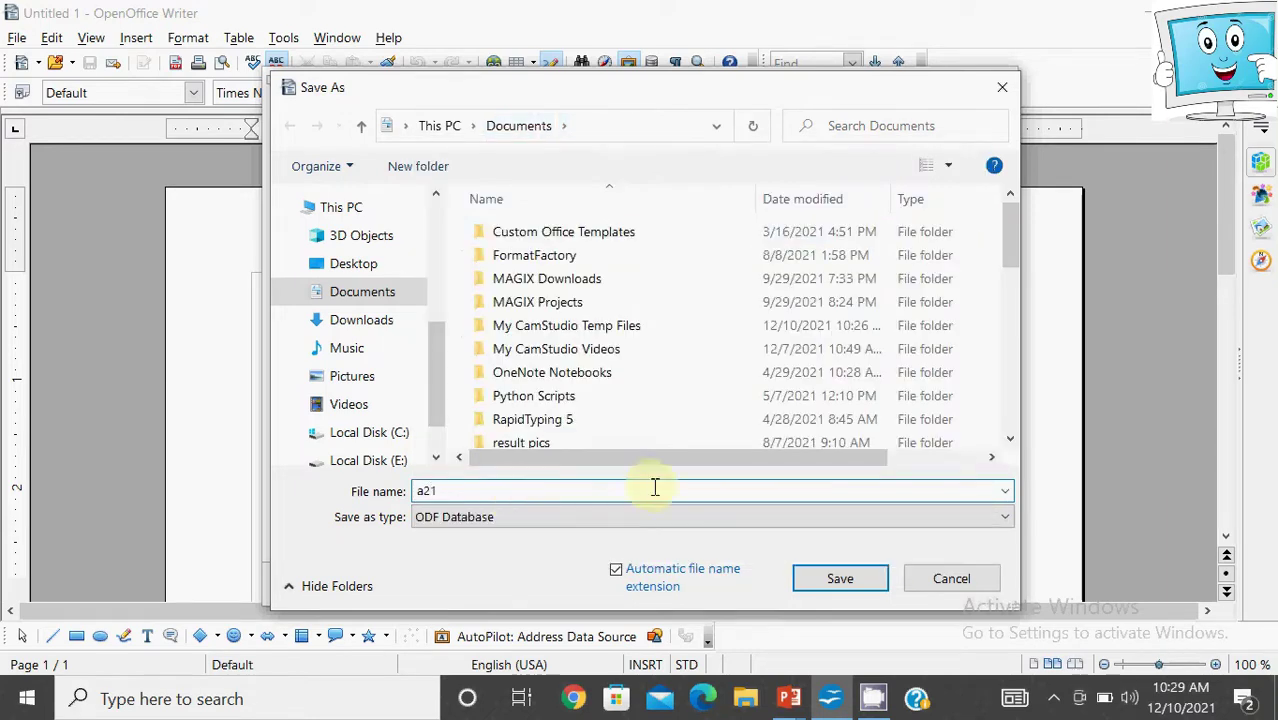
click(829, 588)
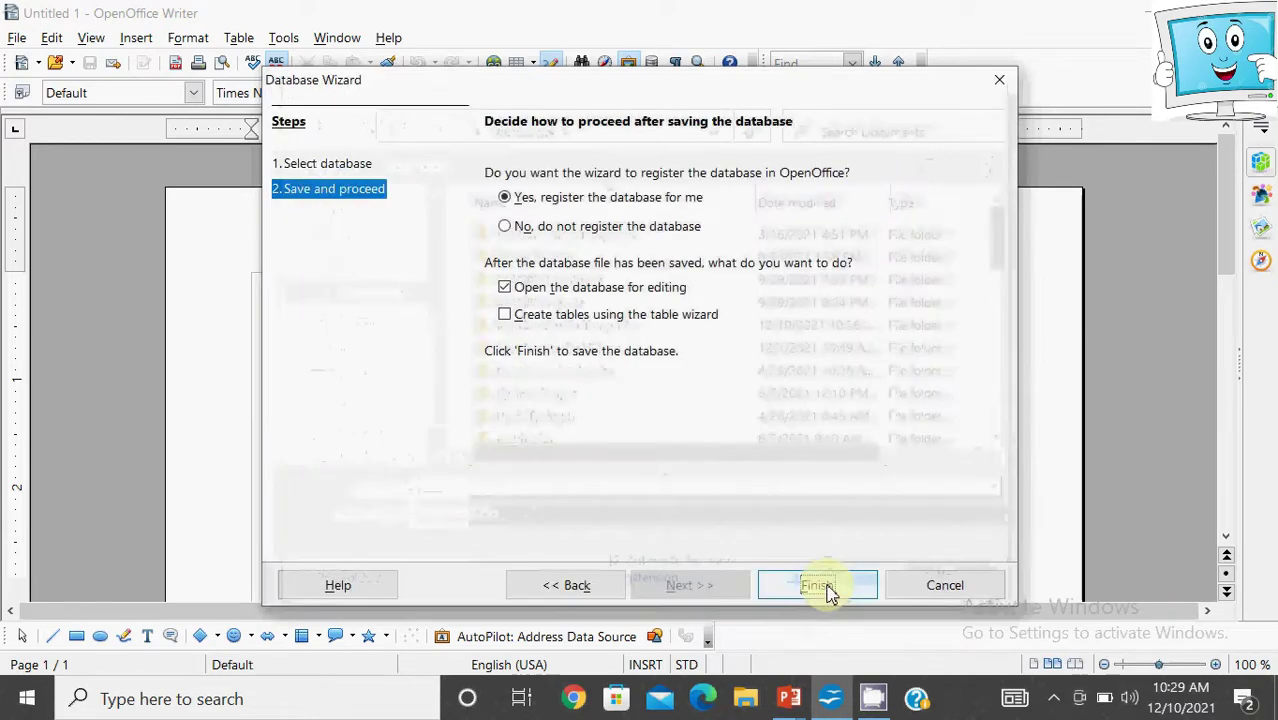
click(829, 590)
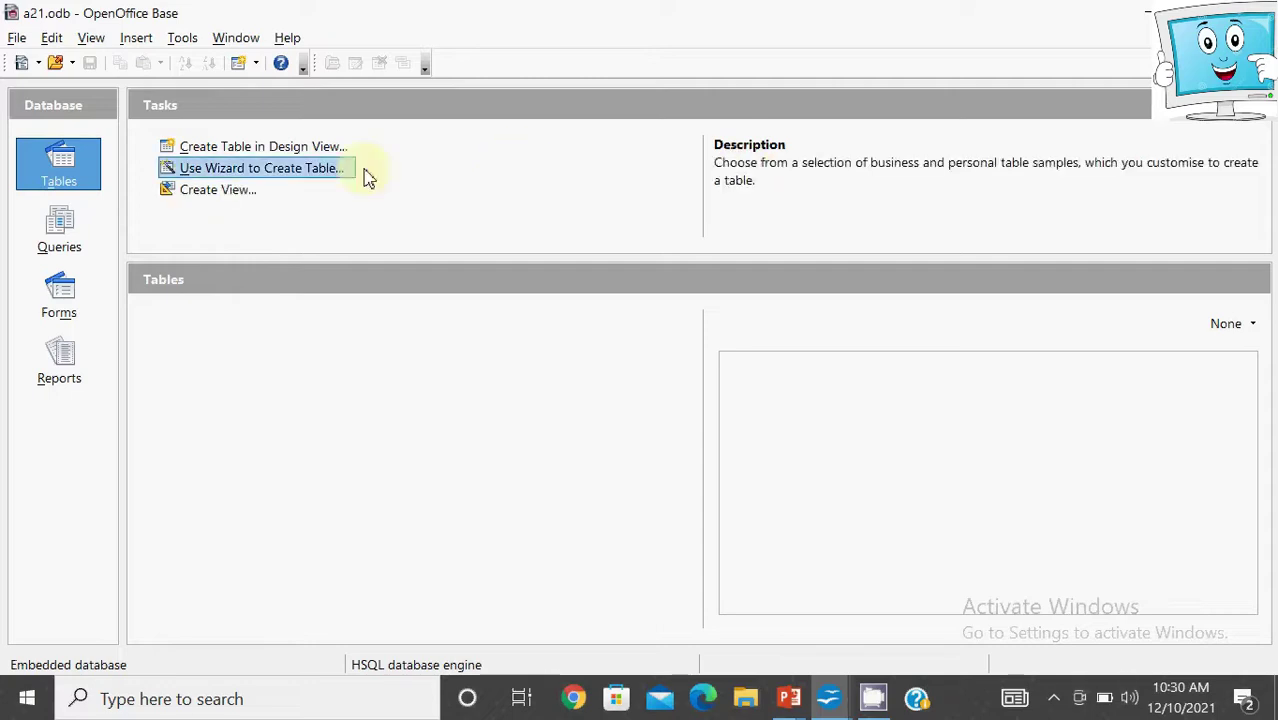
Step: Look through the creation tasks offered for tables, queries, forms and reports in the database
click(333, 151)
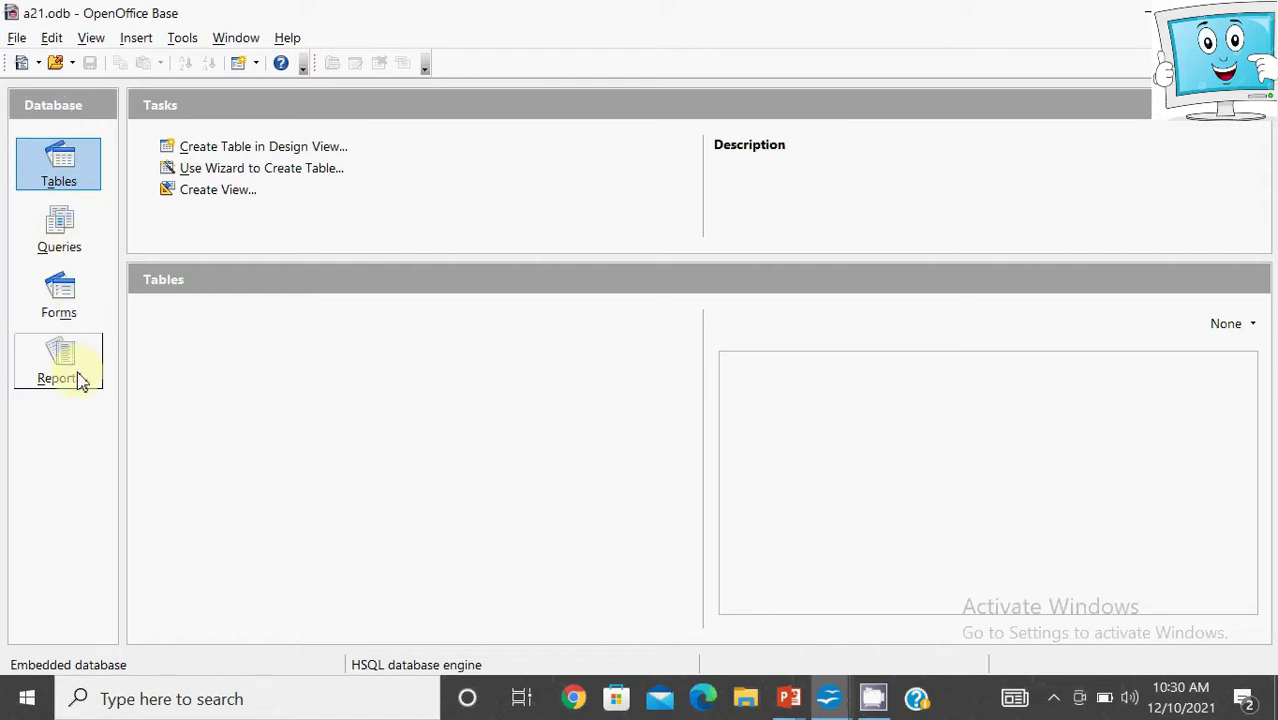
click(50, 240)
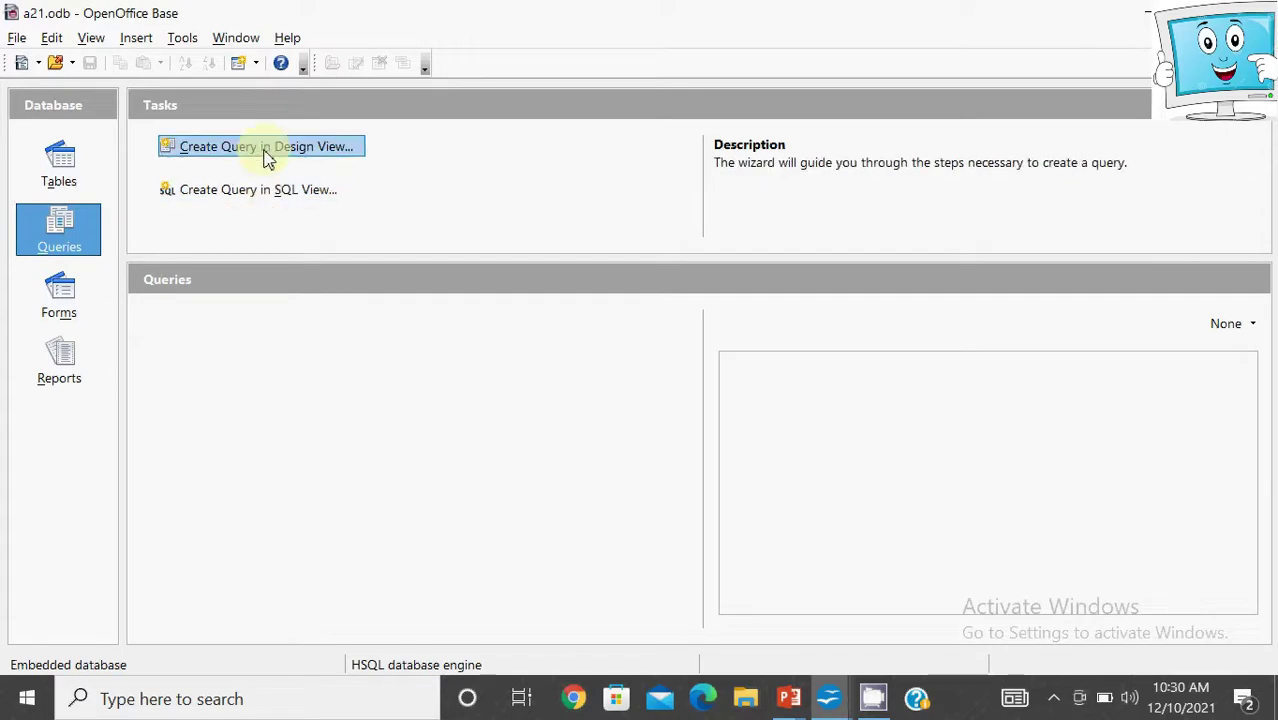
click(60, 302)
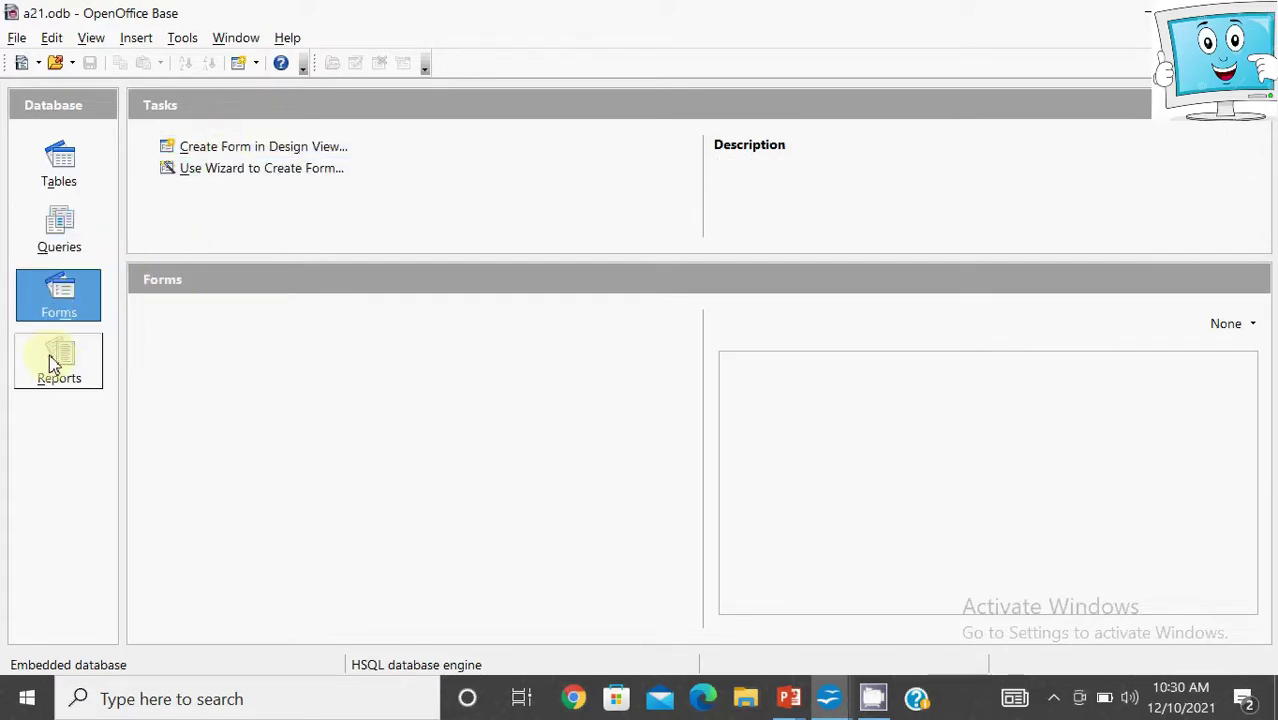
click(50, 362)
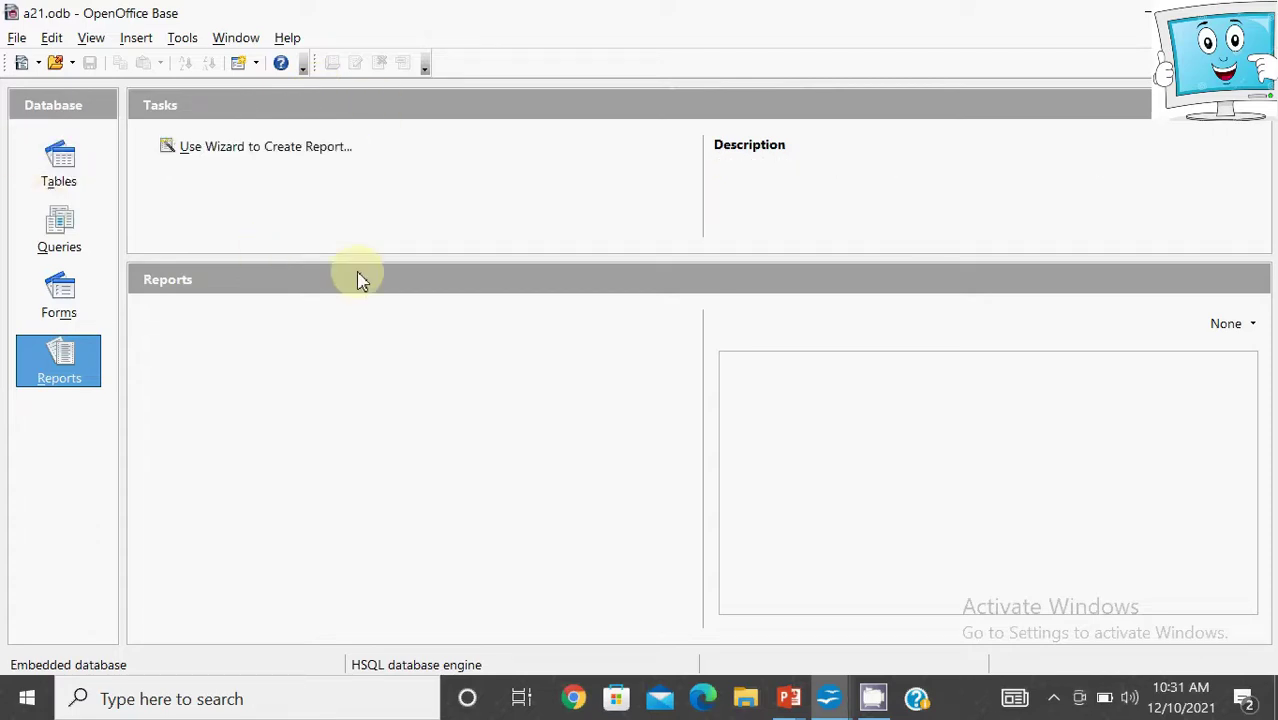
Step: Switch to the PowerPoint slide show and reveal the Tables and Forms points on the Database Objects slide
key(alt+Tab)
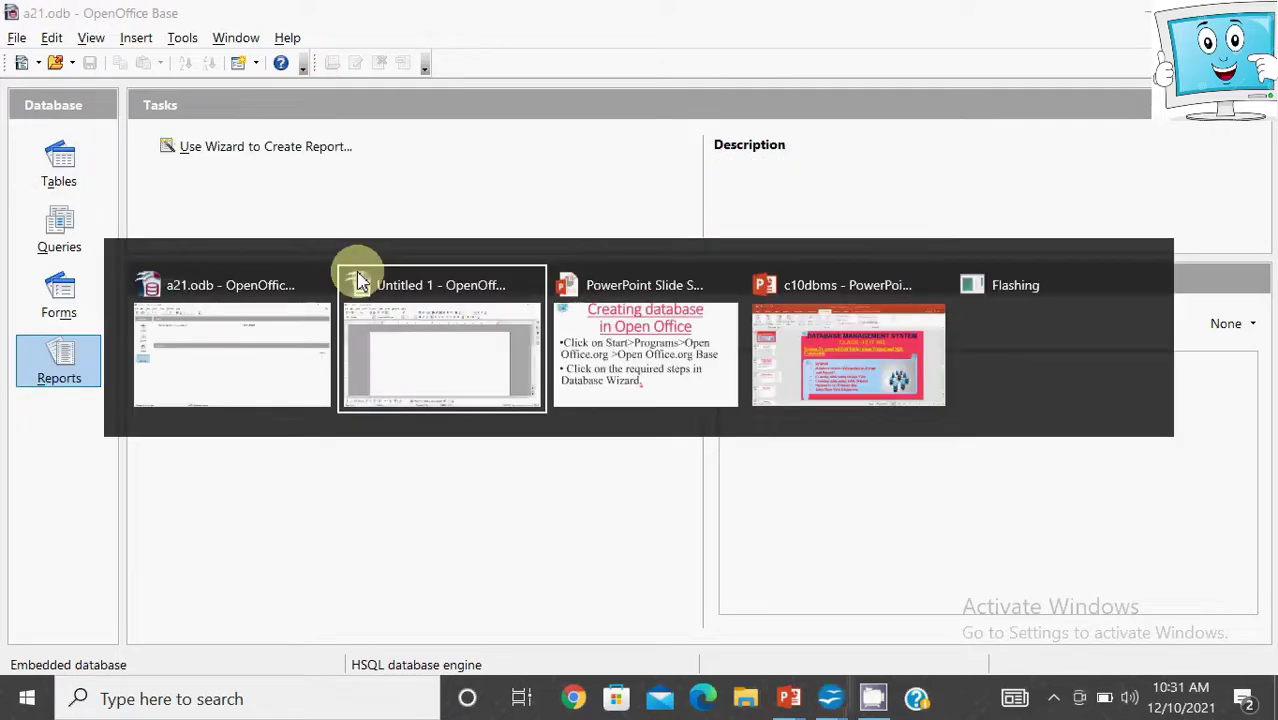
key(alt+Tab)
click(357, 275)
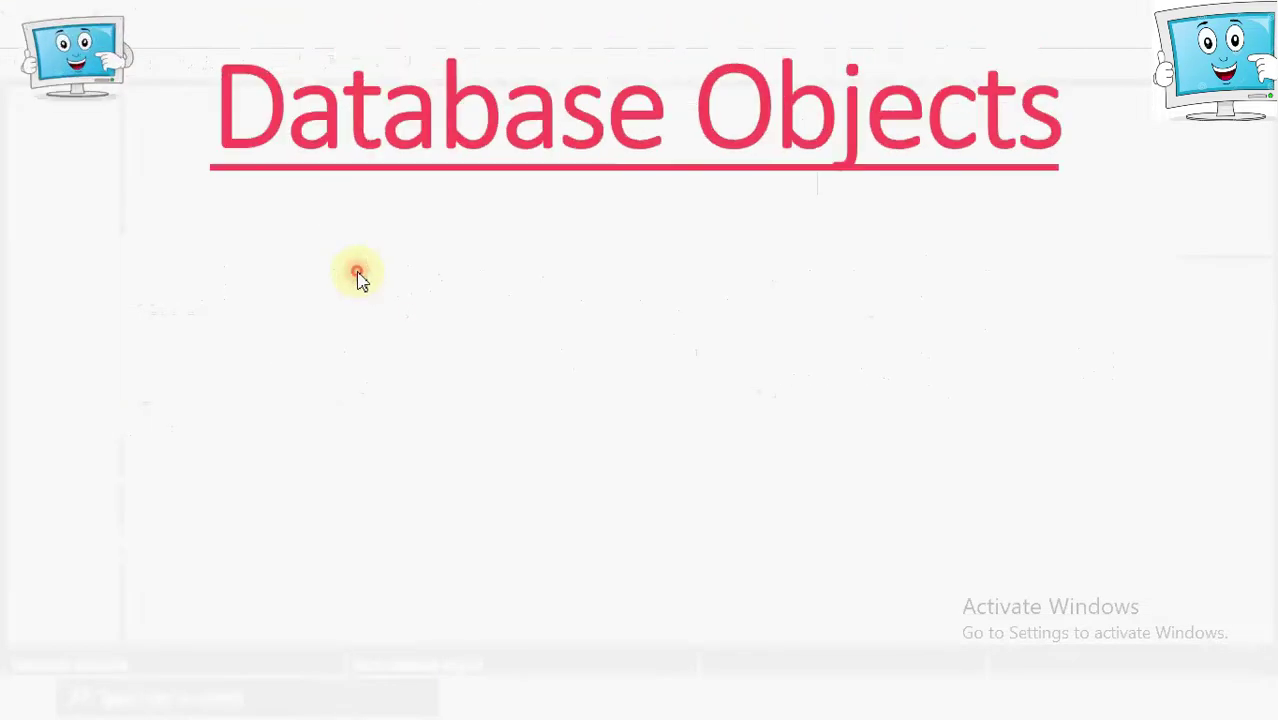
click(357, 275)
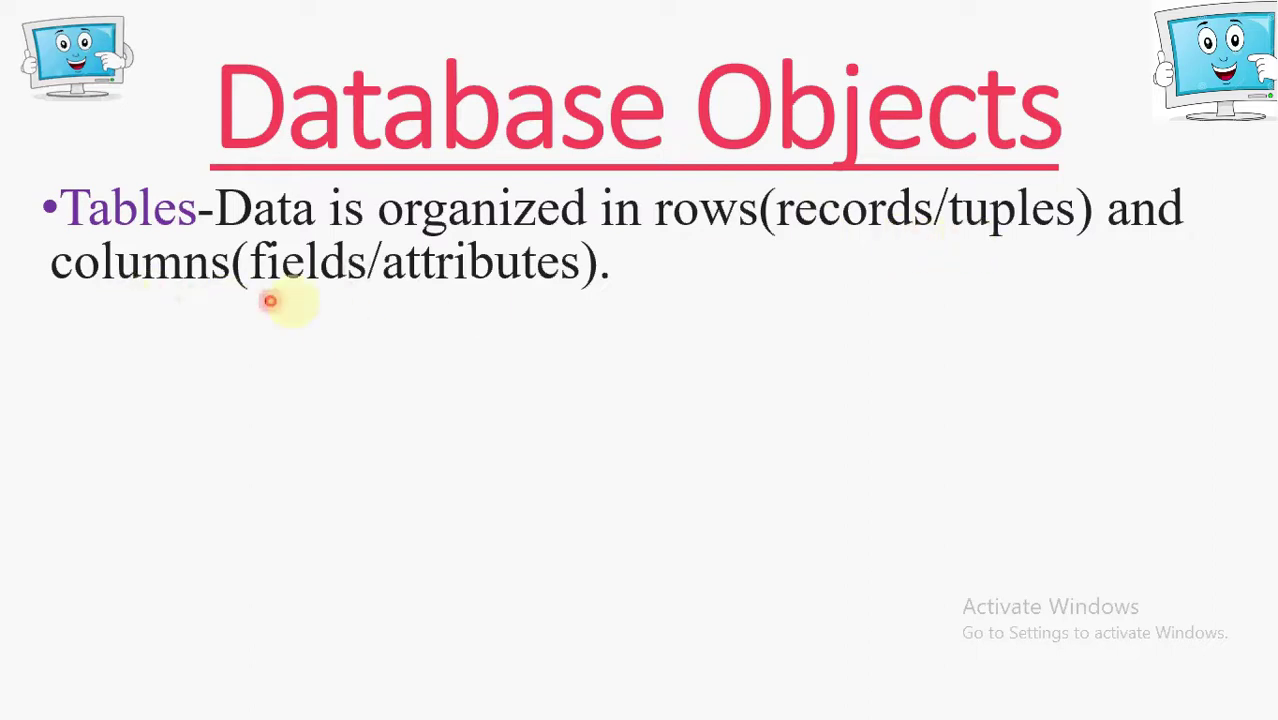
click(327, 300)
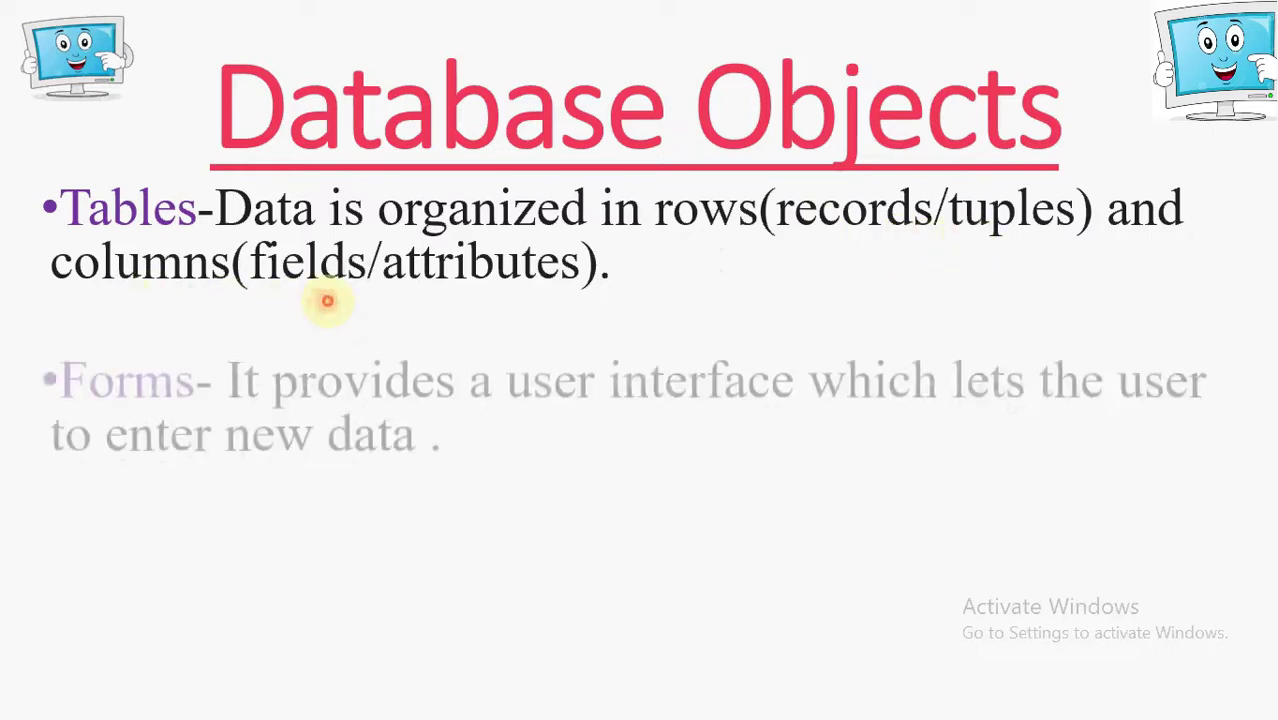
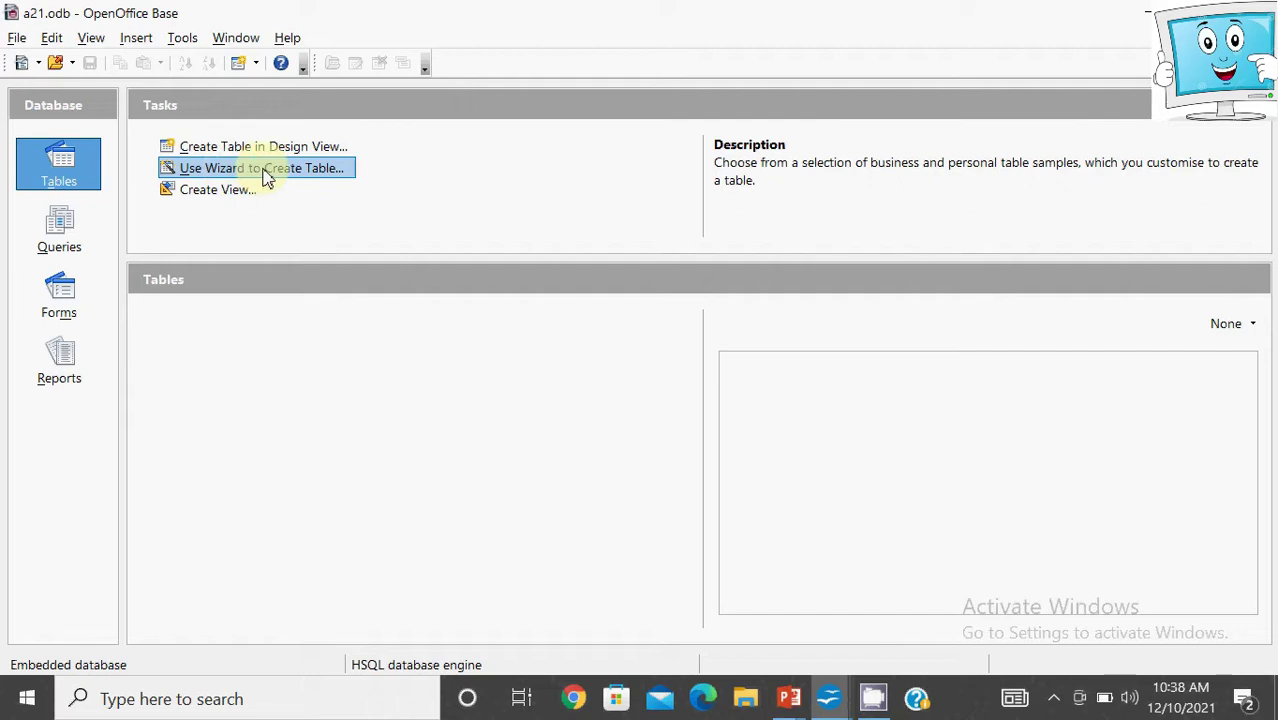
Step: Create a table in Design View and add a first field Rollno with type Number [NUMERIC]
click(240, 152)
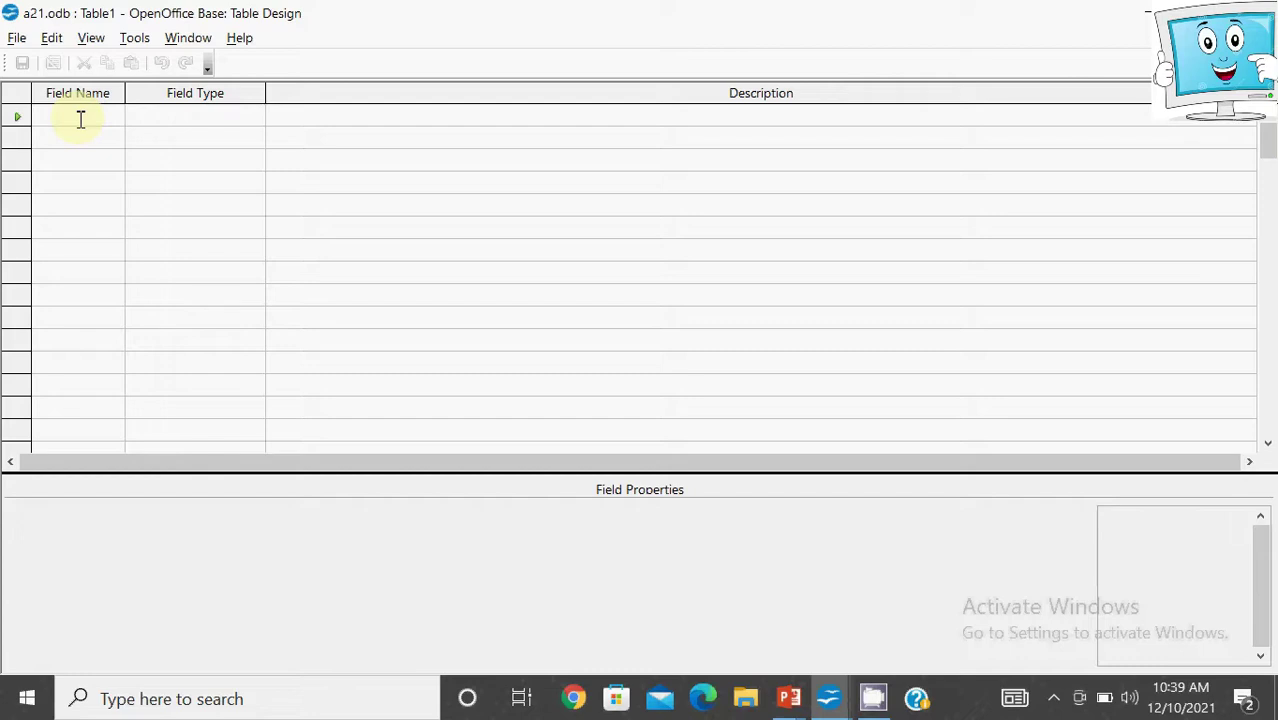
text(Roll)
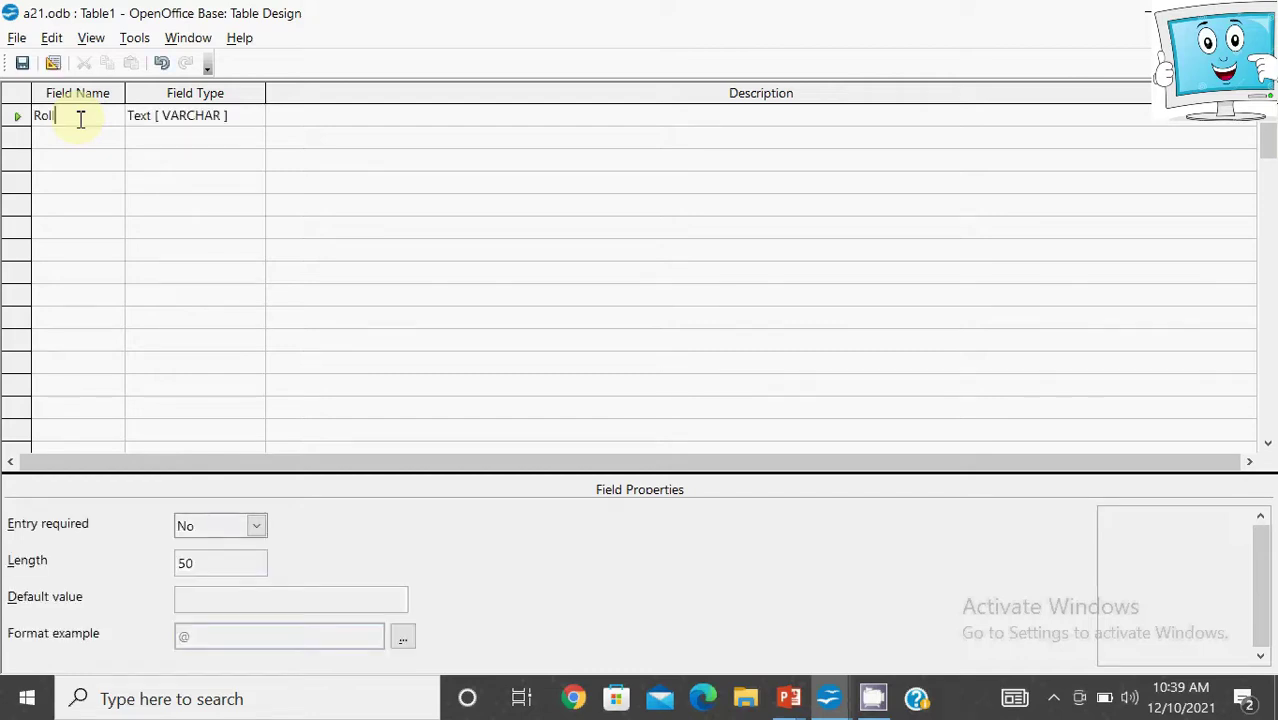
text(o)
key(BackSpace)
text(nn)
text(o)
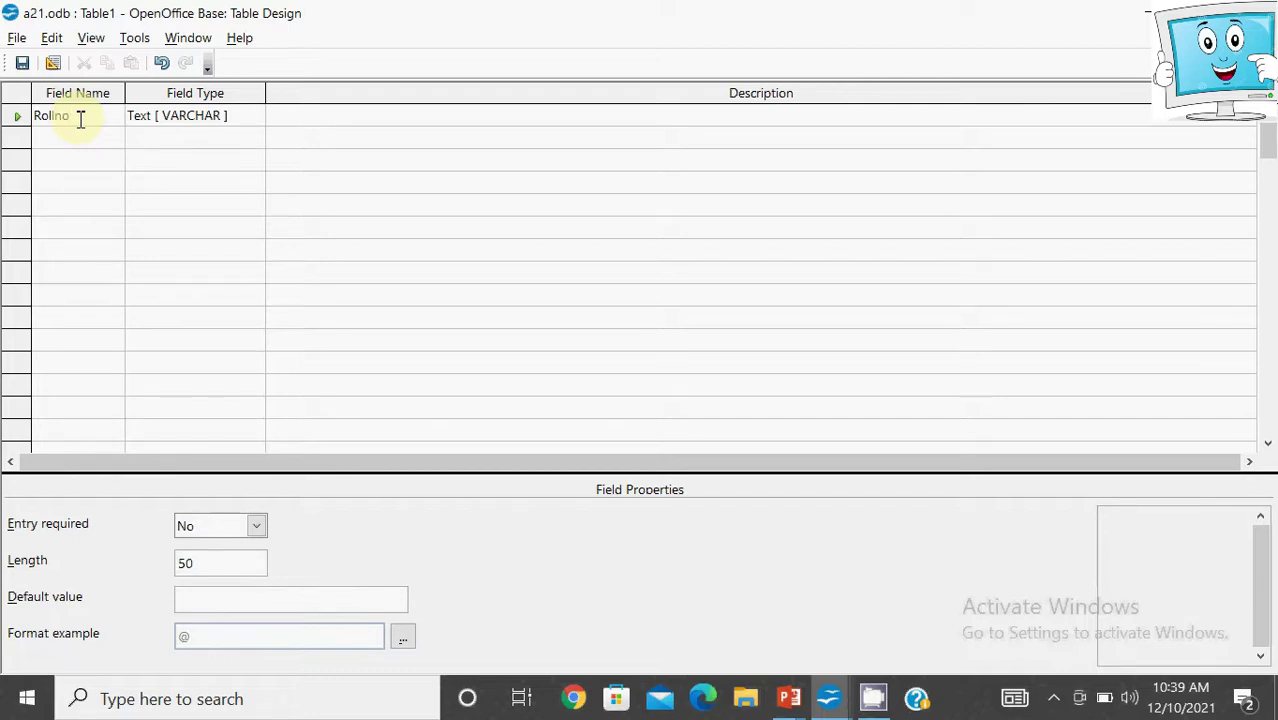
key(Tab)
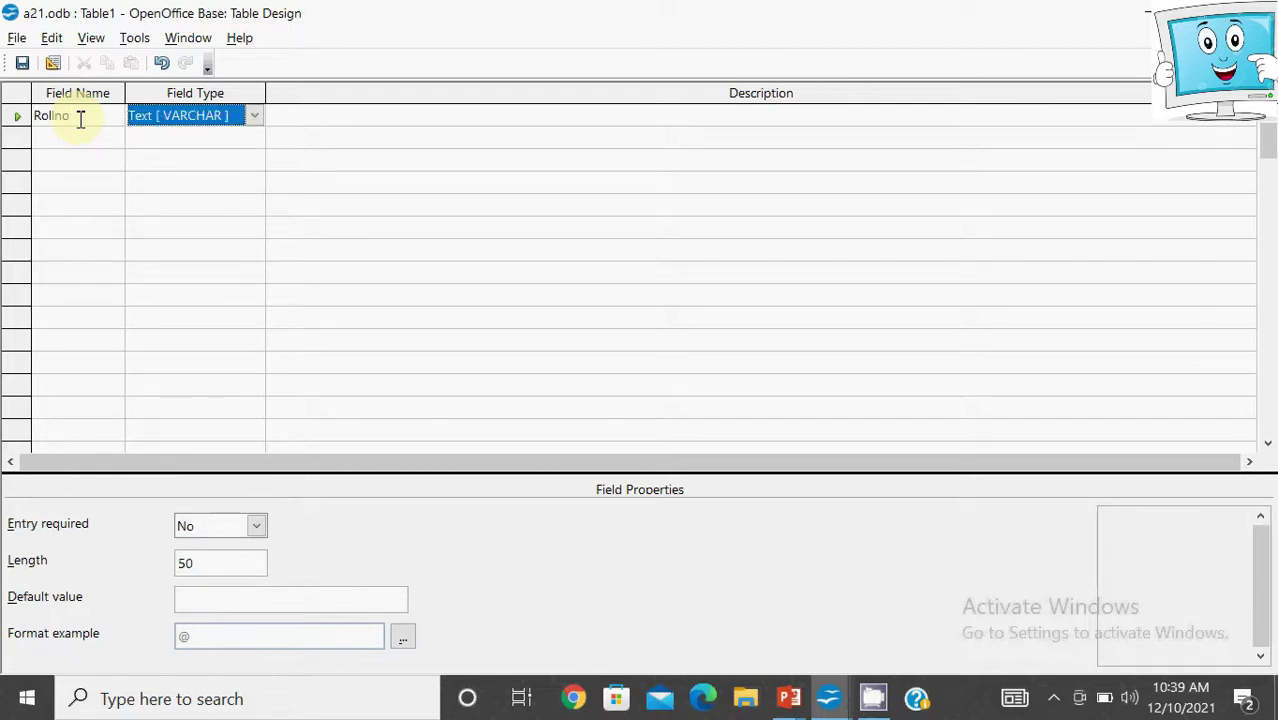
click(256, 119)
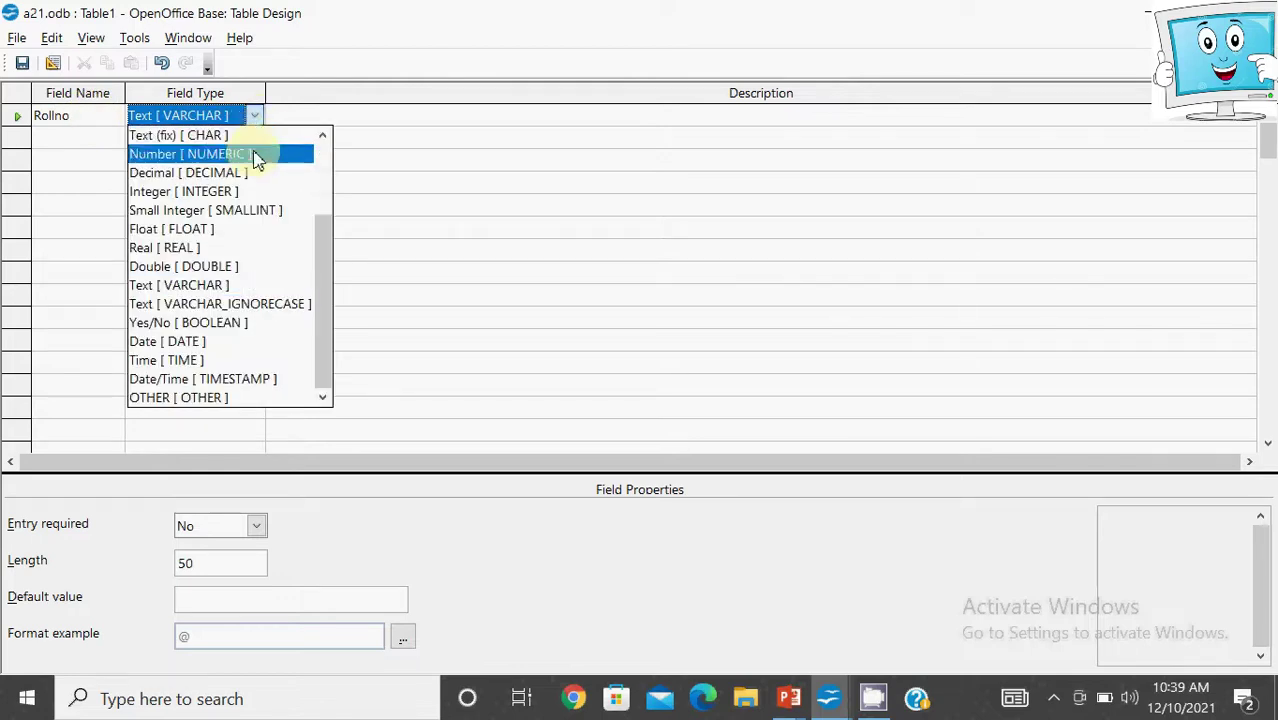
click(257, 158)
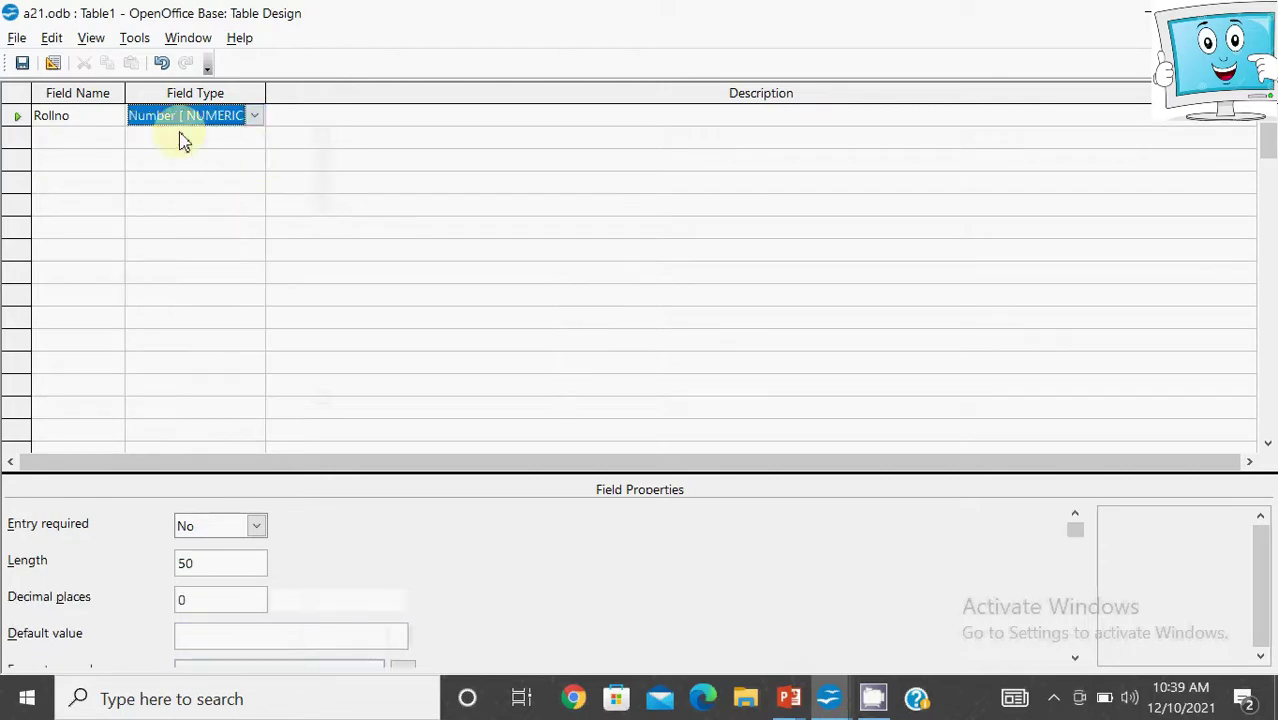
Step: Add a second field called Name to the table, keeping the Text [VARCHAR] type
click(84, 139)
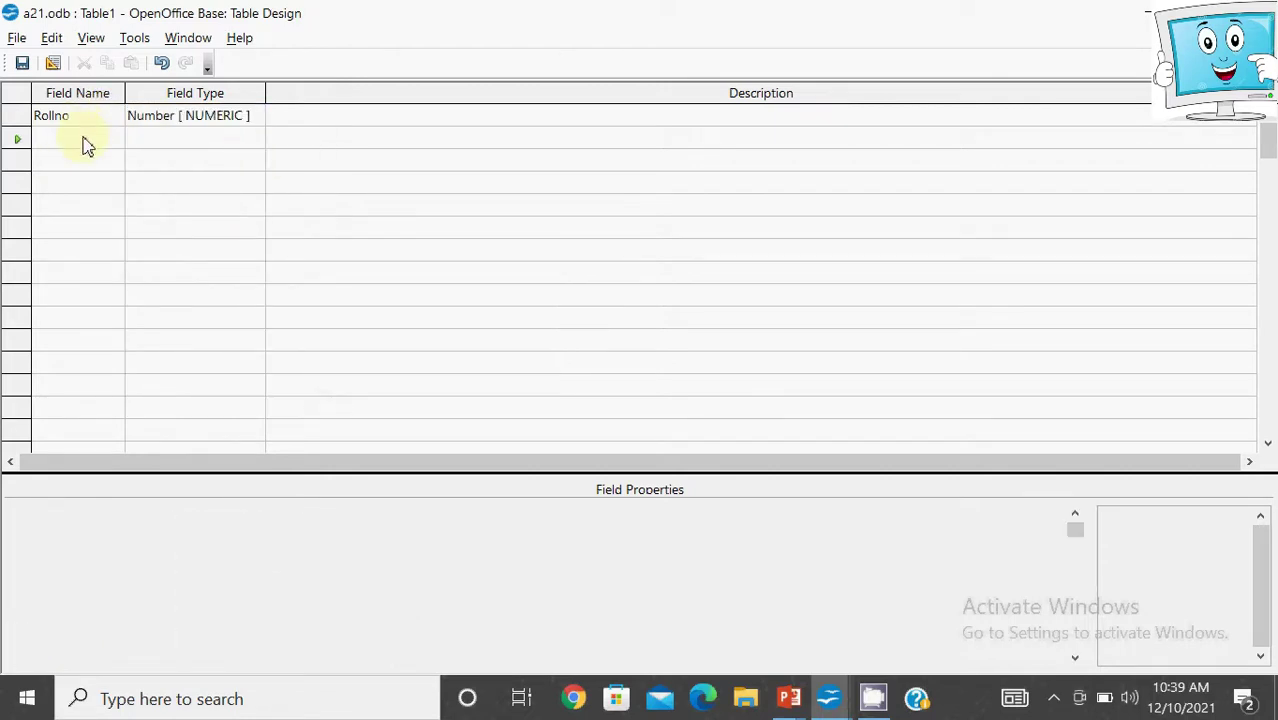
text(ame)
key(BackSpace)
key(BackSpace)
key(BackSpace)
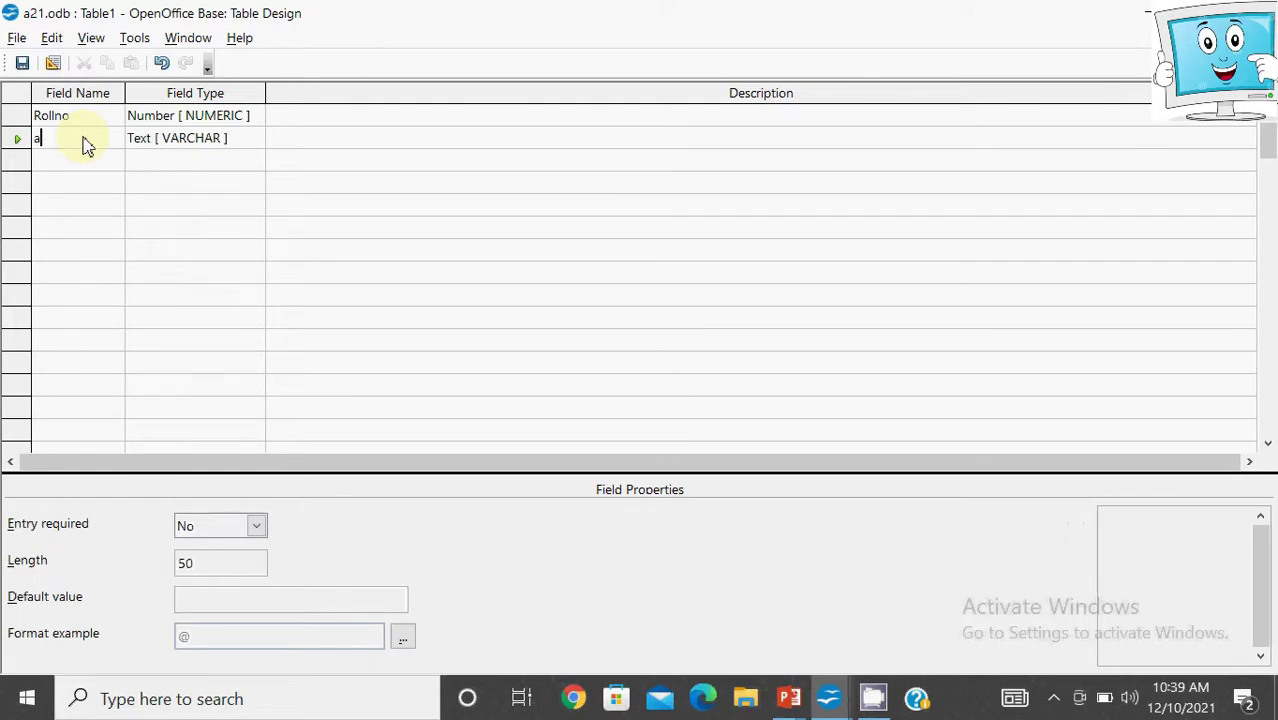
text(Name)
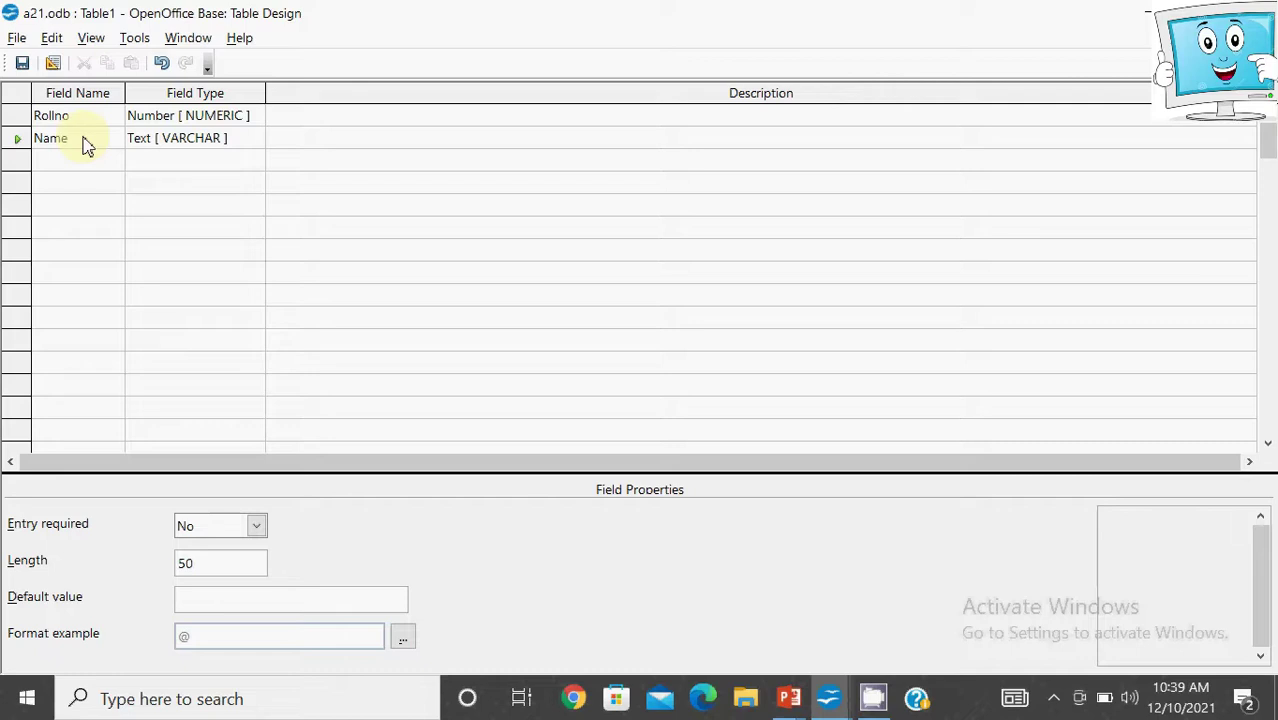
key(Tab)
key(Tab)
key(Tab)
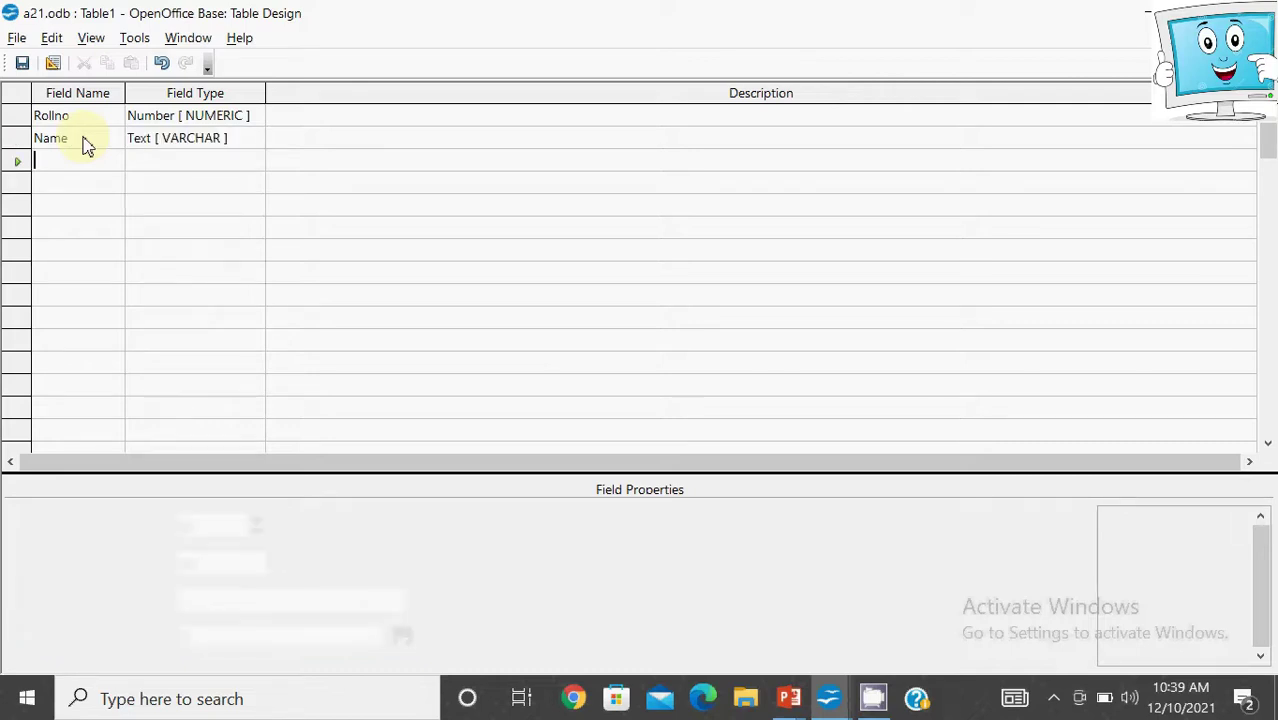
Step: Add a third field called Class to the table with type Number [NUMERIC]
text(Class)
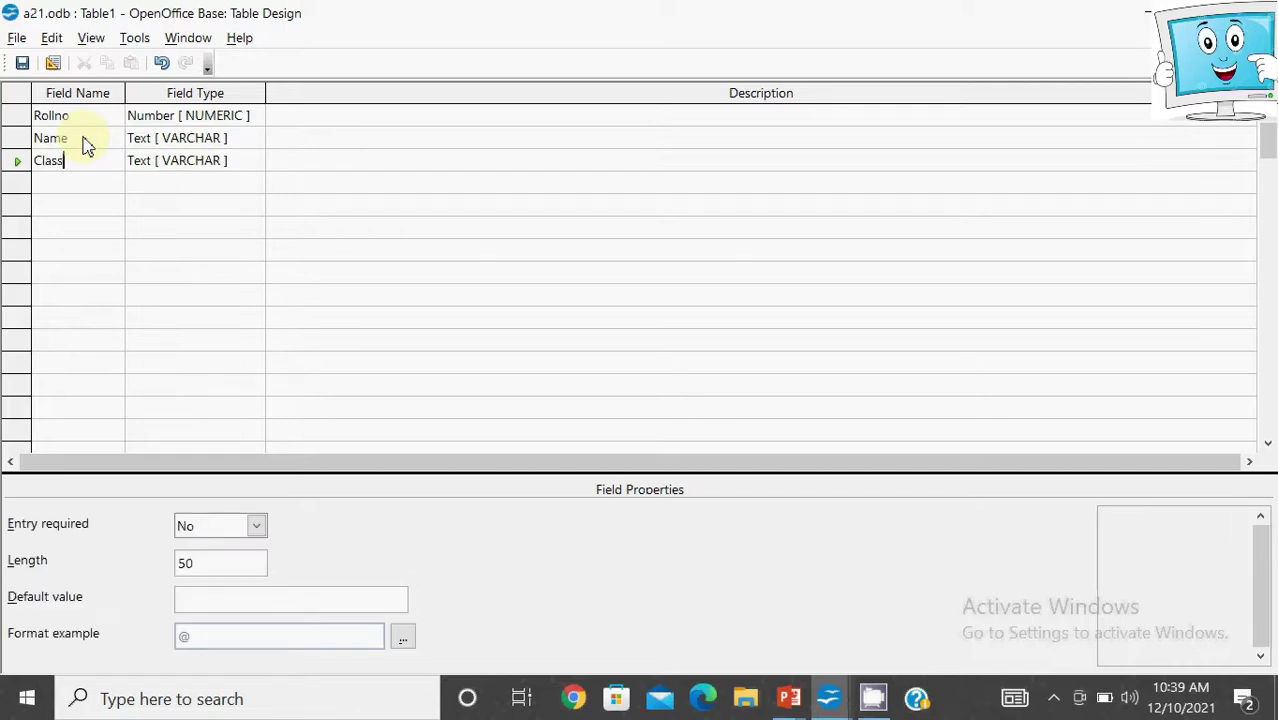
key(Tab)
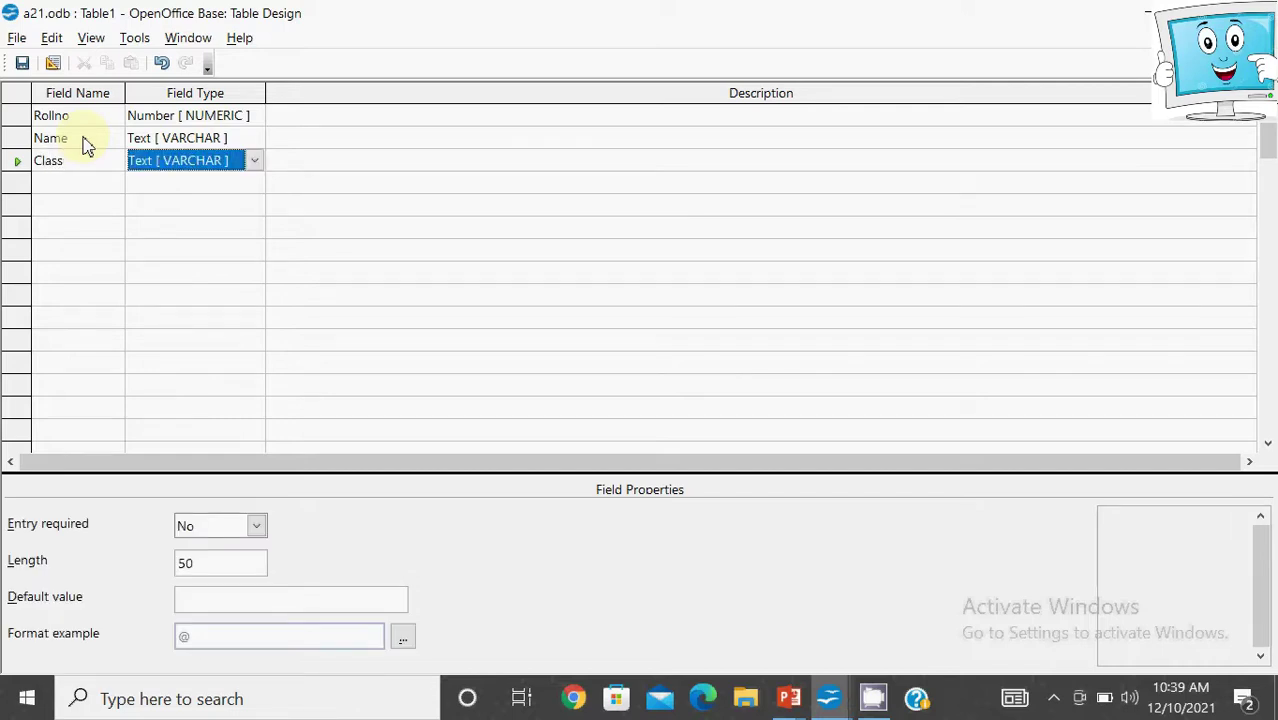
click(255, 162)
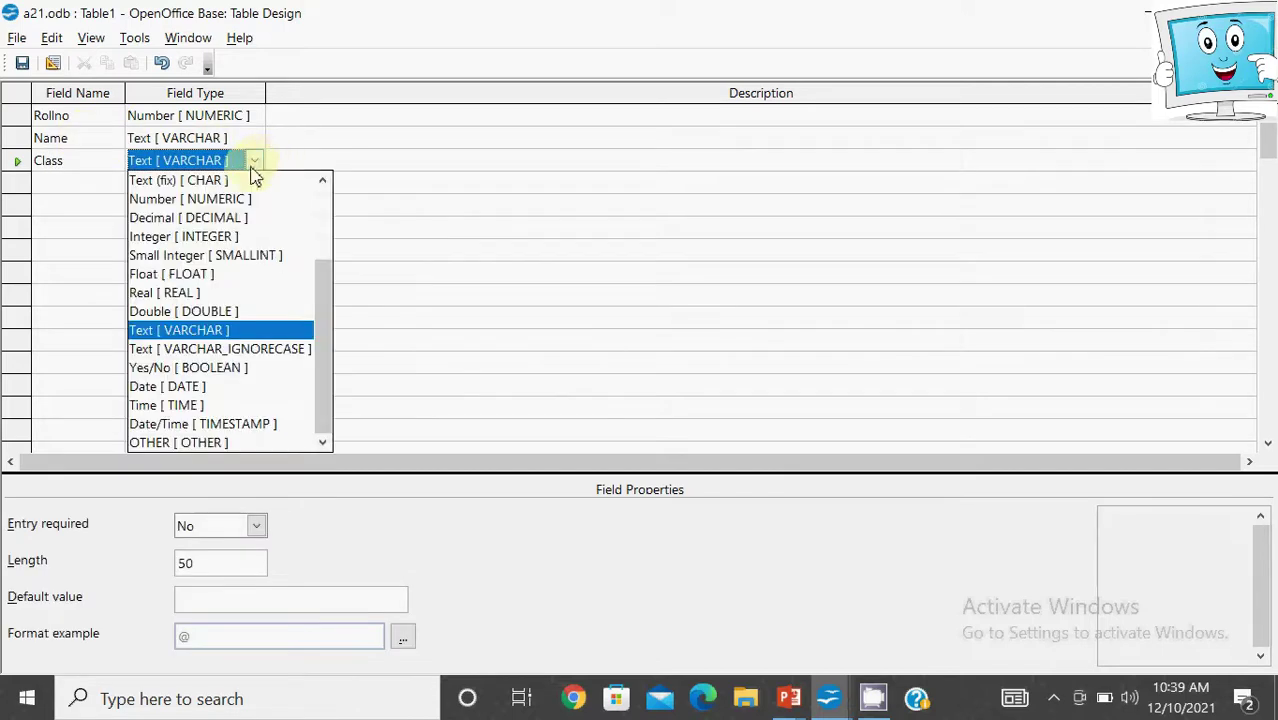
click(235, 202)
Step: Add a fourth field called Section to the table with type Text (fix) [CHAR]
click(97, 186)
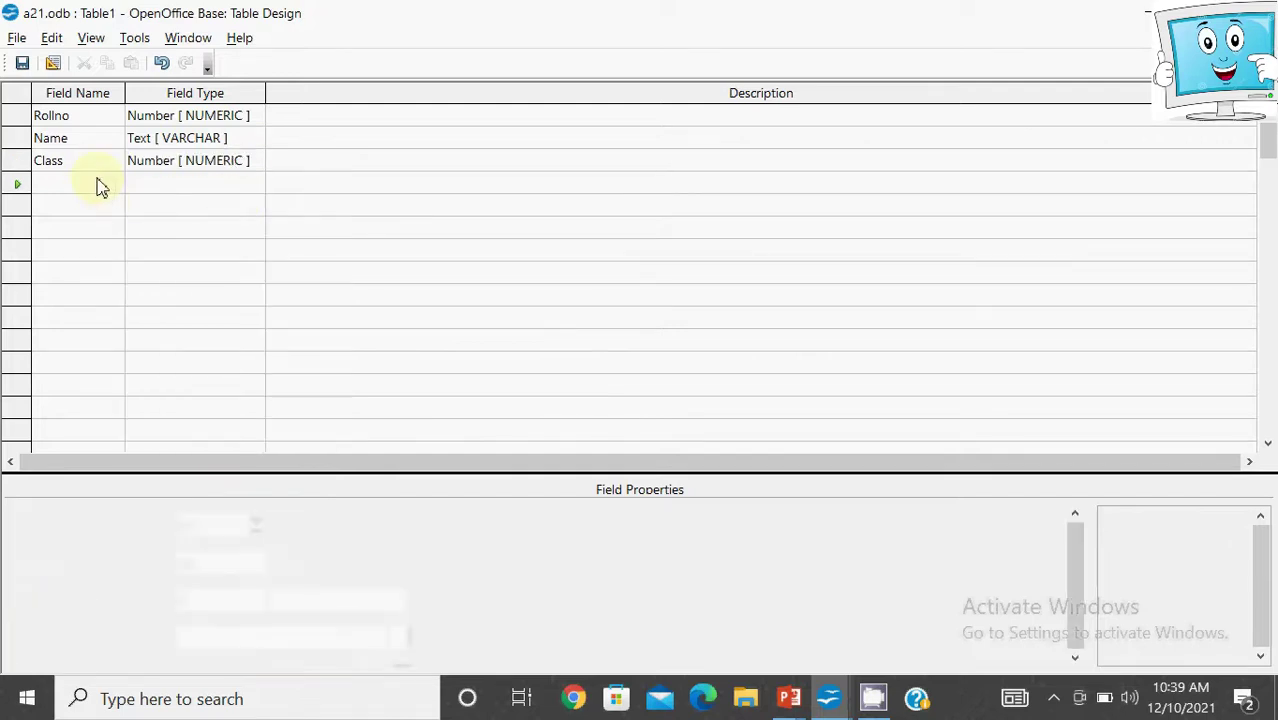
text(Sect)
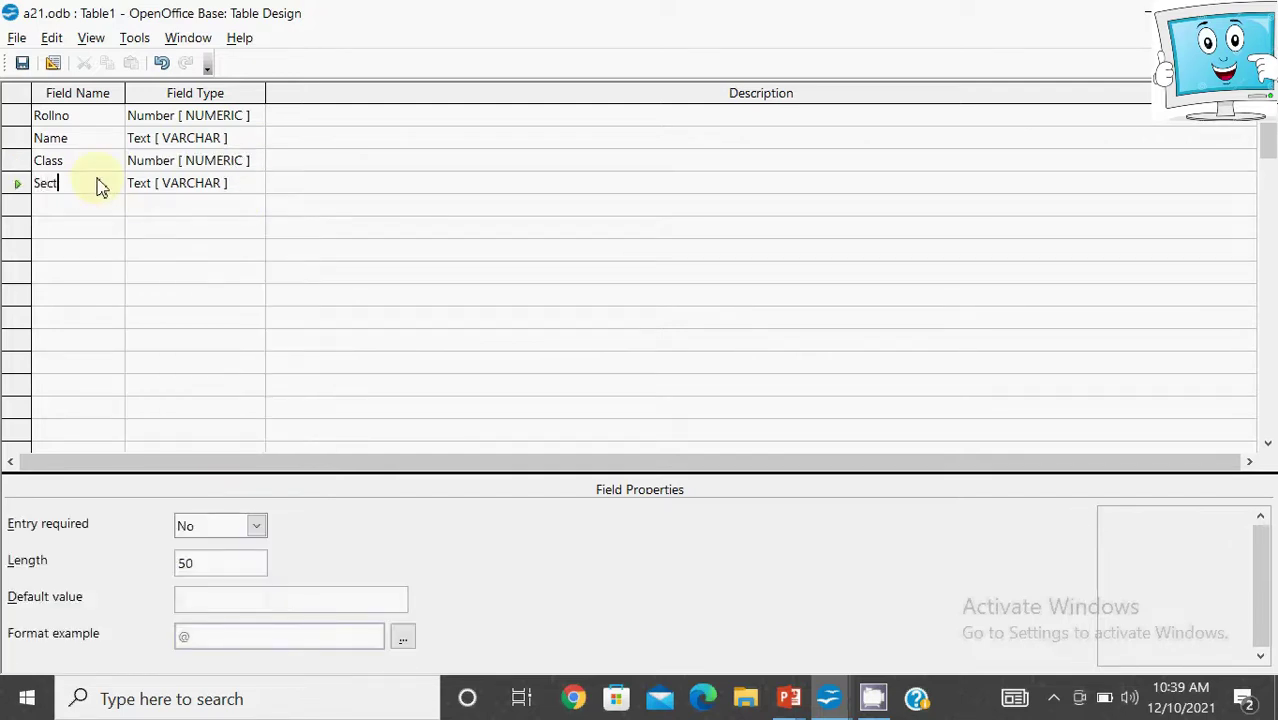
text(ion)
click(252, 190)
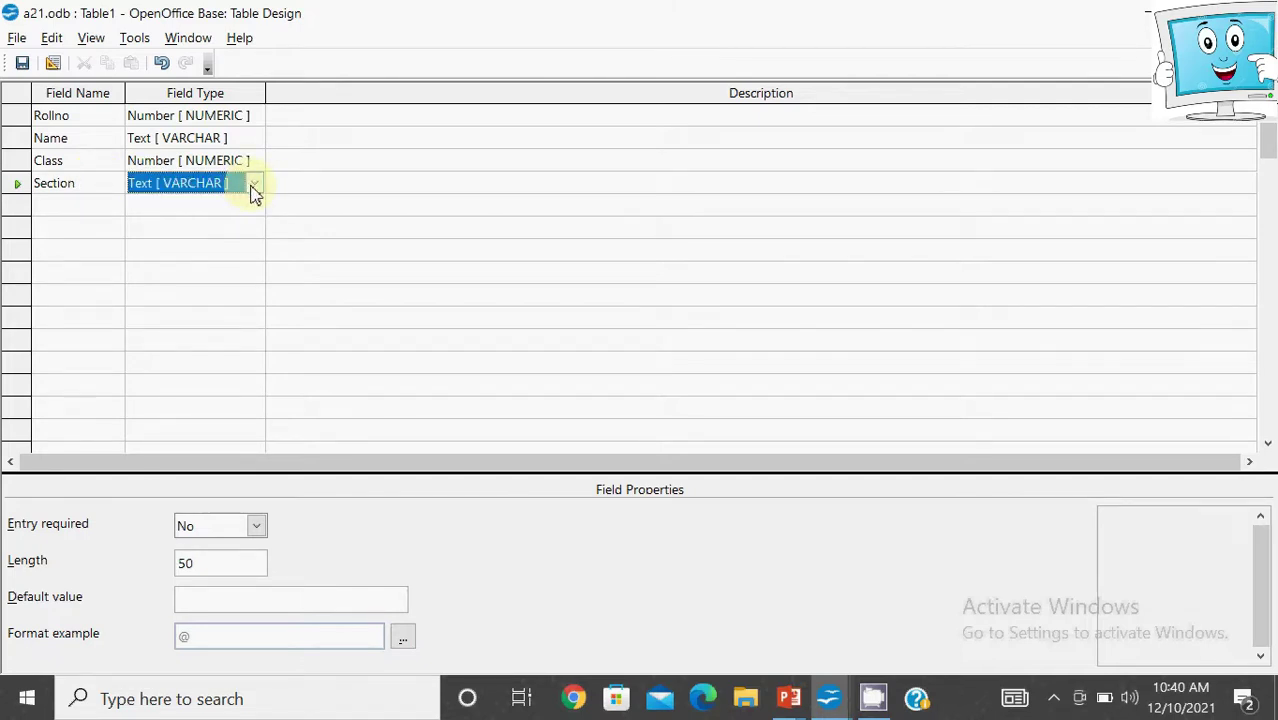
click(253, 188)
click(240, 205)
Step: Enter "Stores the rollno of the student" as the description of the Rollno field
click(399, 118)
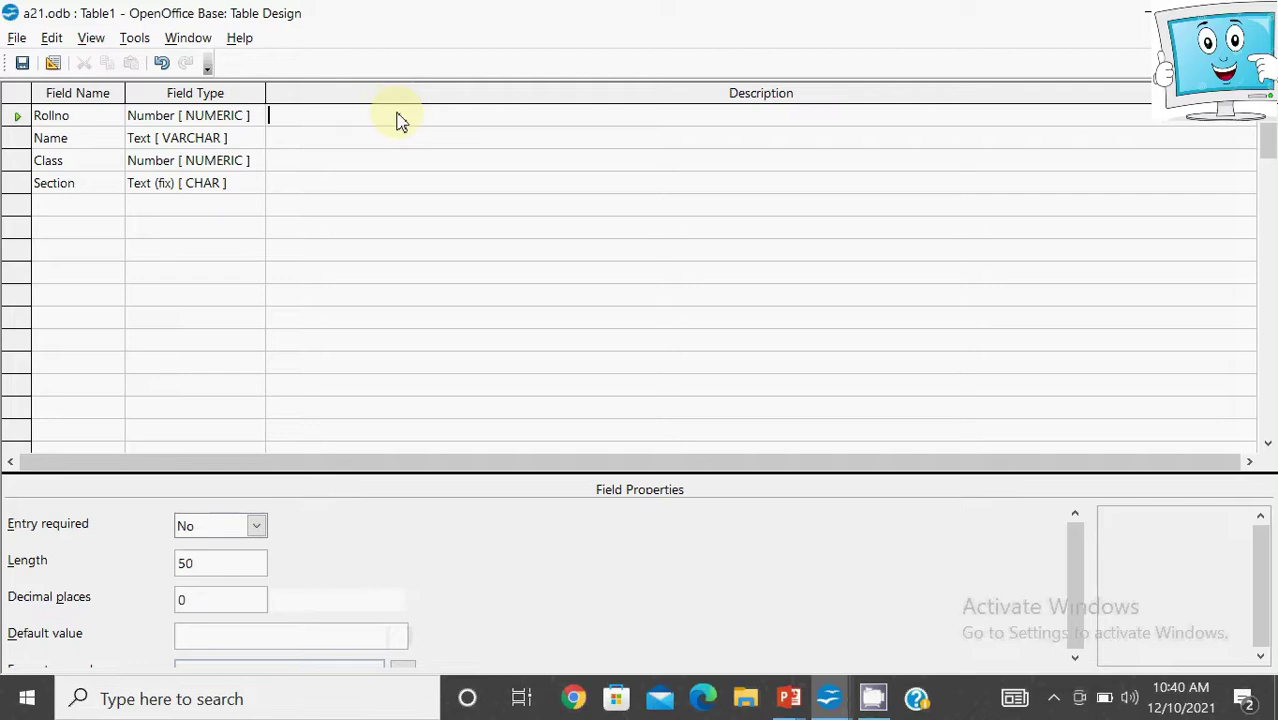
text(Stores)
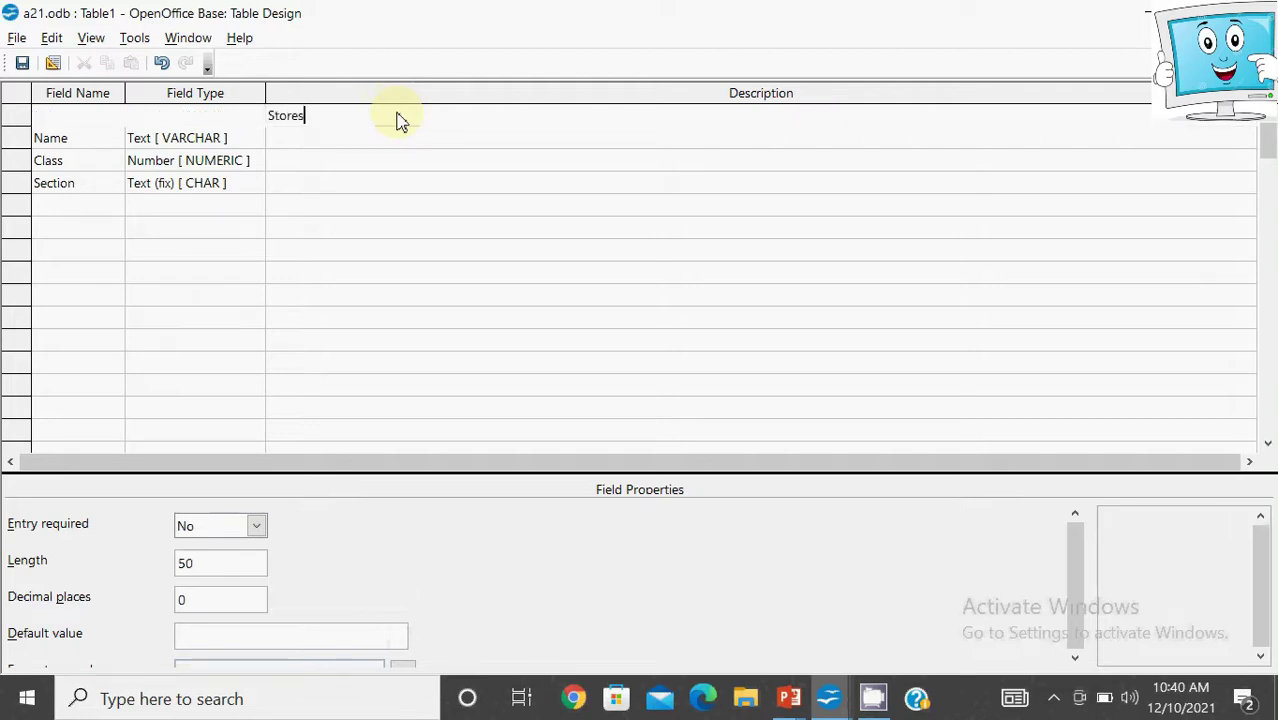
text( the rollno of the student)
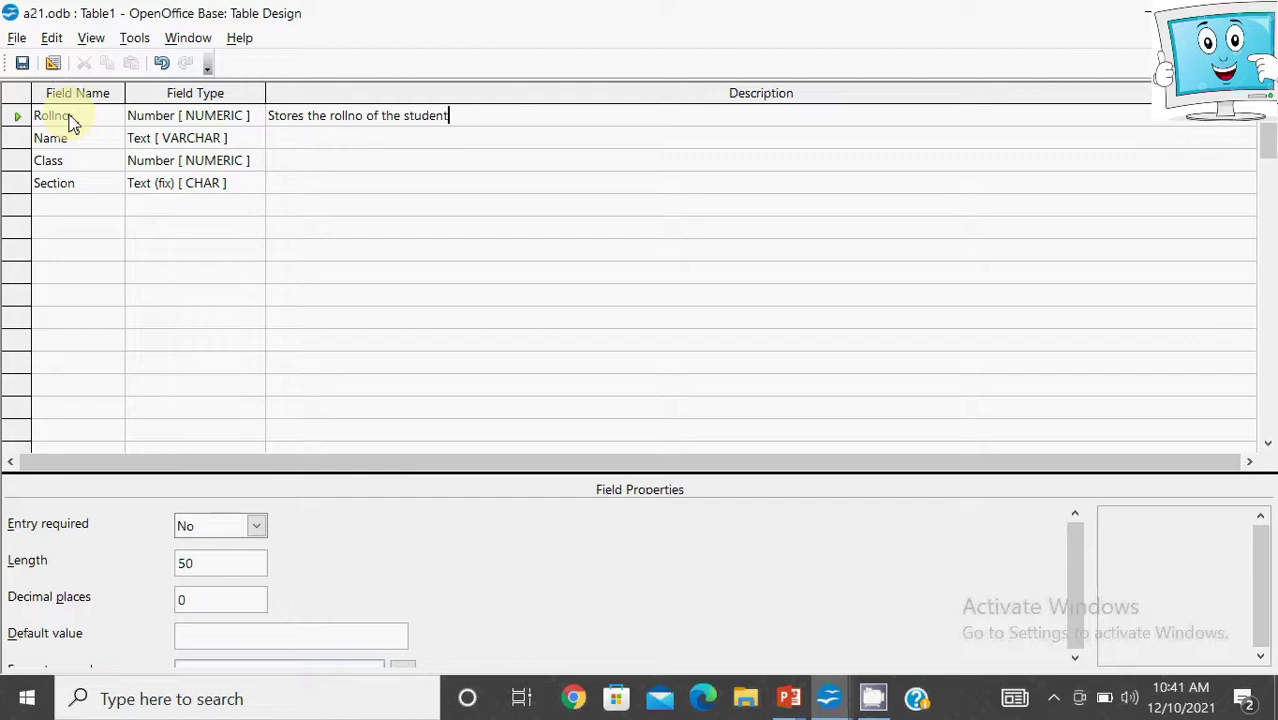
Step: Set the Rollno field as the table's primary key
click(17, 117)
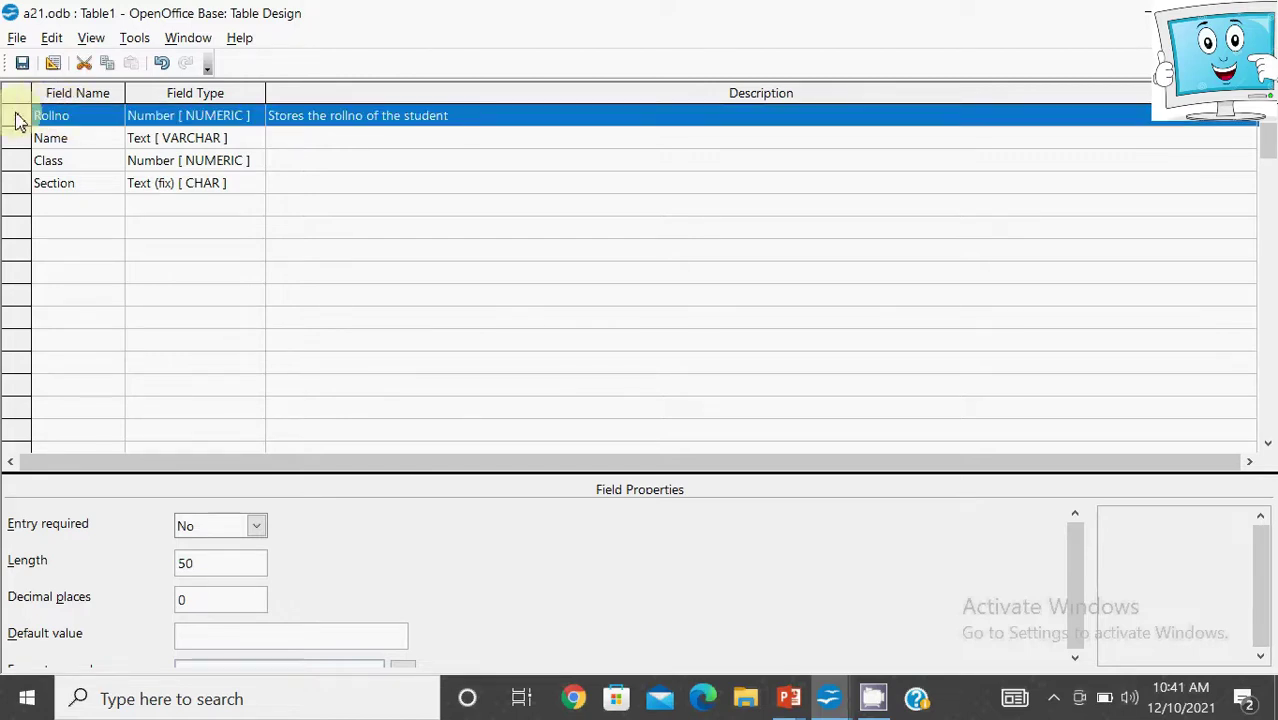
right_click(18, 120)
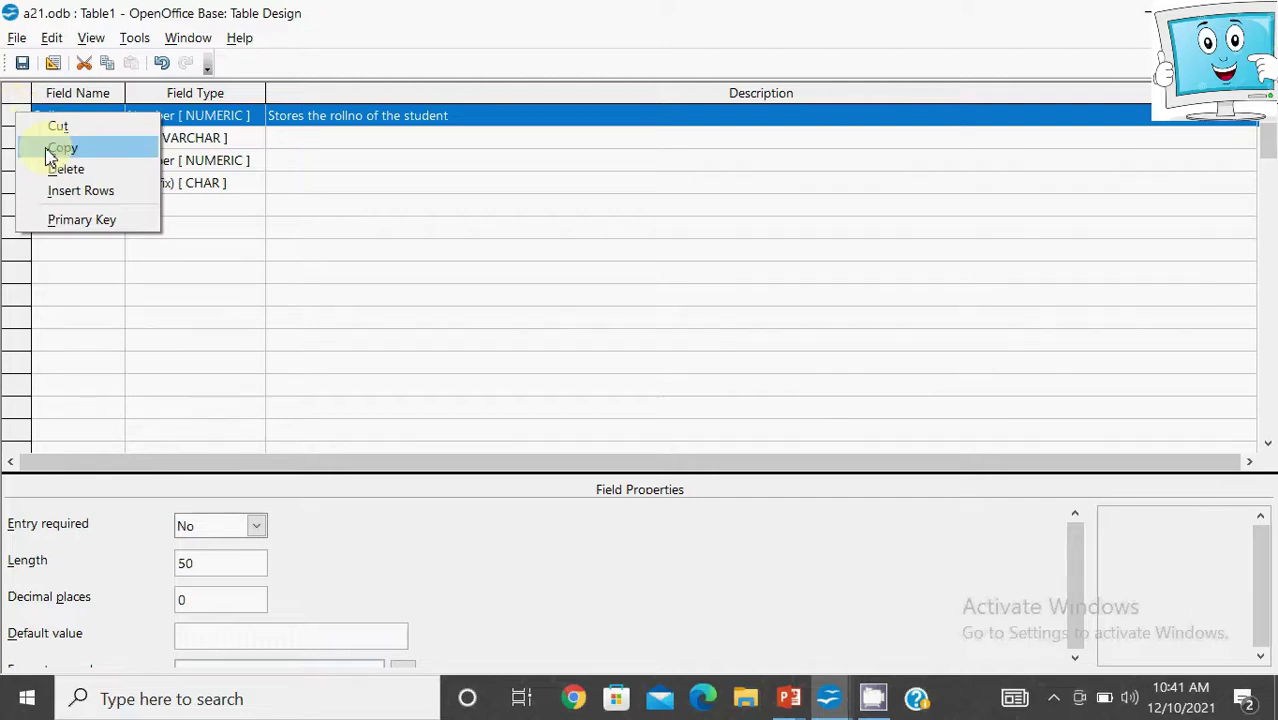
click(75, 220)
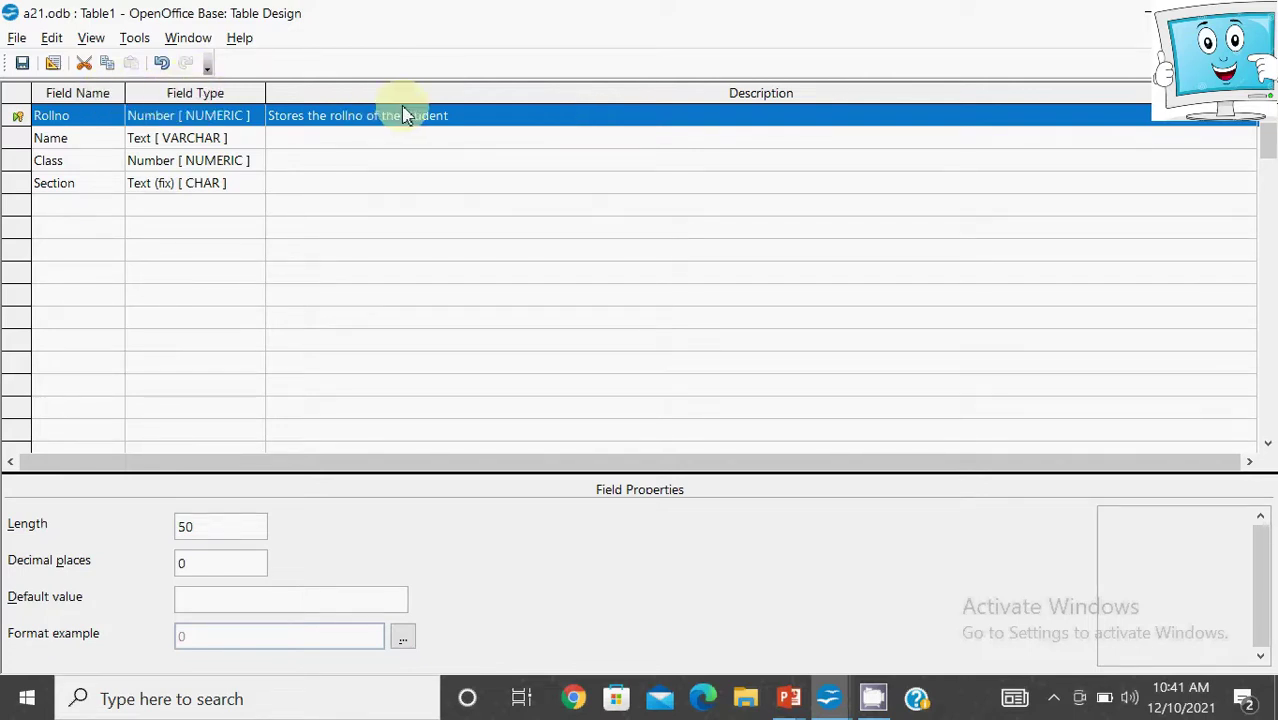
Step: Save the table under the name Student and close its design window
click(21, 64)
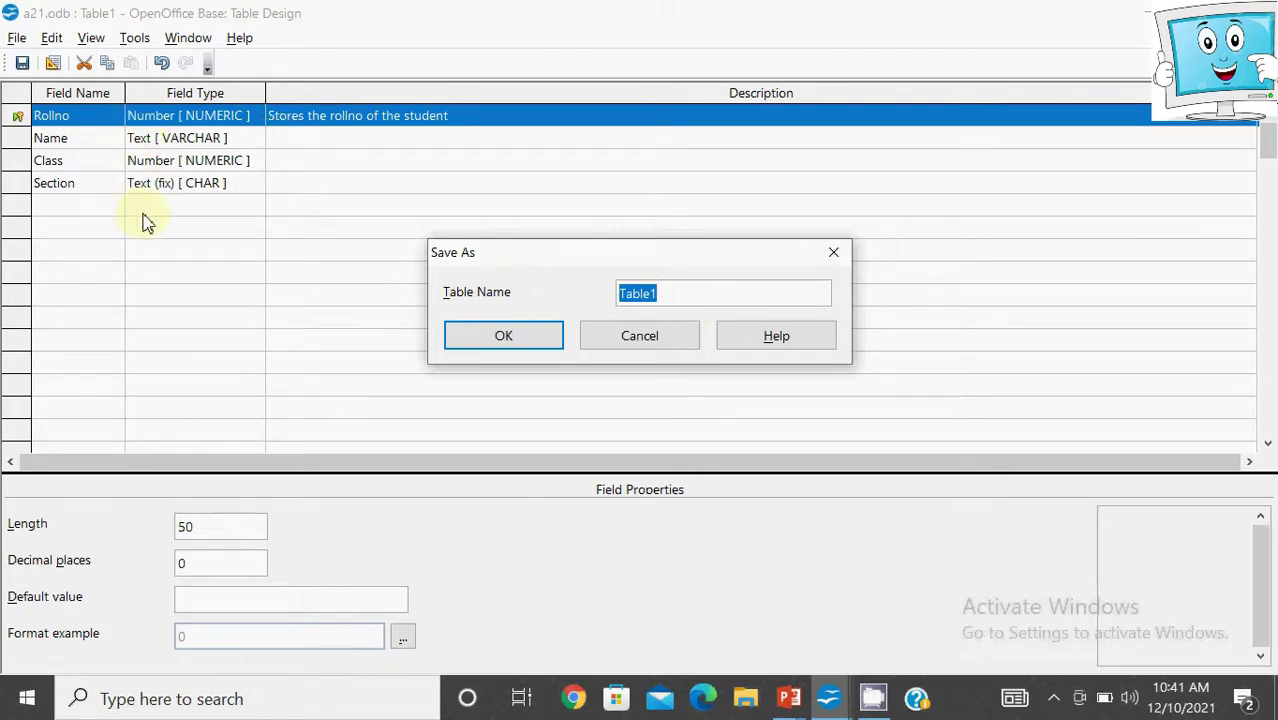
text(Student)
click(516, 338)
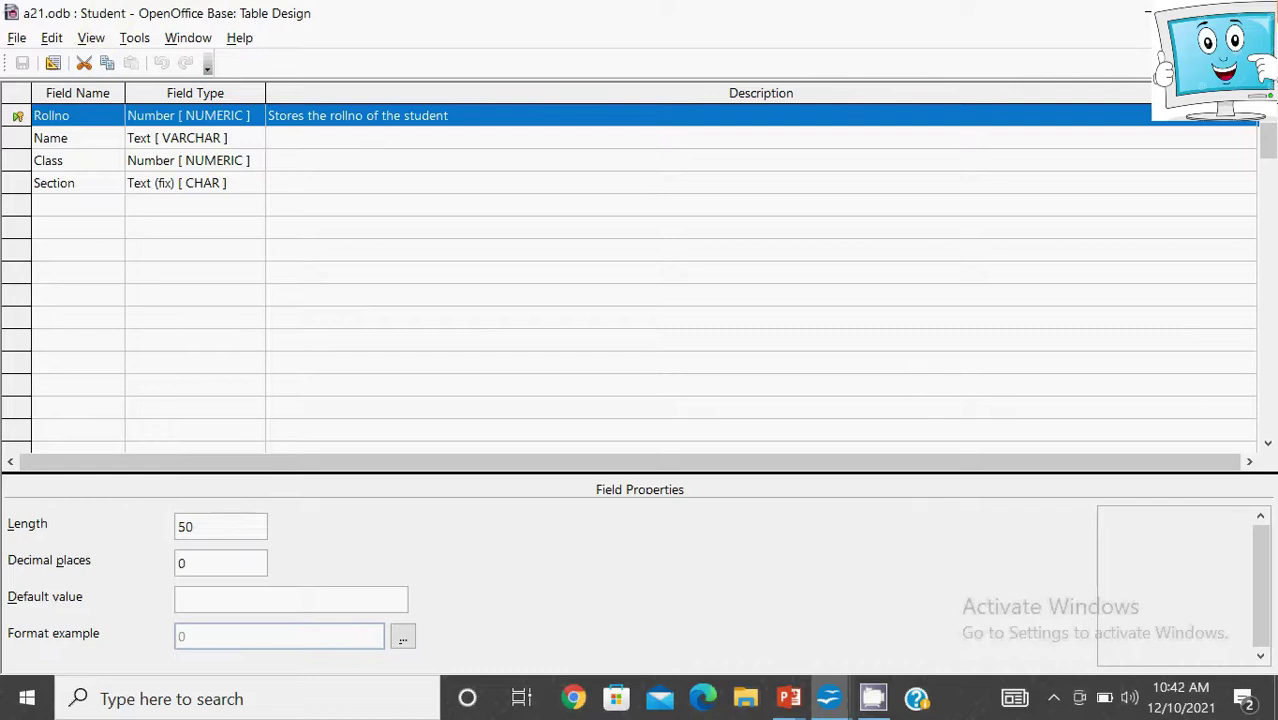
click(1264, 12)
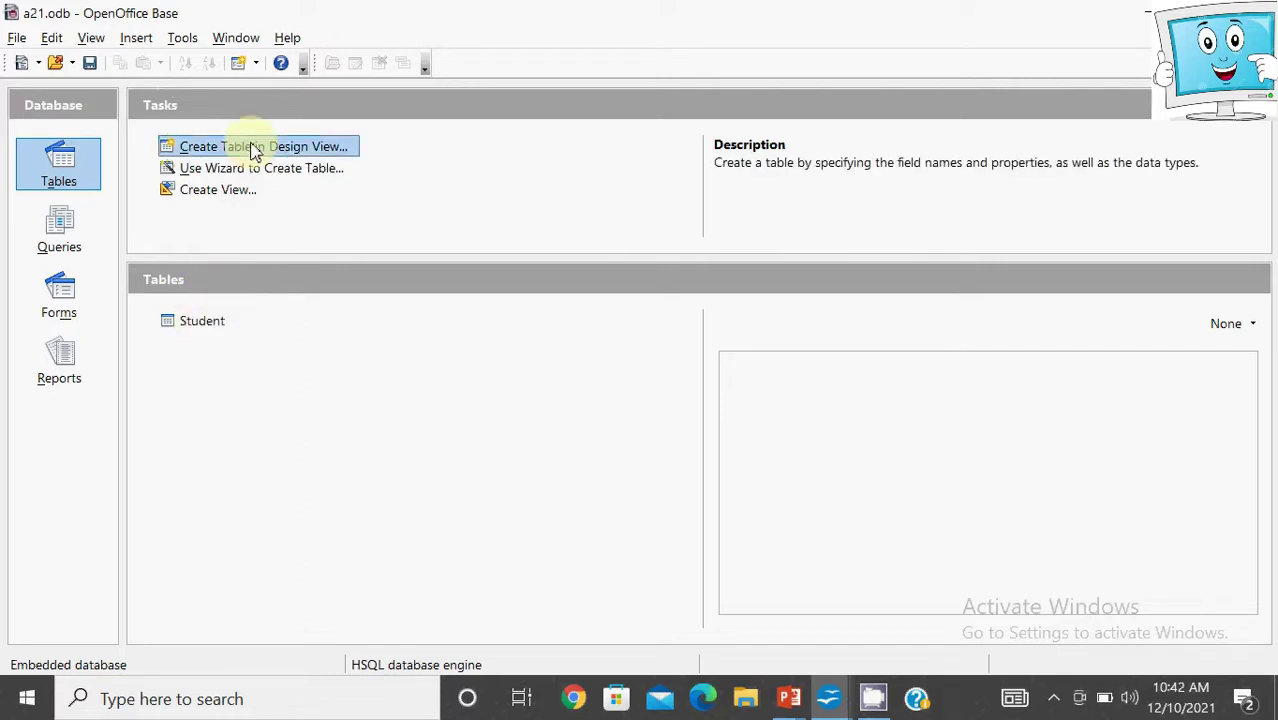
Step: Open the Student table for data entry and fill in the first record with Rollno 1, the student's name, Class 10 and Section A
click(204, 330)
double_click(204, 330)
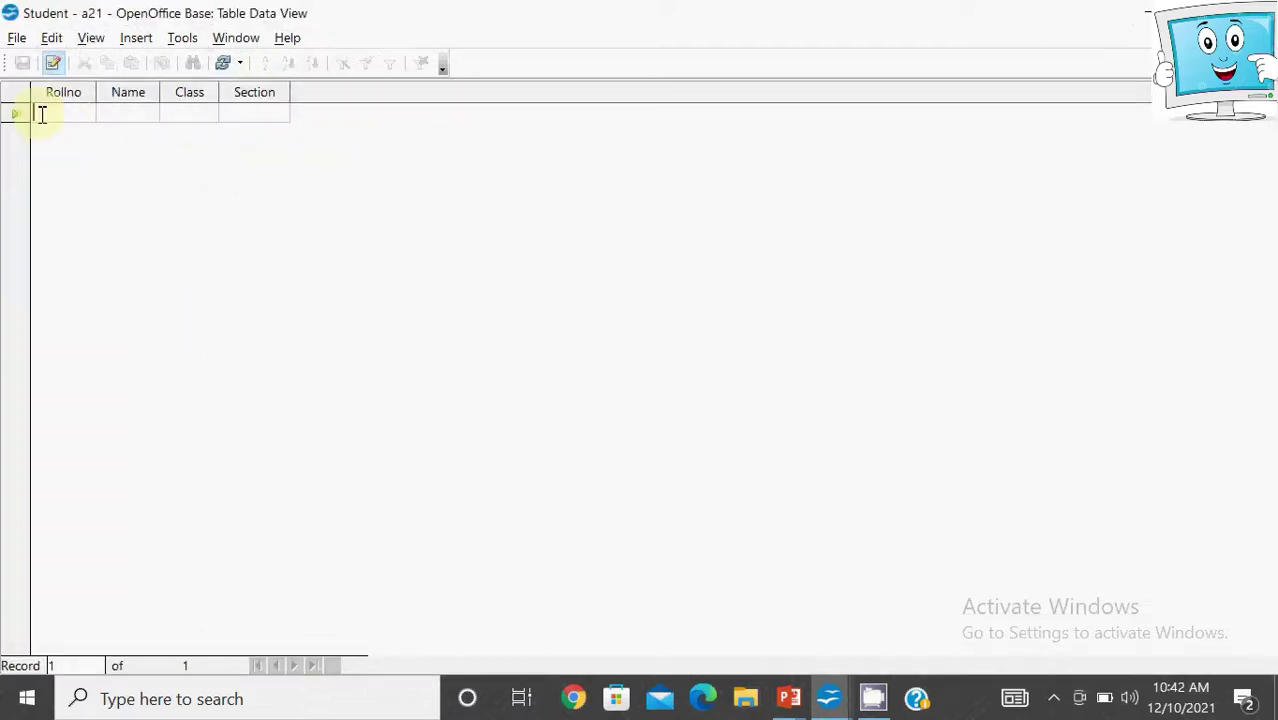
click(68, 114)
text(1)
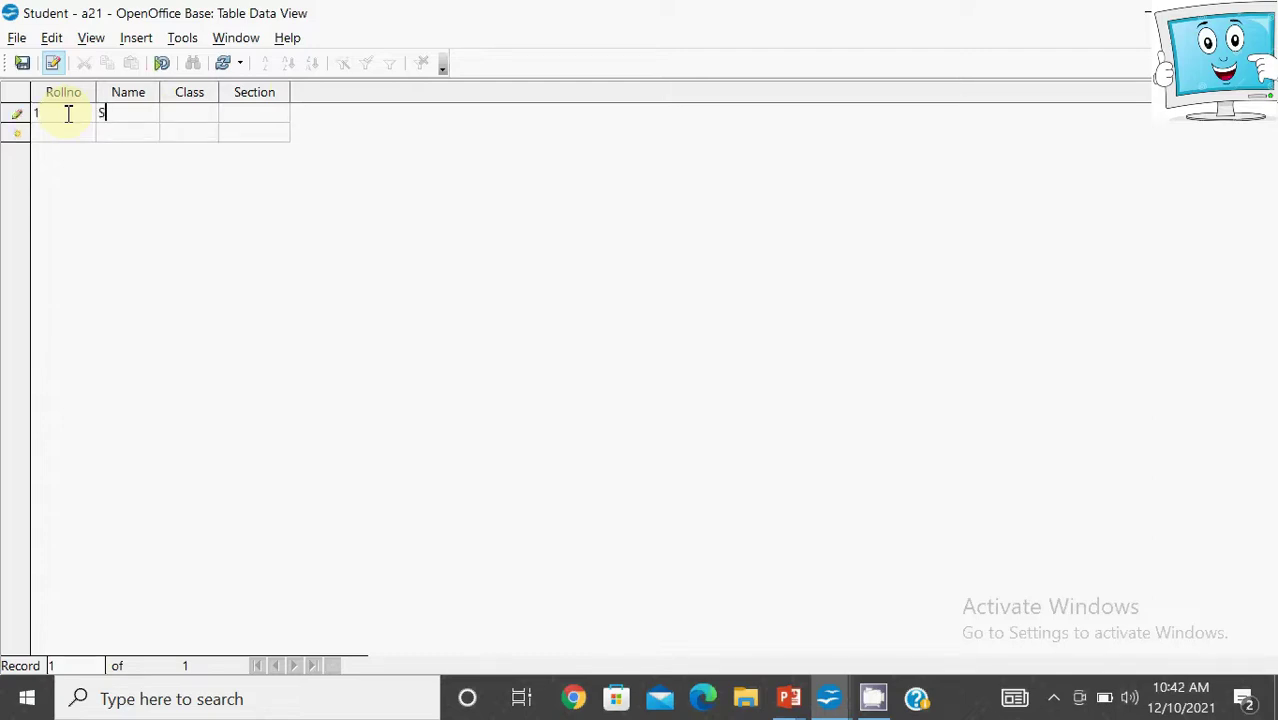
text(Suruschi)
key(Tab)
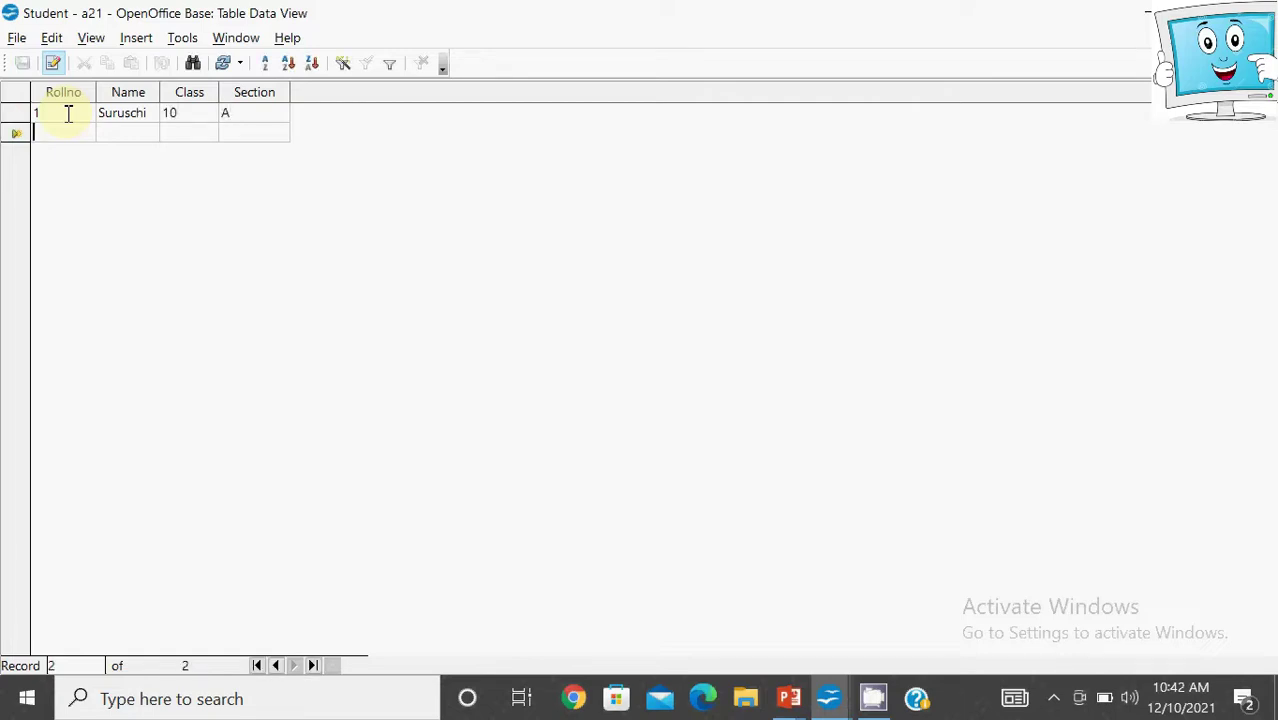
Step: Correct the spelling of the first student's name and enter a second record with Rollno 2, the student's name, Class 10 and Section B
text(2)
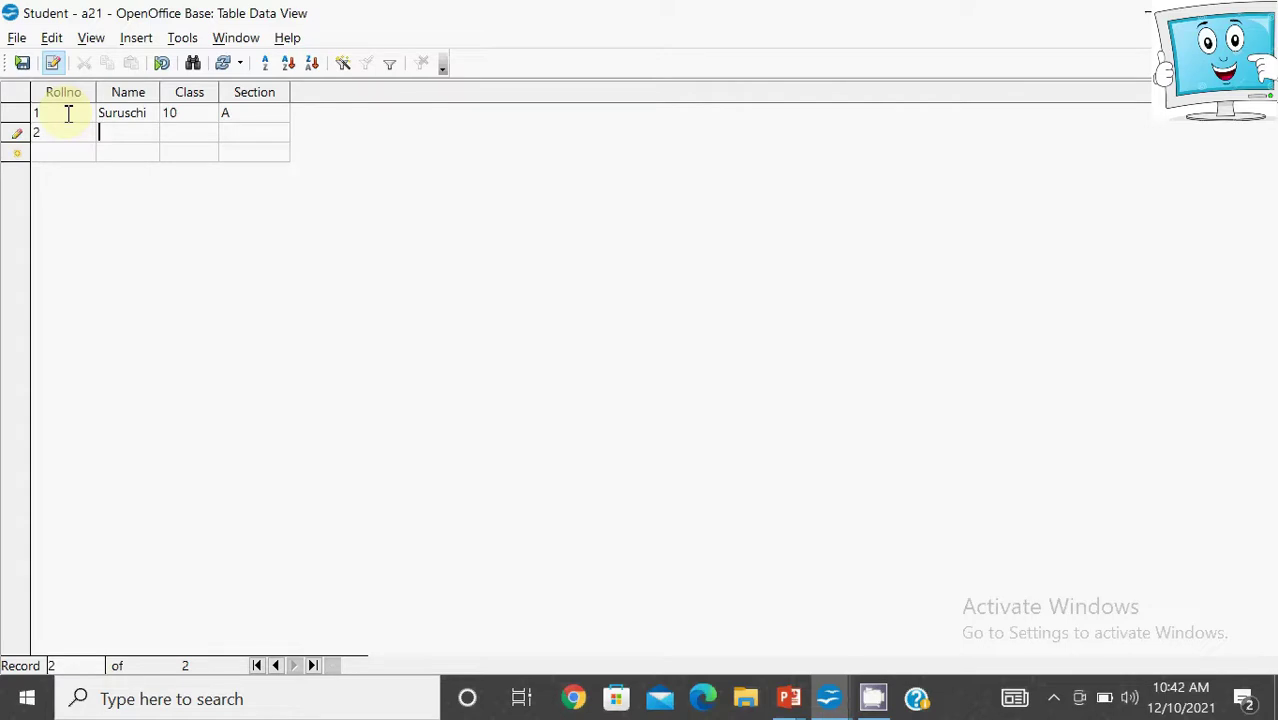
click(127, 122)
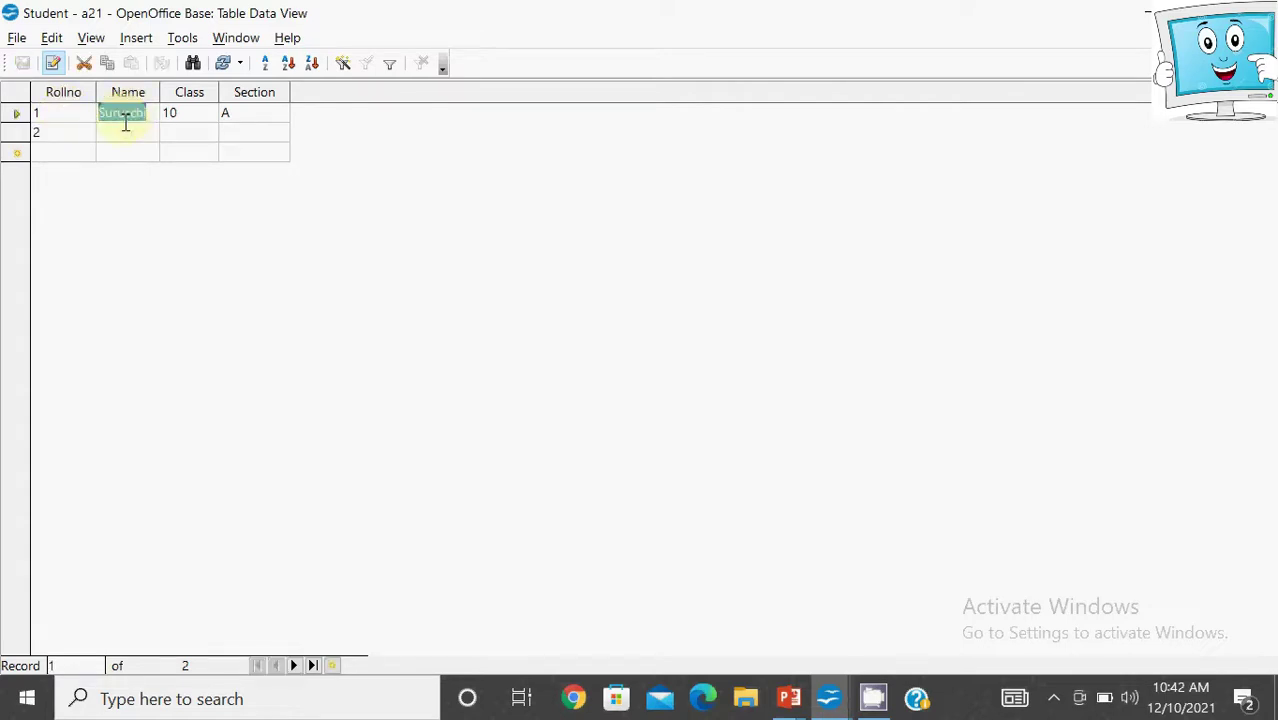
click(131, 114)
key(BackSpace)
click(133, 133)
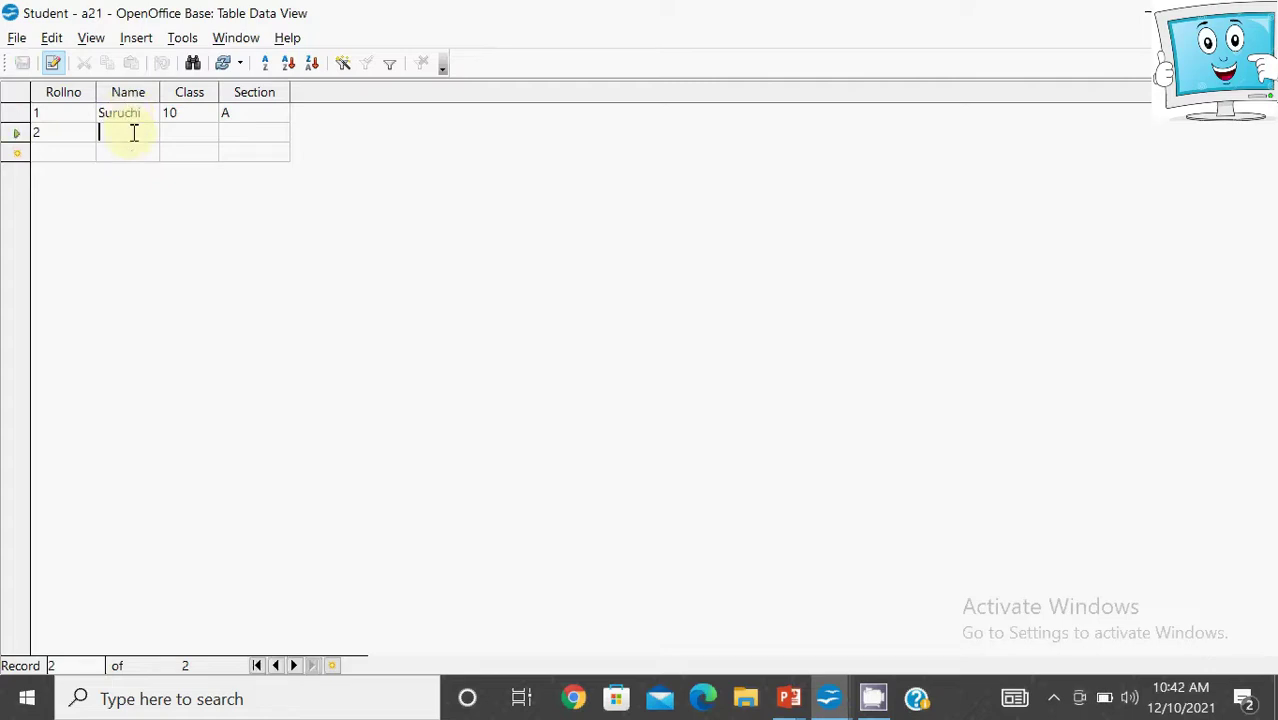
text(S)
text(B)
Step: Enter a third record with Rollno 3, the student's name, Class 11 and Section C
click(61, 155)
text(3)
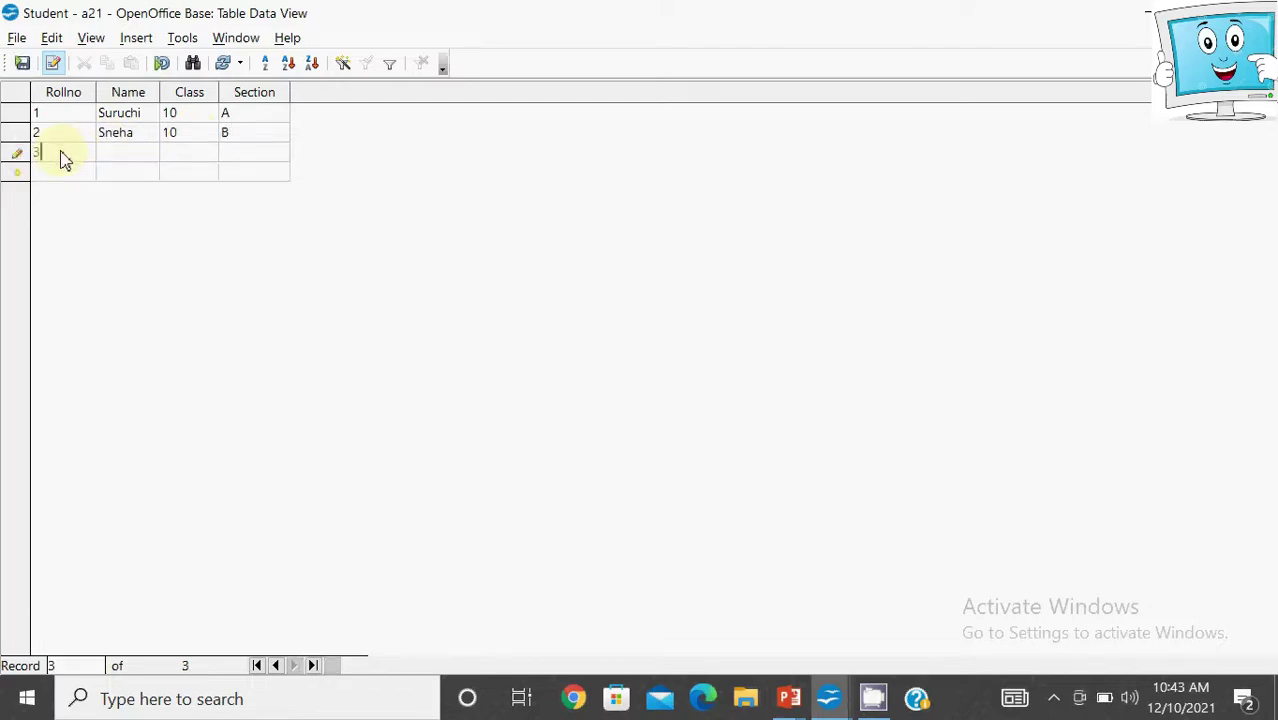
text(Seema)
key(Tab)
text(11)
text(C)
Step: Try to add a fourth record with the duplicate Rollno 3, the student's name, Class 12 and Section D
click(55, 176)
text(3)
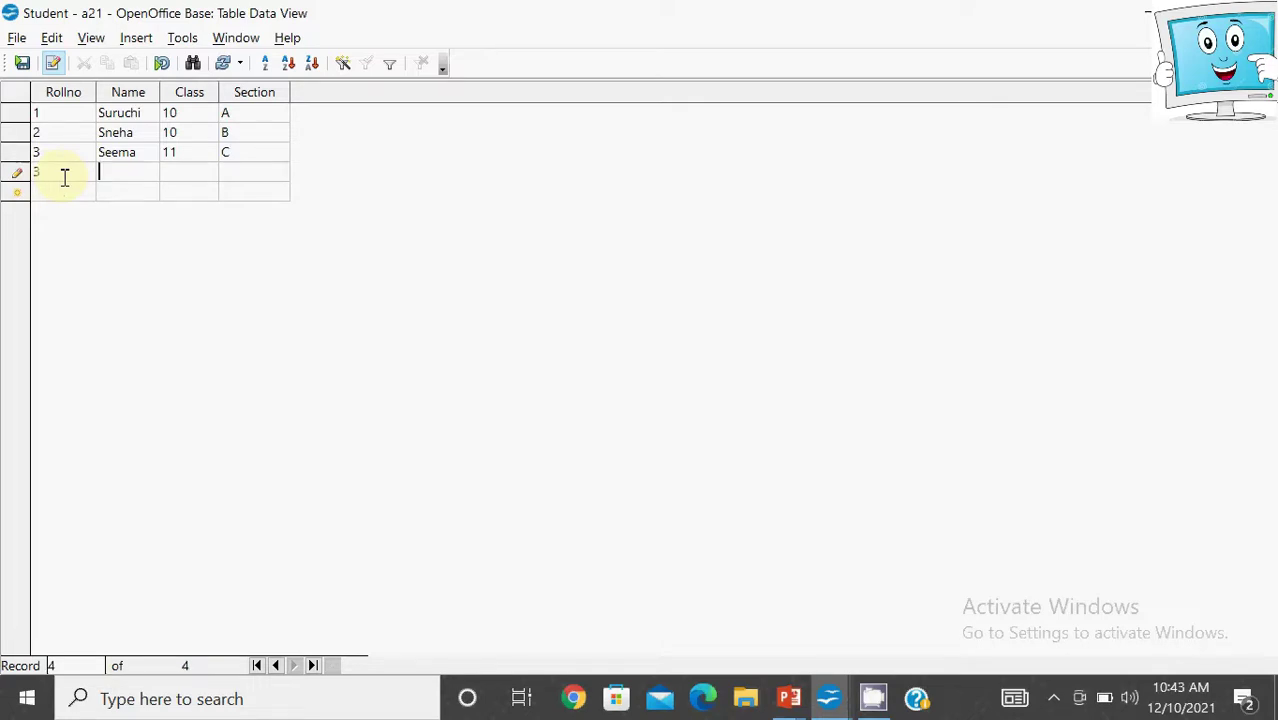
text(Shikha)
key(Tab)
text(12)
key(Return)
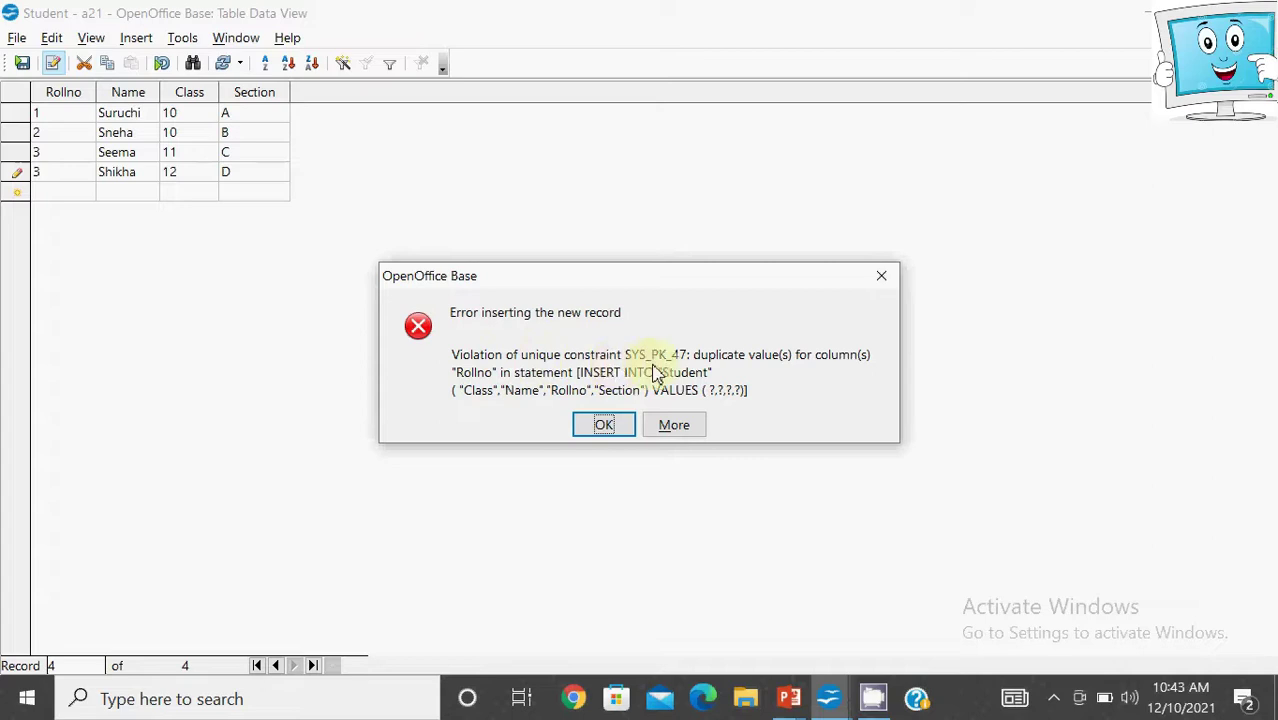
click(612, 424)
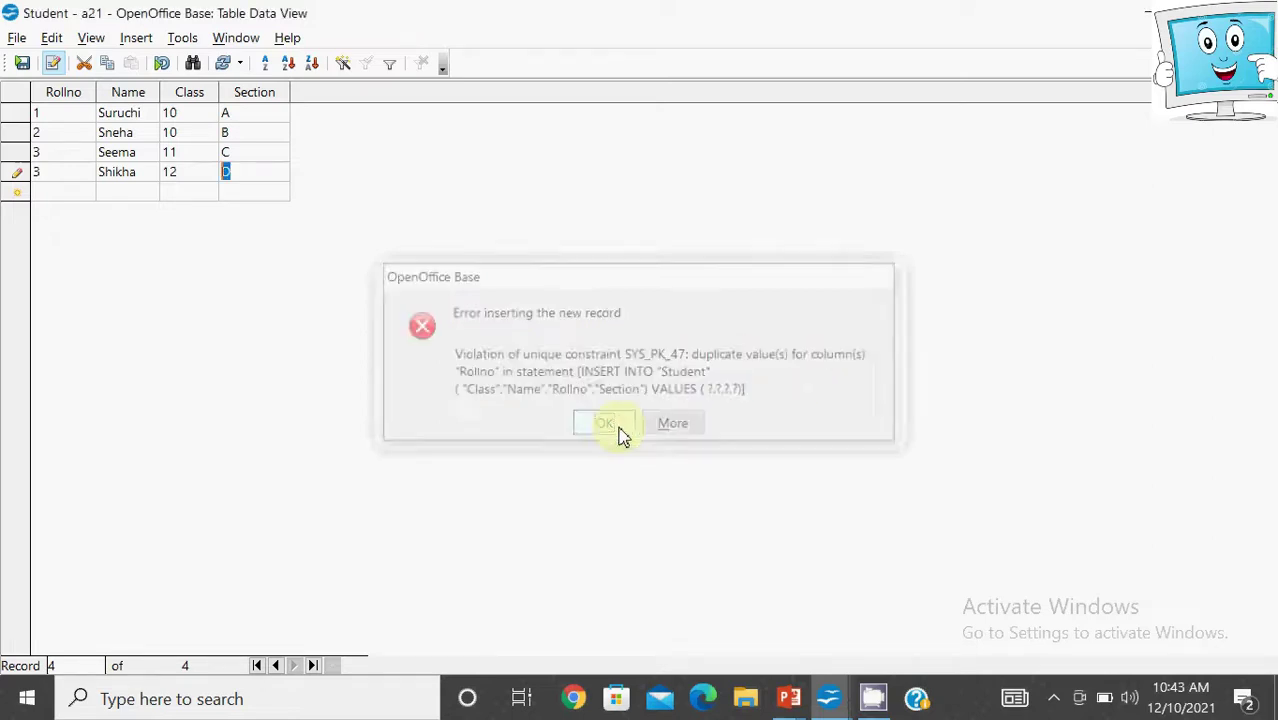
Step: Clear the fourth record's Rollno and try to save the record with that field empty
click(46, 174)
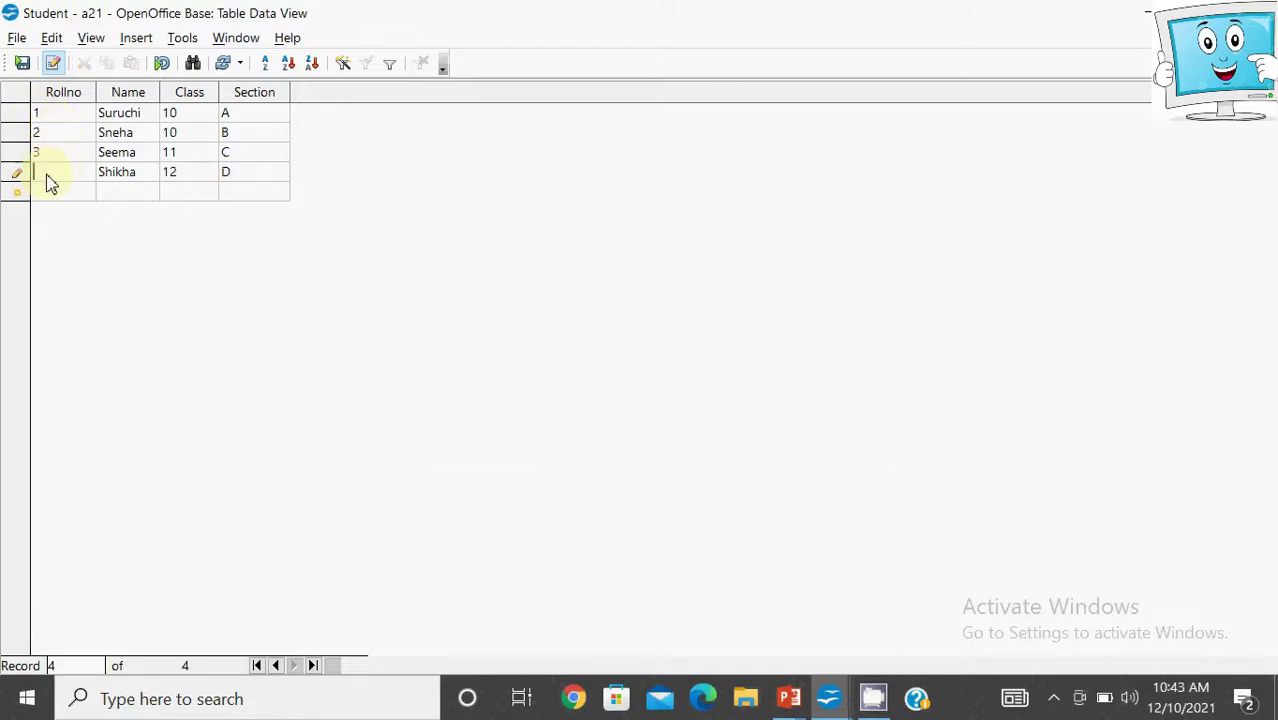
click(241, 182)
key(Return)
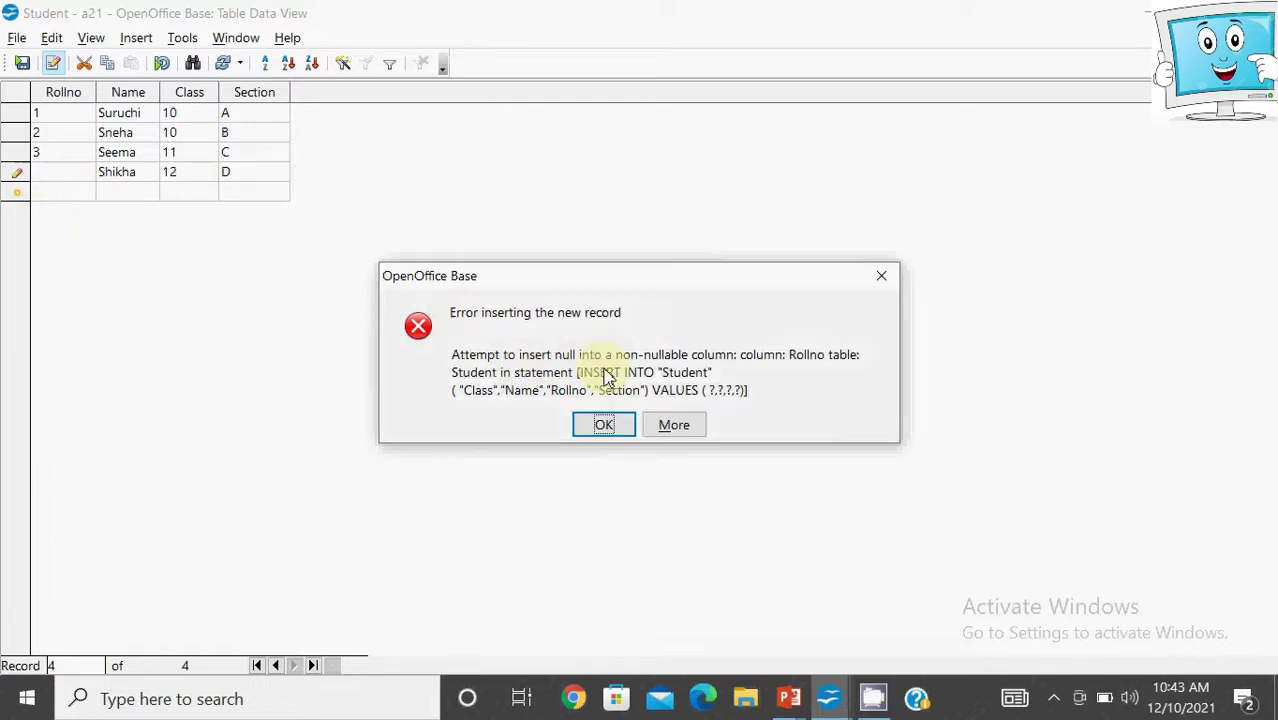
click(612, 425)
Step: Set the fourth record's Rollno to 4 and save the record
click(77, 176)
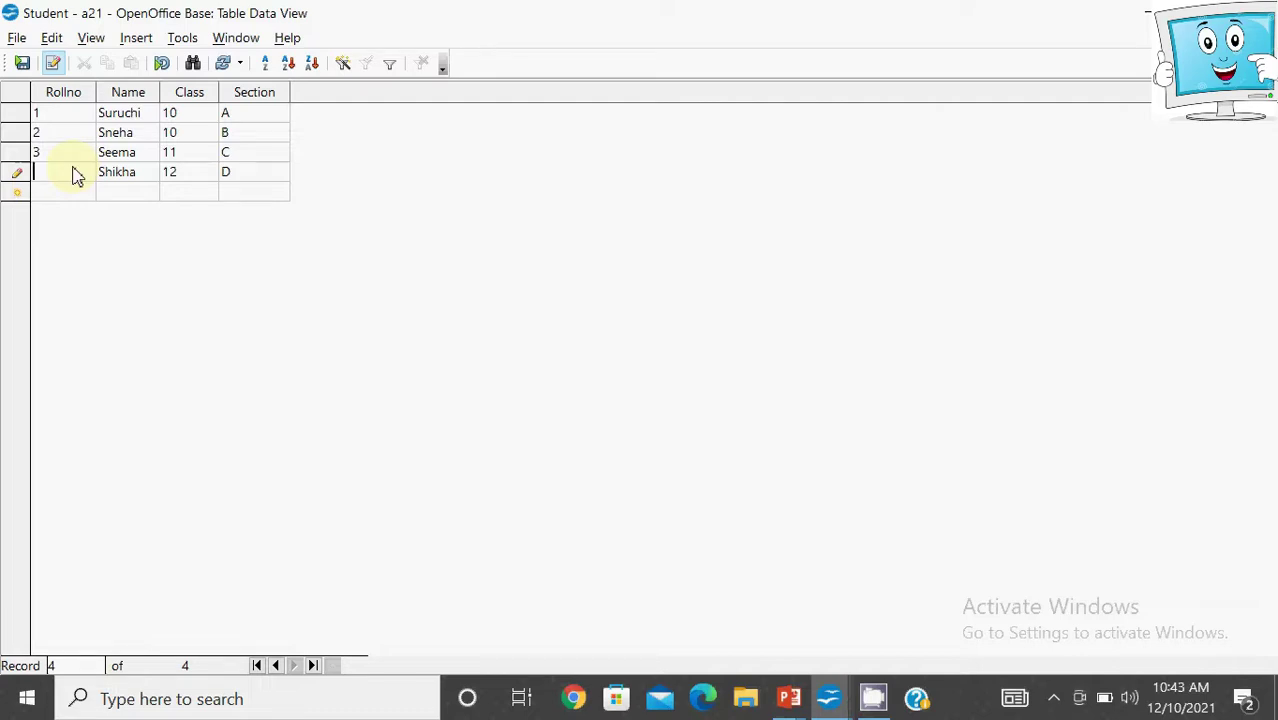
text(4)
click(240, 182)
key(Tab)
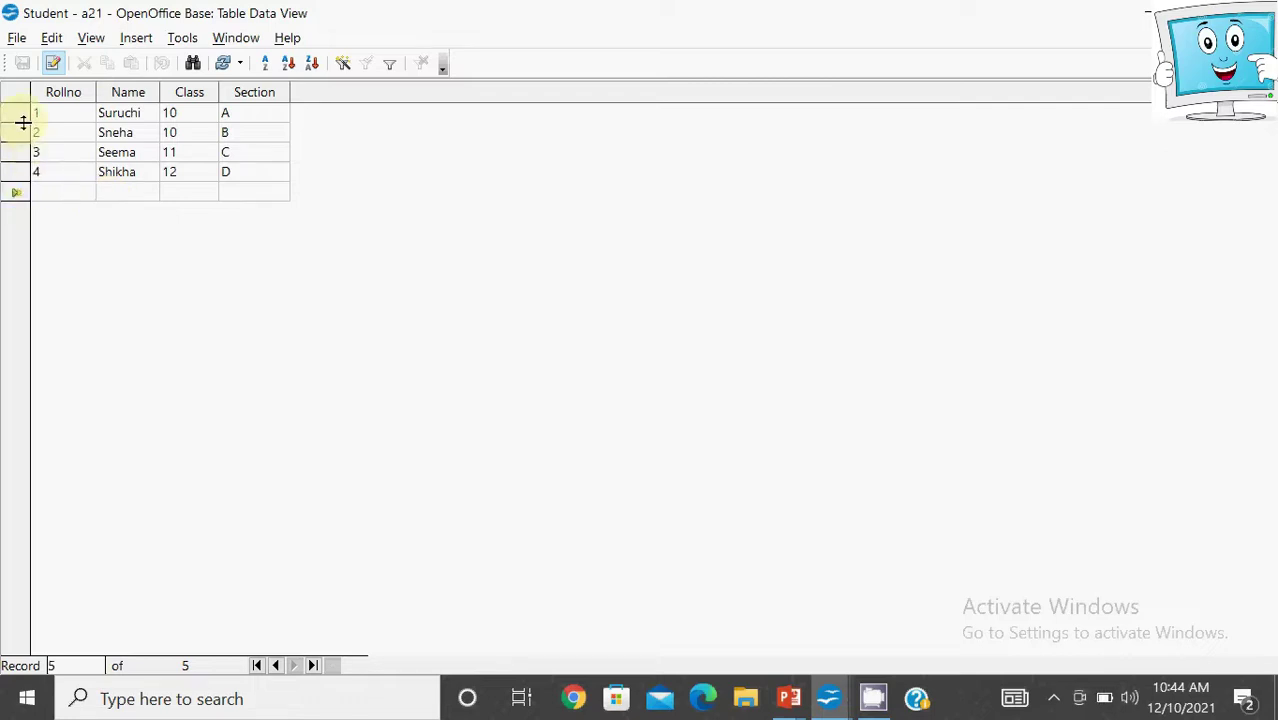
Step: Save all open files except the untitled text document, and close the Student table's data window
click(16, 37)
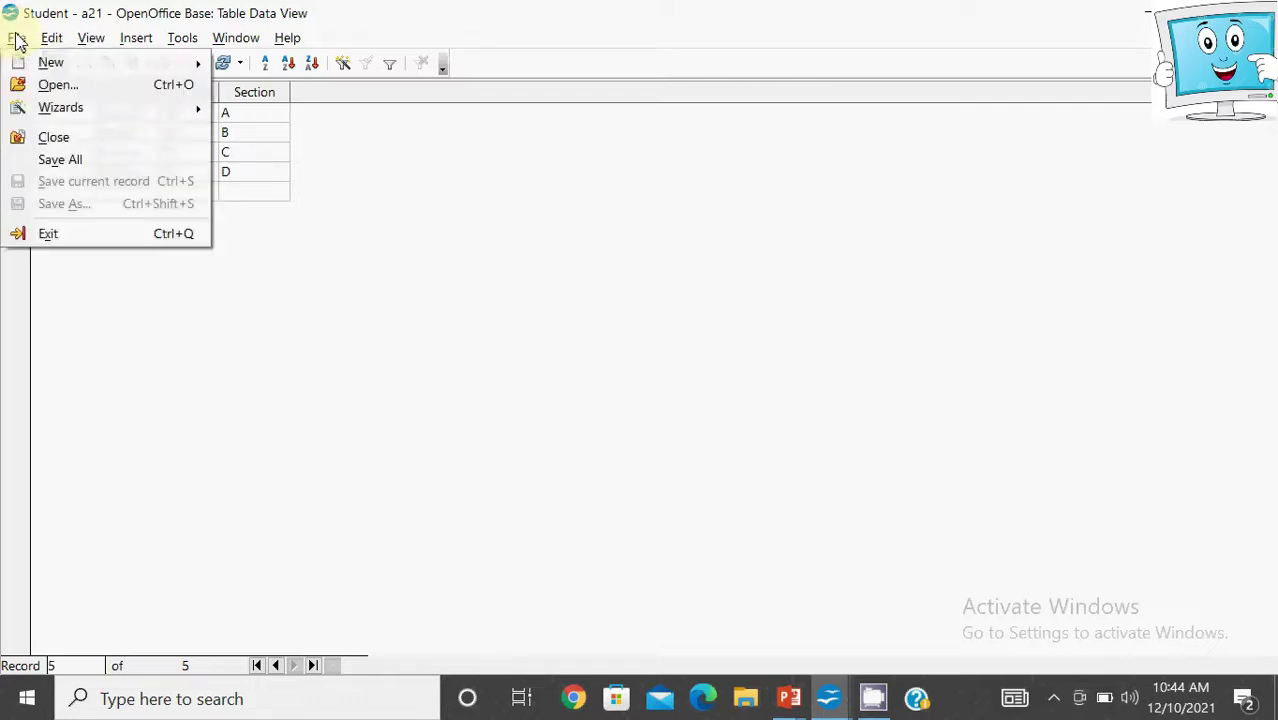
click(62, 159)
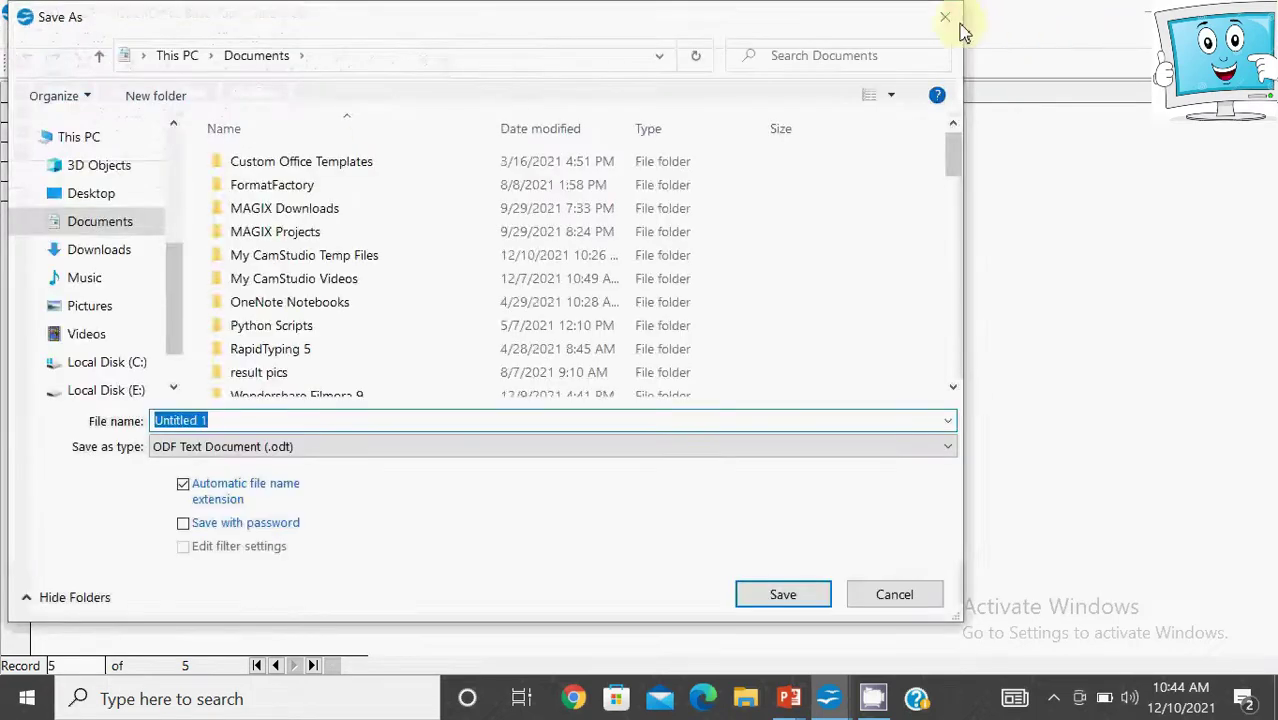
click(950, 24)
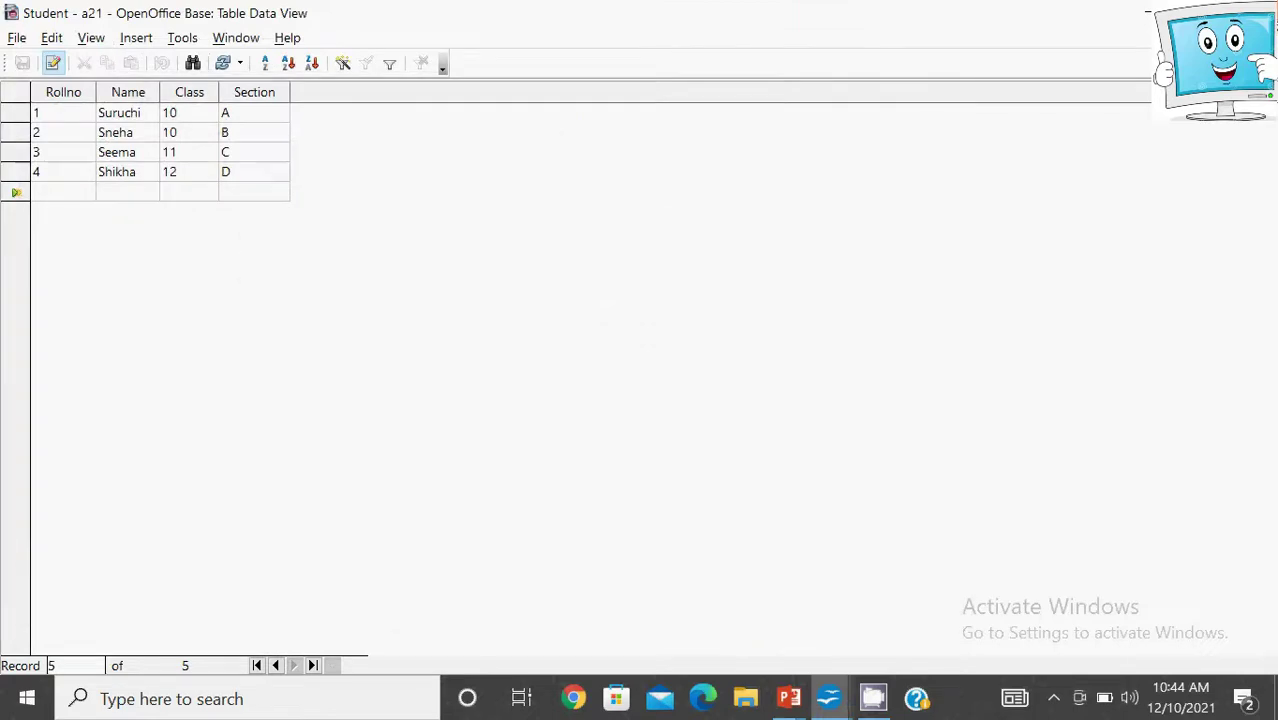
click(1268, 10)
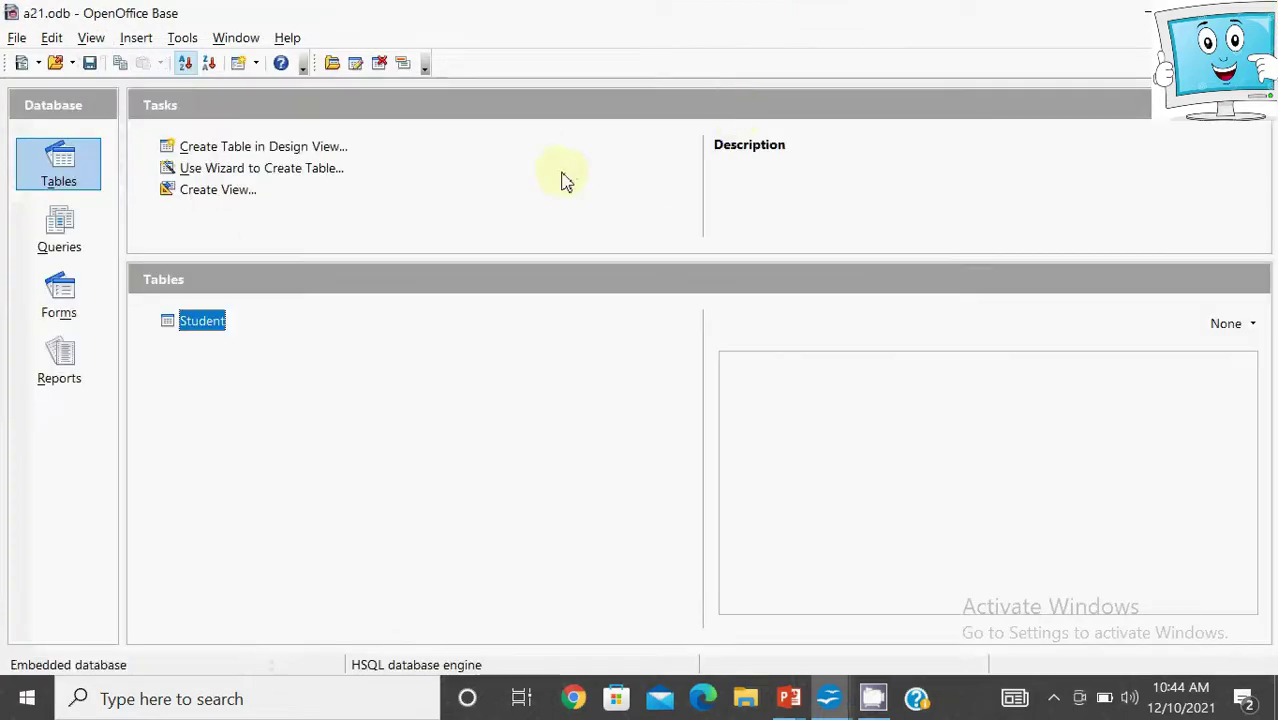
Step: Start the Table Wizard and look through the Business category's sample tables and the available fields of Assets
click(279, 180)
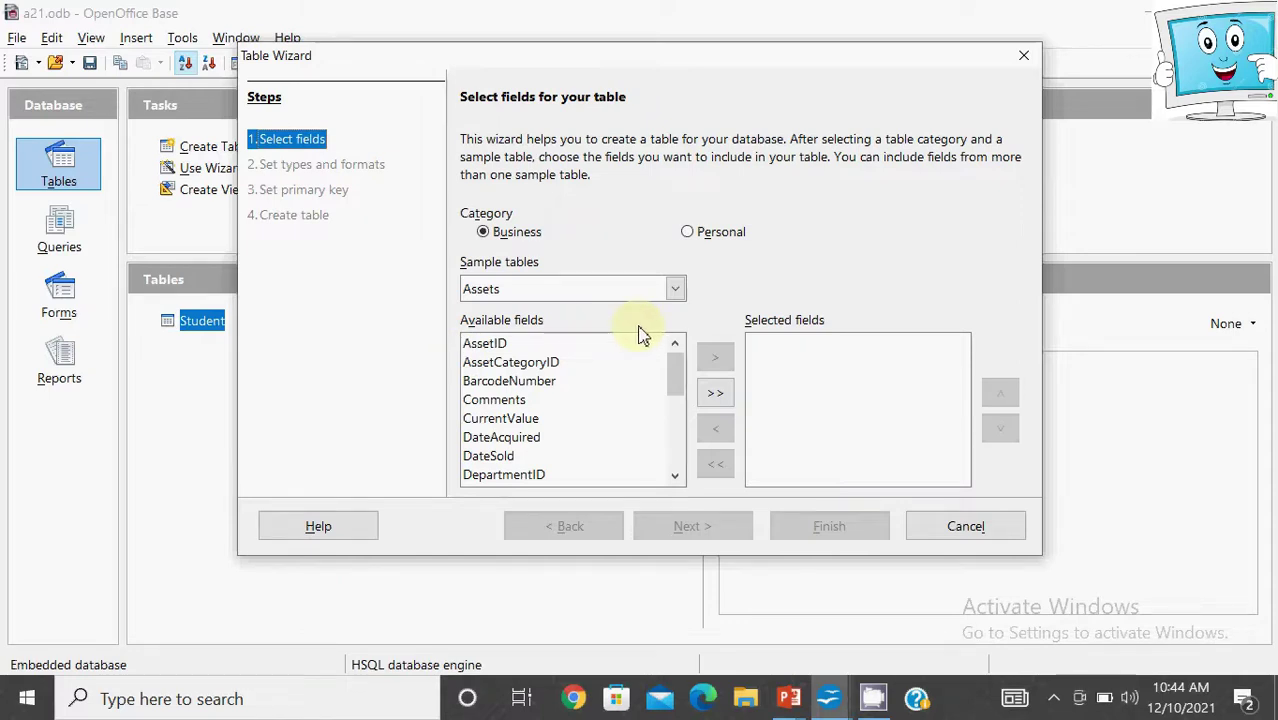
click(686, 345)
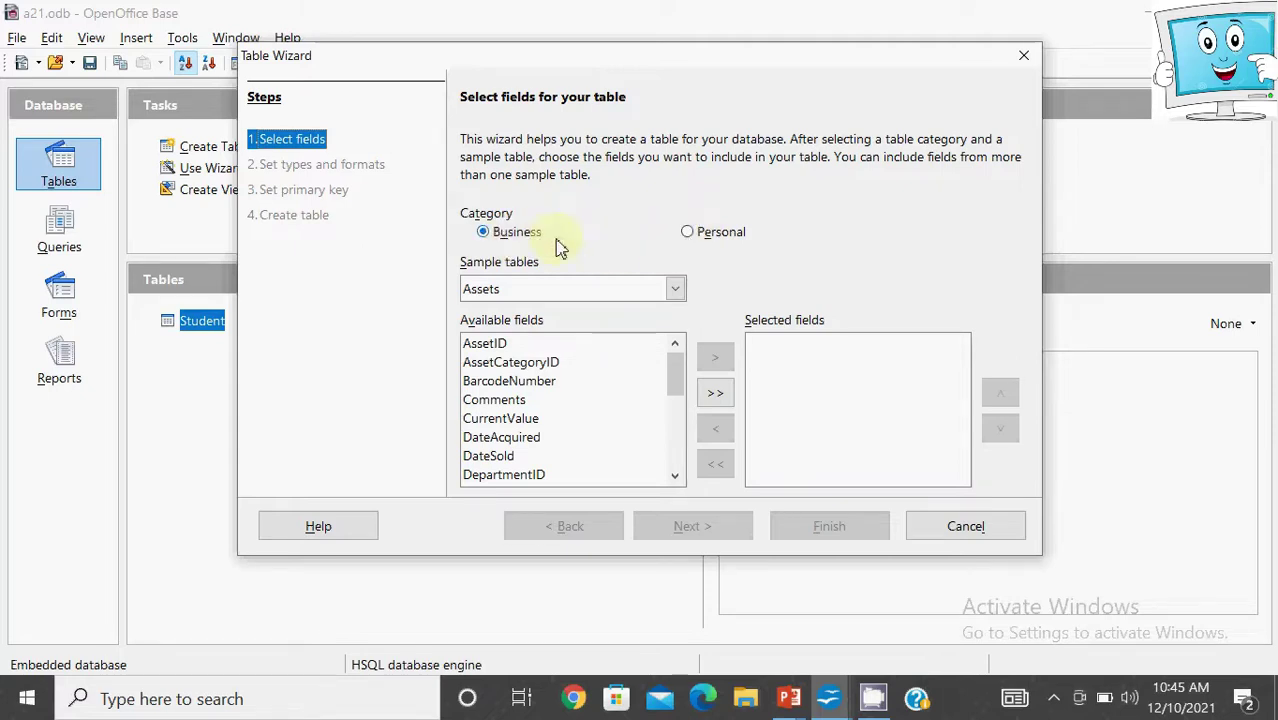
click(675, 292)
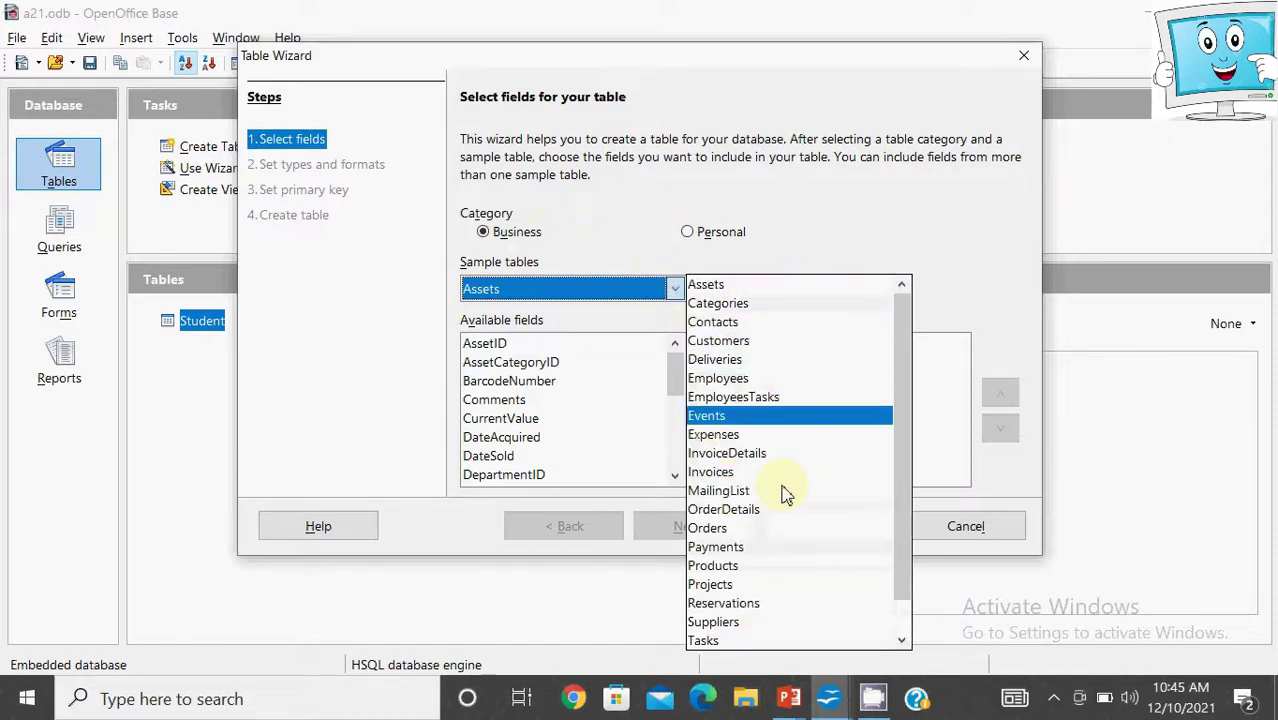
click(617, 251)
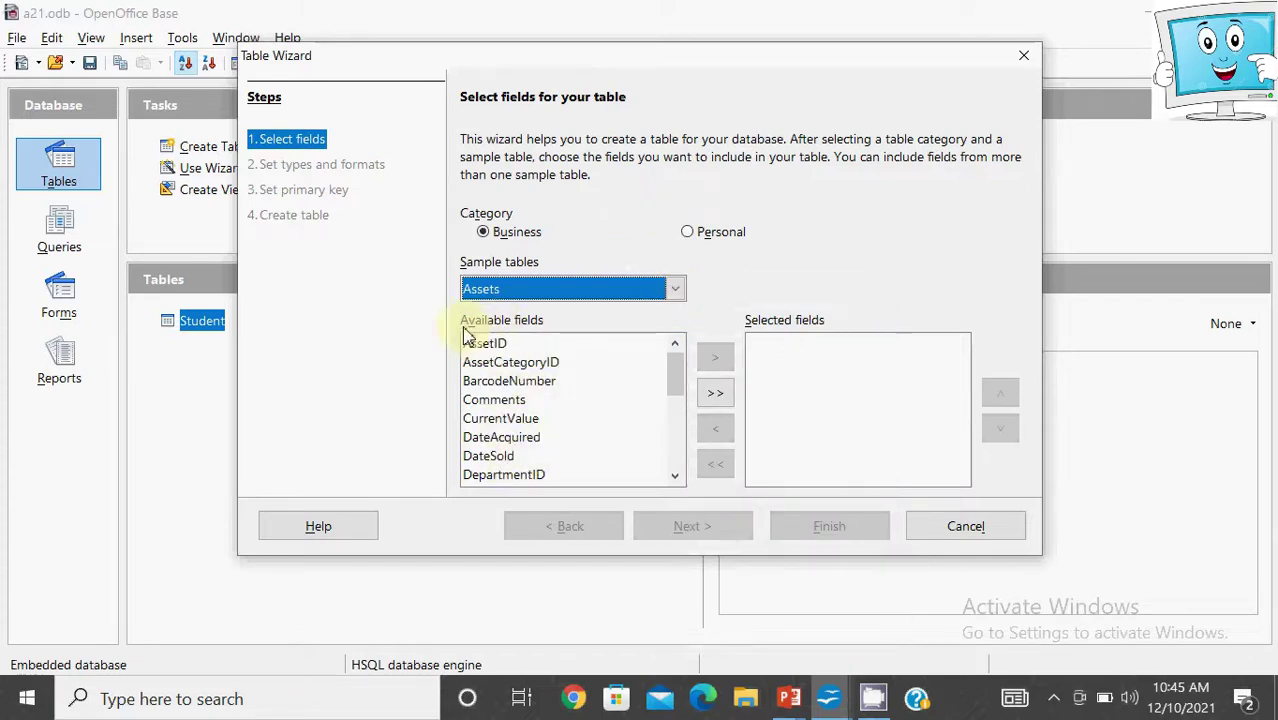
mouse_move(673, 385)
mouse_down()
mouse_move(677, 462)
mouse_move(679, 377)
mouse_up()
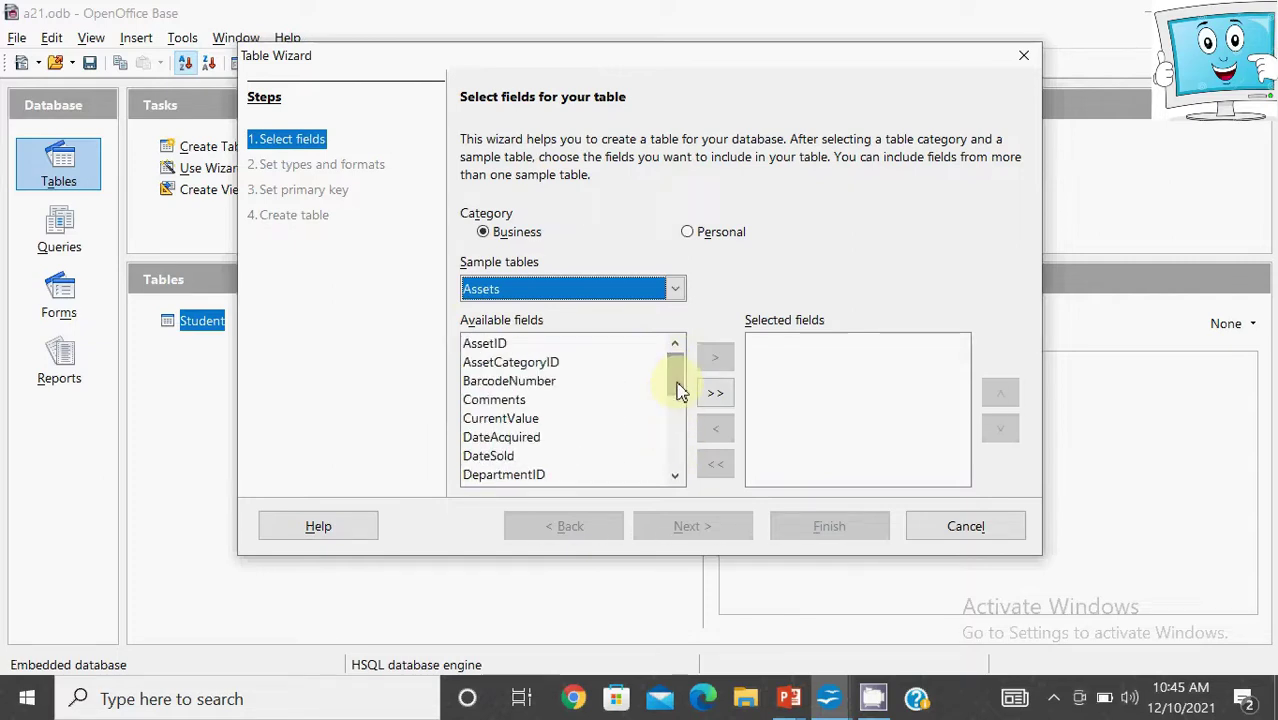
Step: Switch to the Personal category, choose the Plants sample table and look through its available fields
click(689, 234)
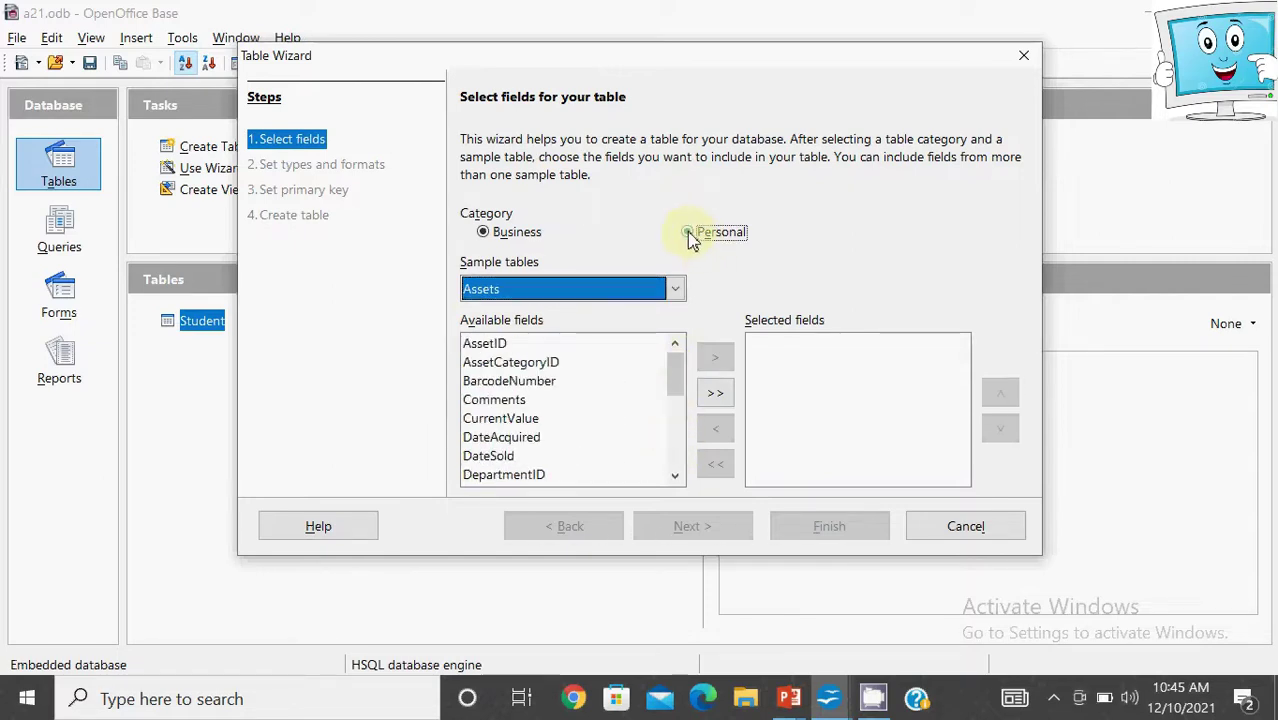
click(676, 289)
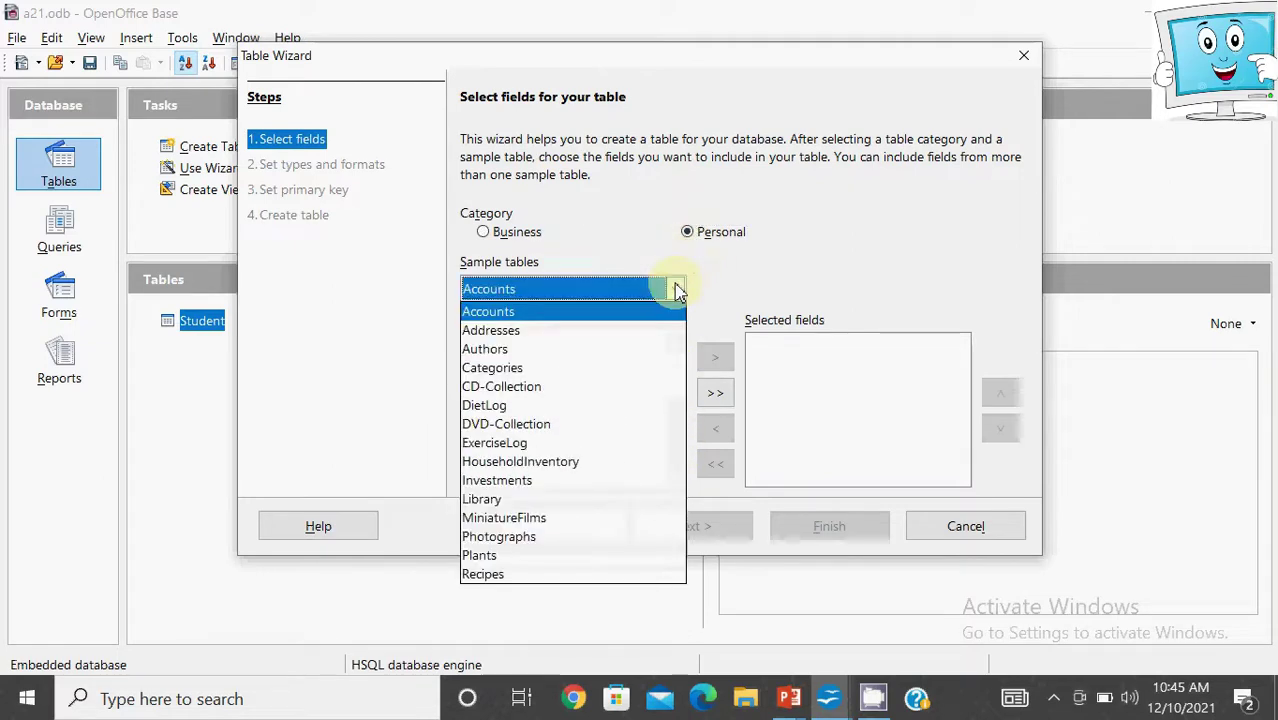
click(557, 556)
mouse_move(676, 382)
mouse_down()
mouse_move(676, 470)
mouse_move(676, 388)
mouse_up()
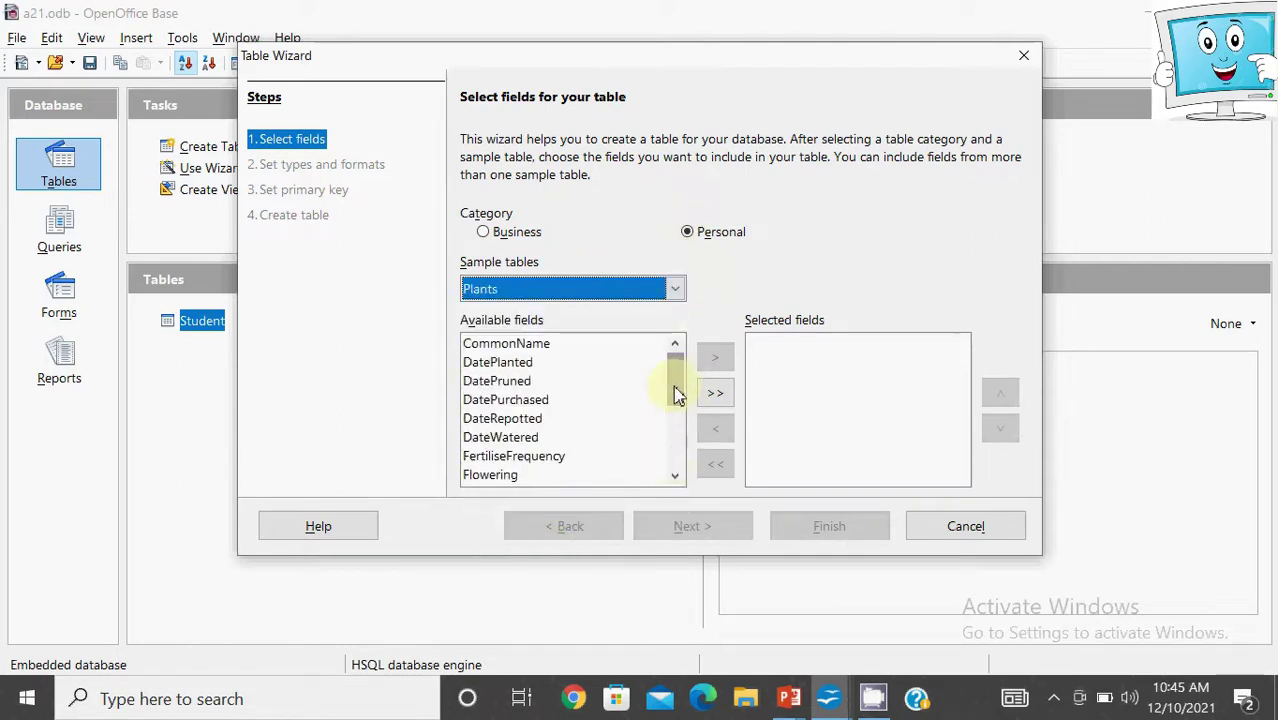
Step: Choose the Employees sample table in the Business category and look through its available fields
click(504, 241)
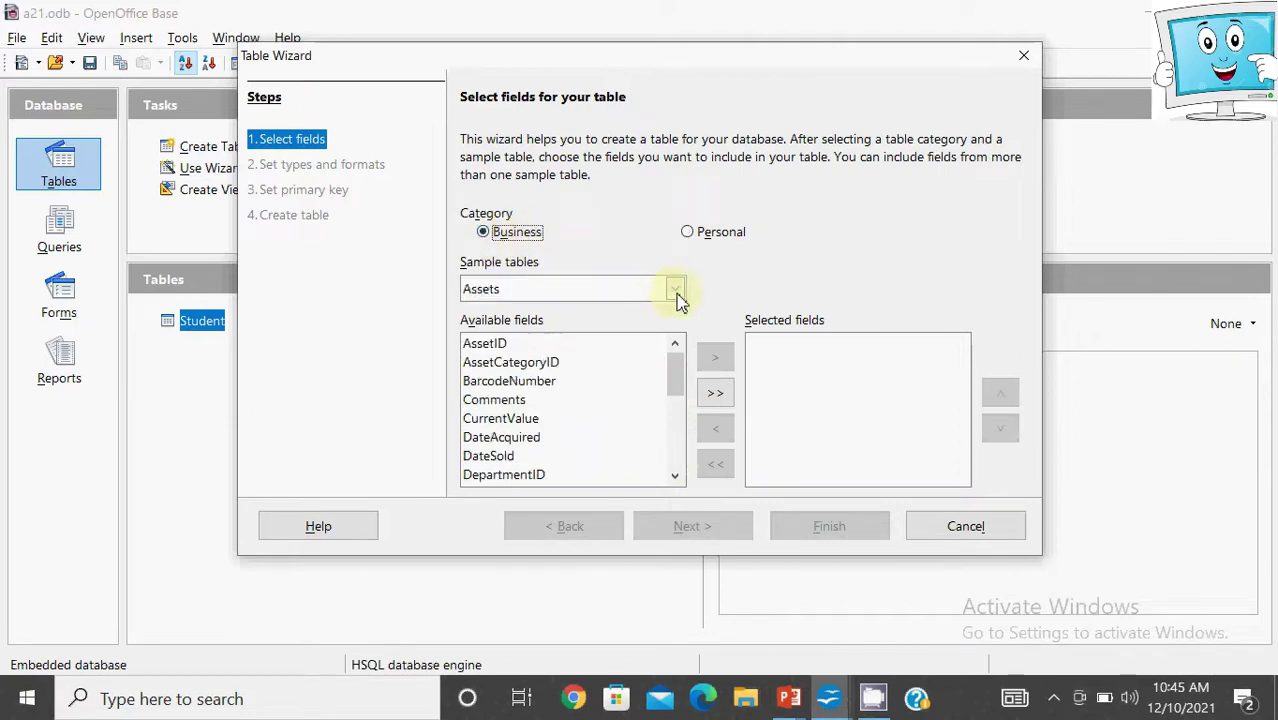
click(676, 291)
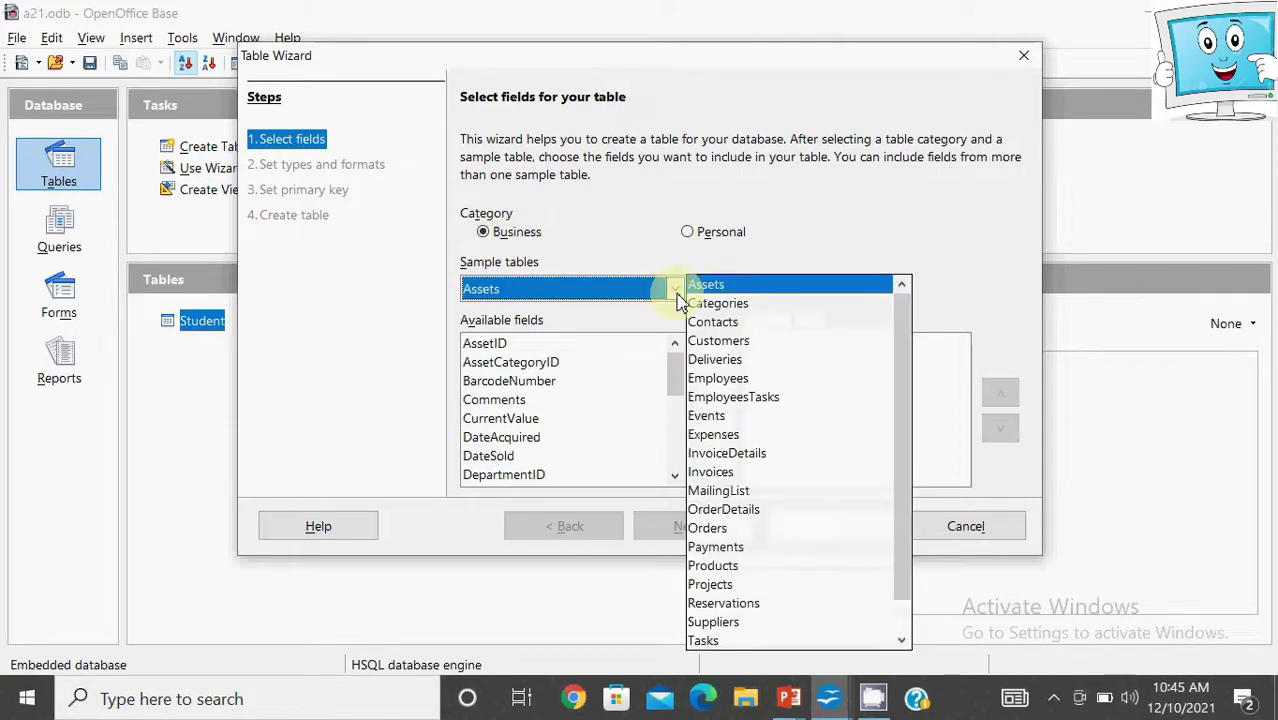
click(712, 386)
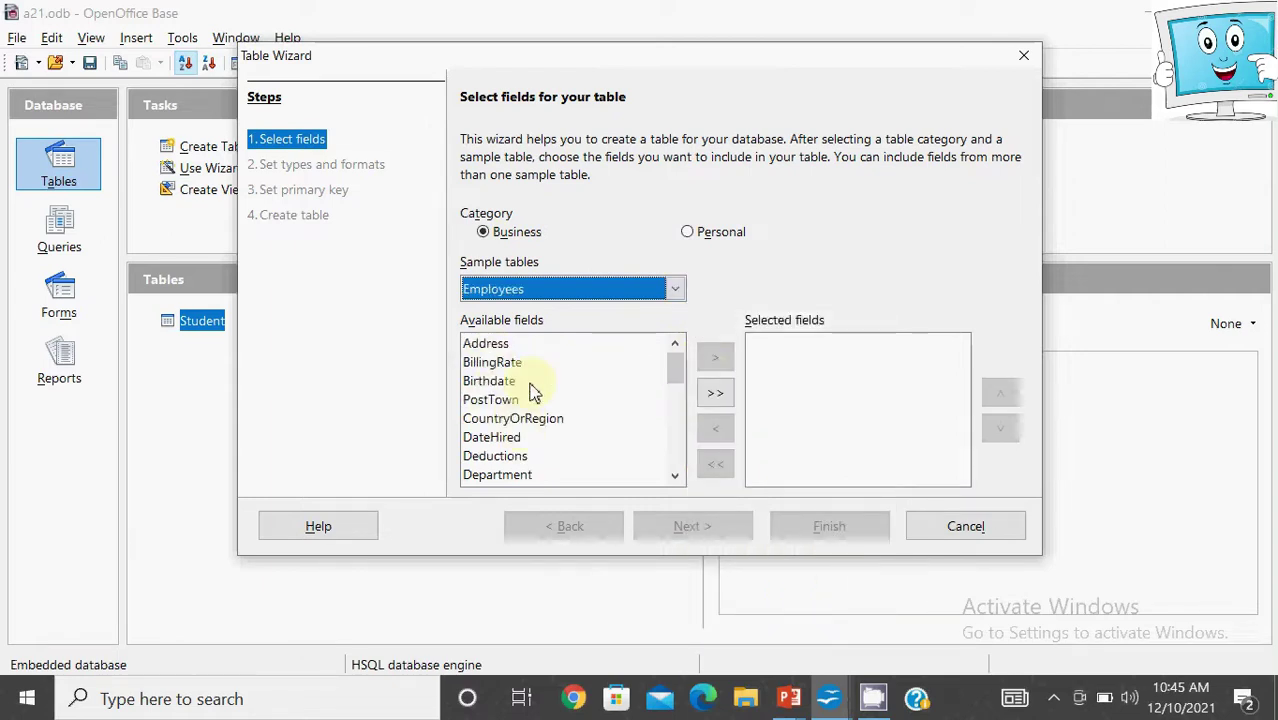
drag(675, 370, 677, 408)
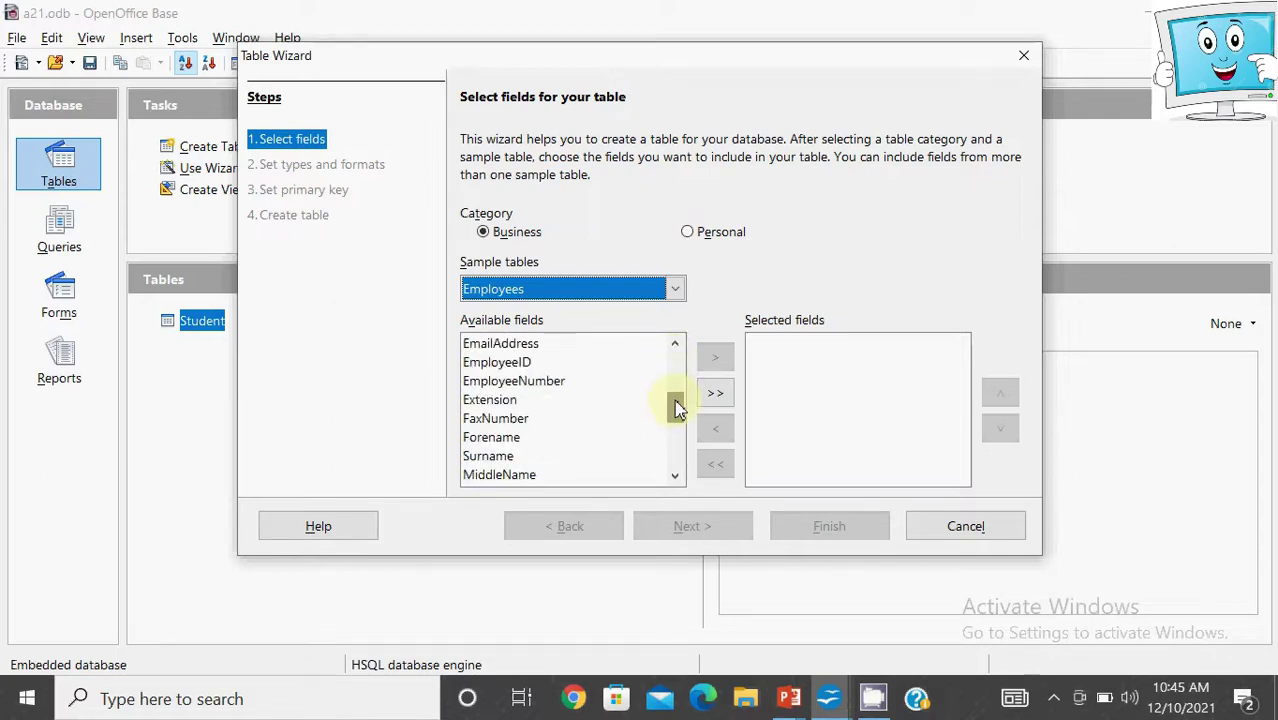
Step: Add all the Employees fields to the selected fields at once, and remove them all again
click(525, 364)
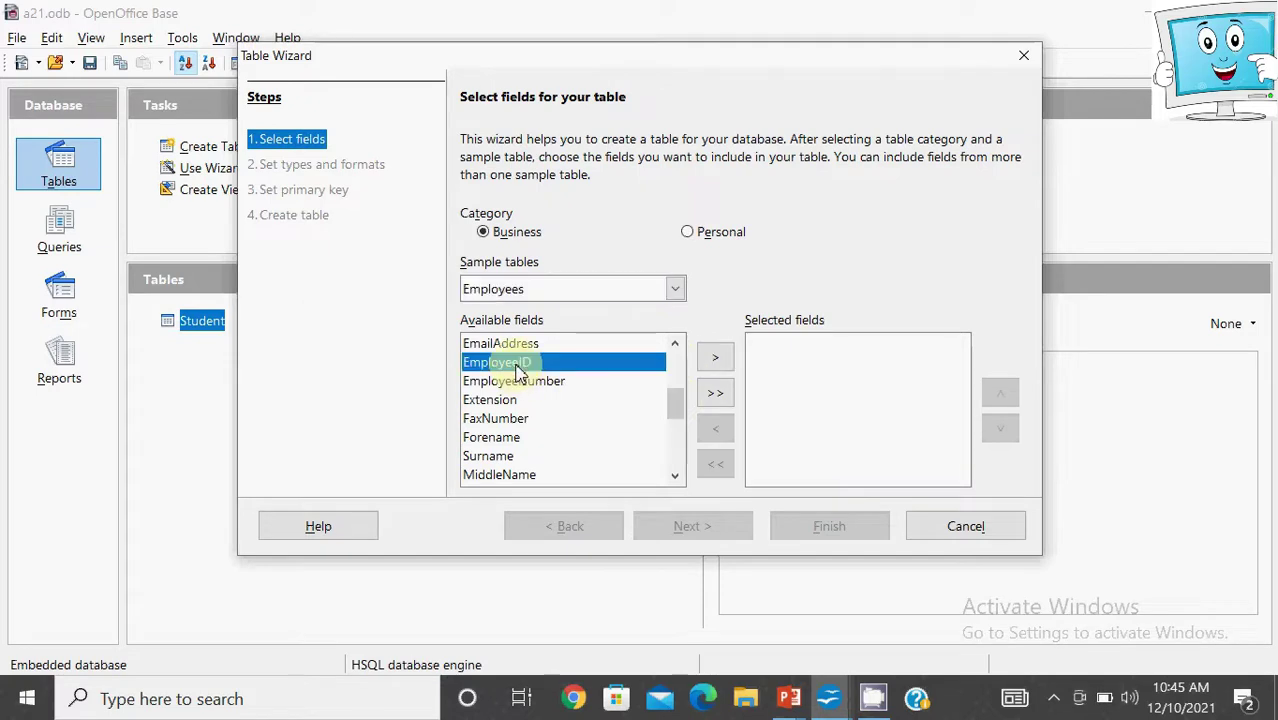
drag(676, 403, 670, 357)
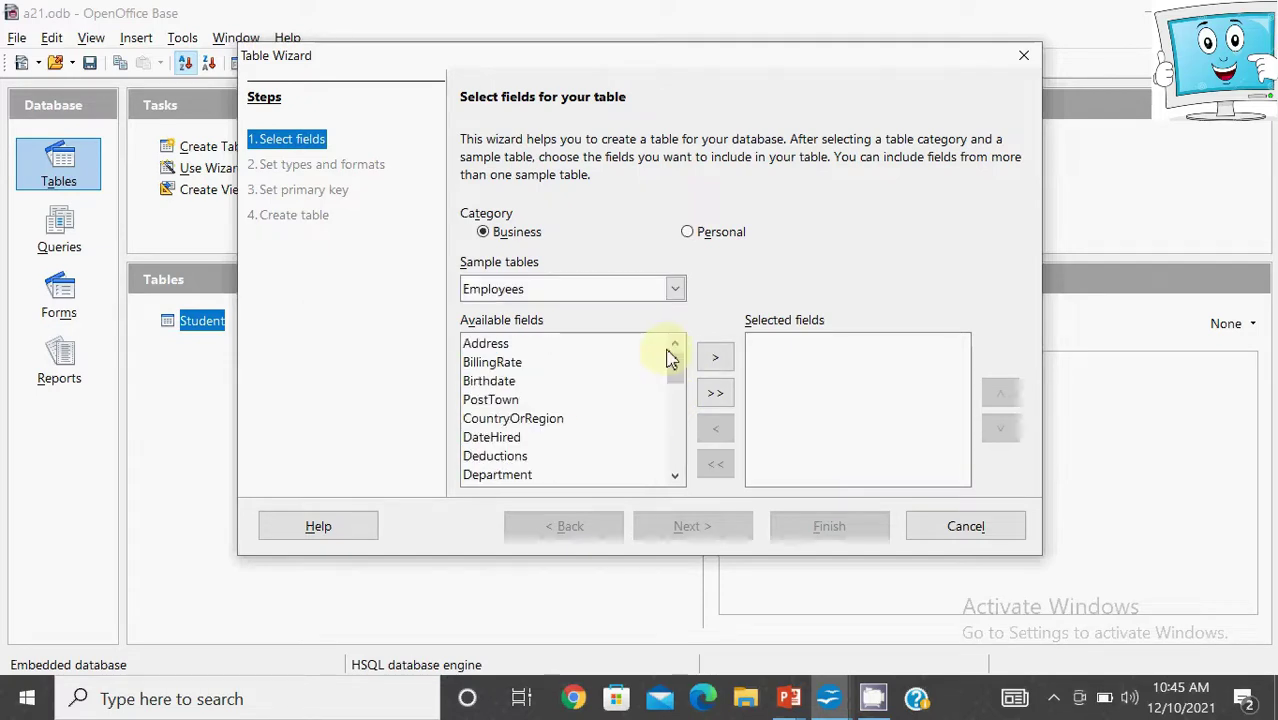
click(715, 394)
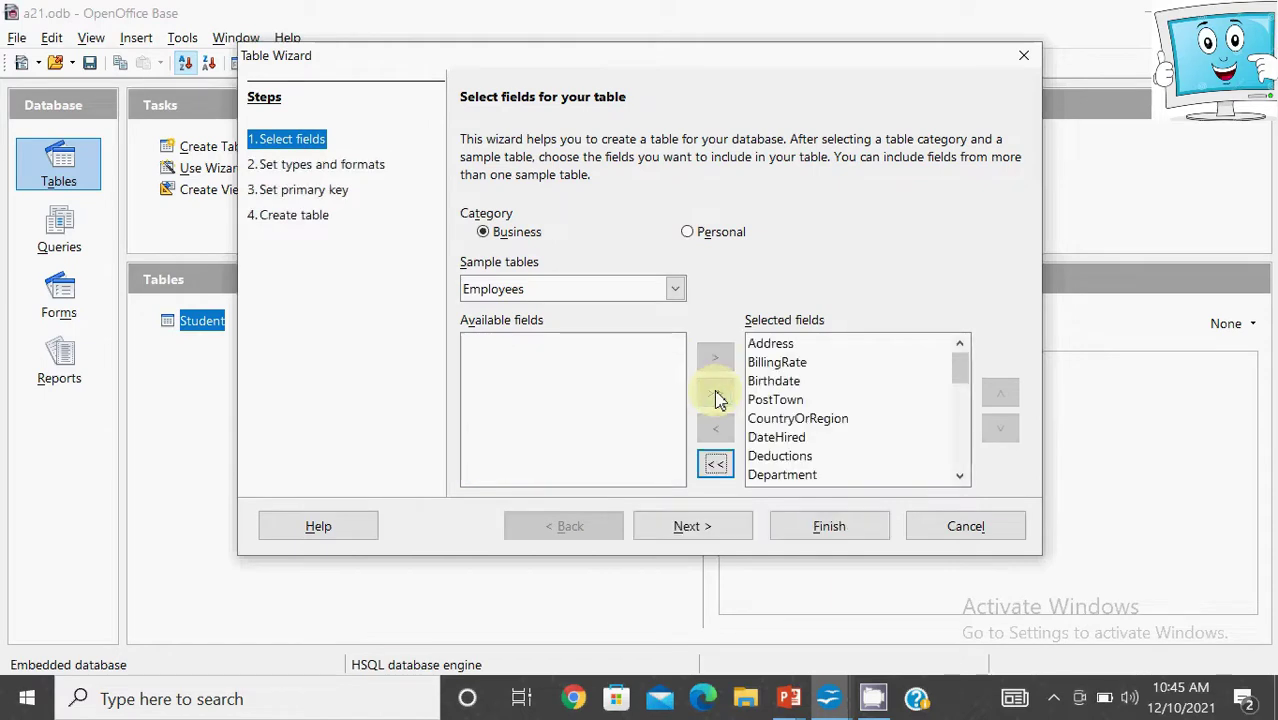
click(715, 463)
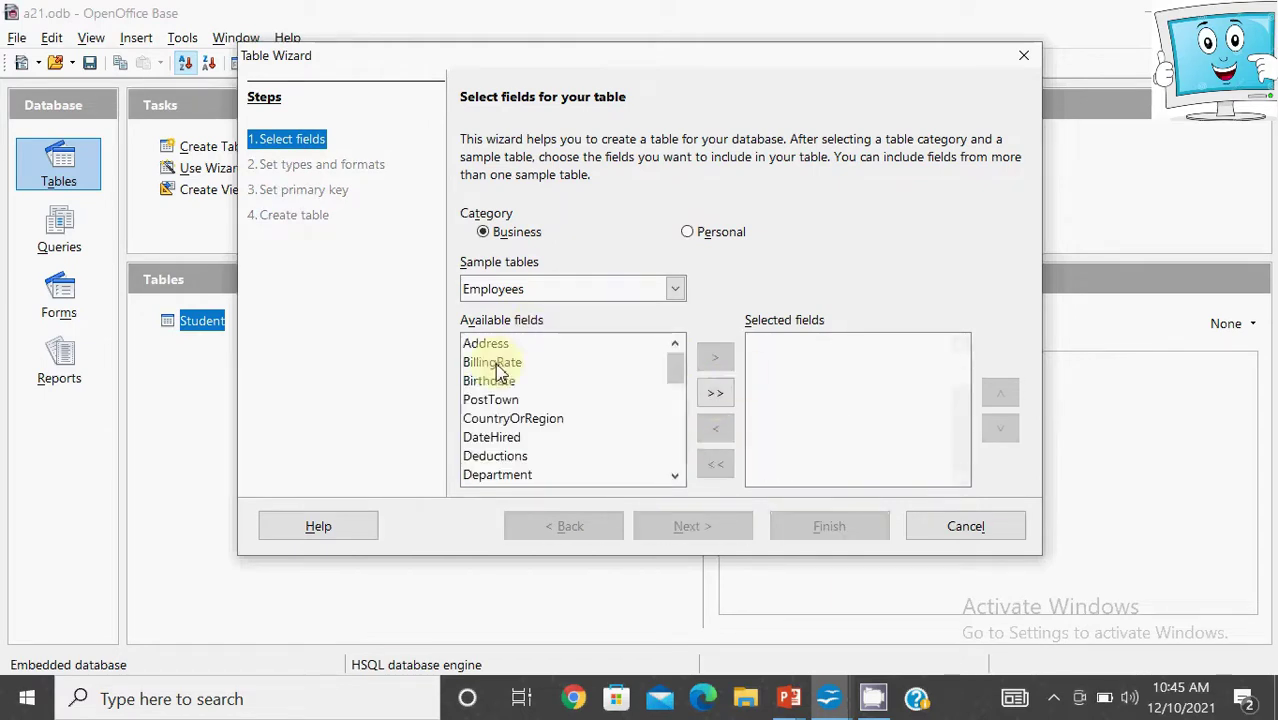
Step: Add the Address, EmployeeID, MobileNumber and Birthdate fields of the Employees sample table to the selected fields
drag(672, 375, 676, 391)
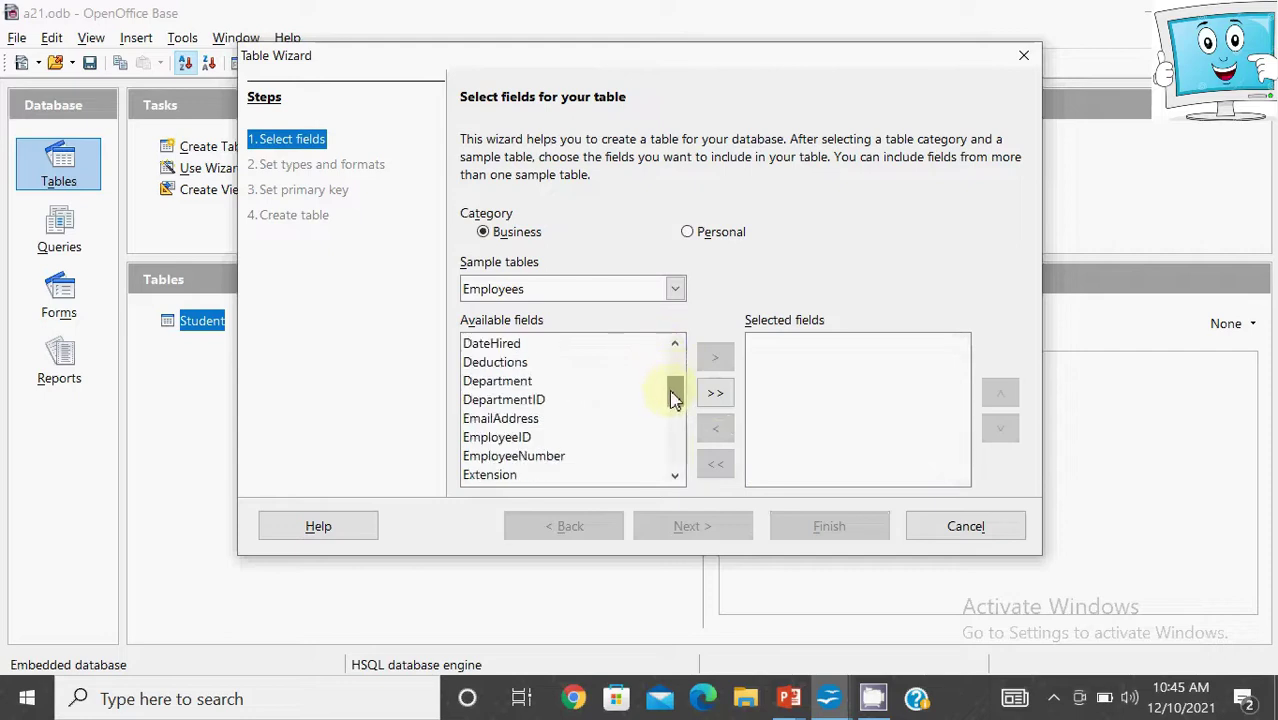
click(500, 438)
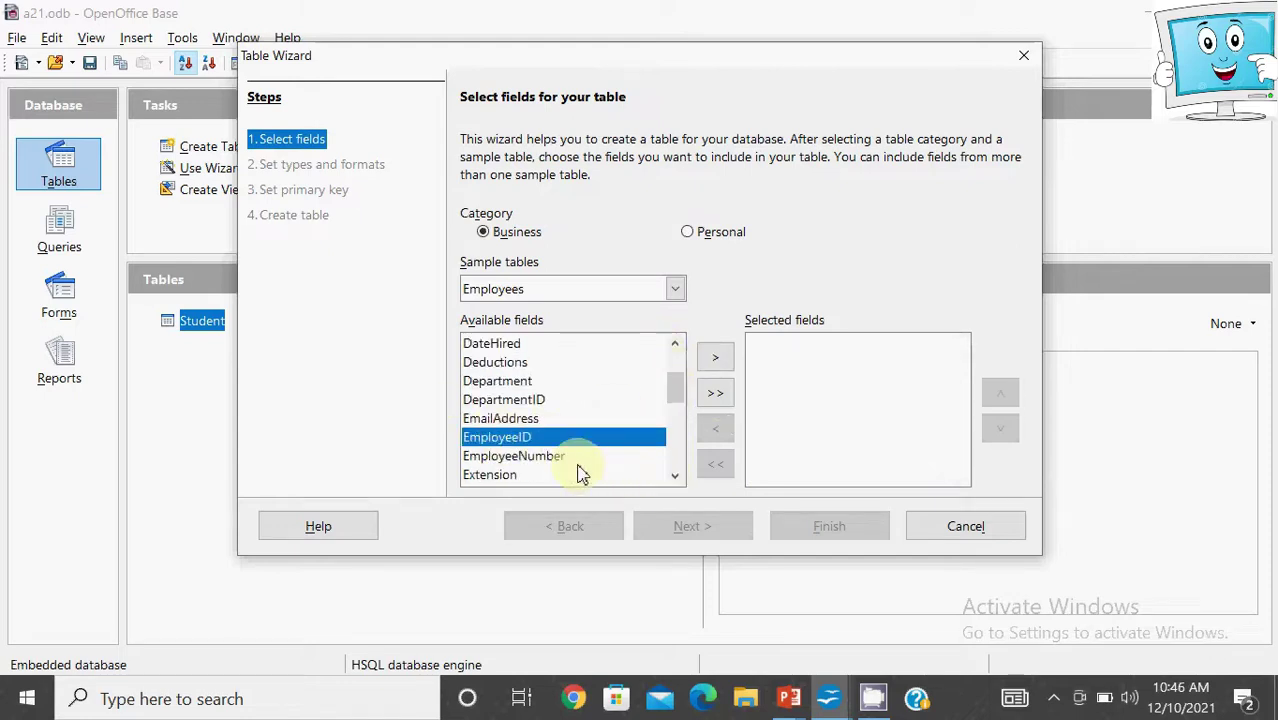
drag(676, 400, 676, 362)
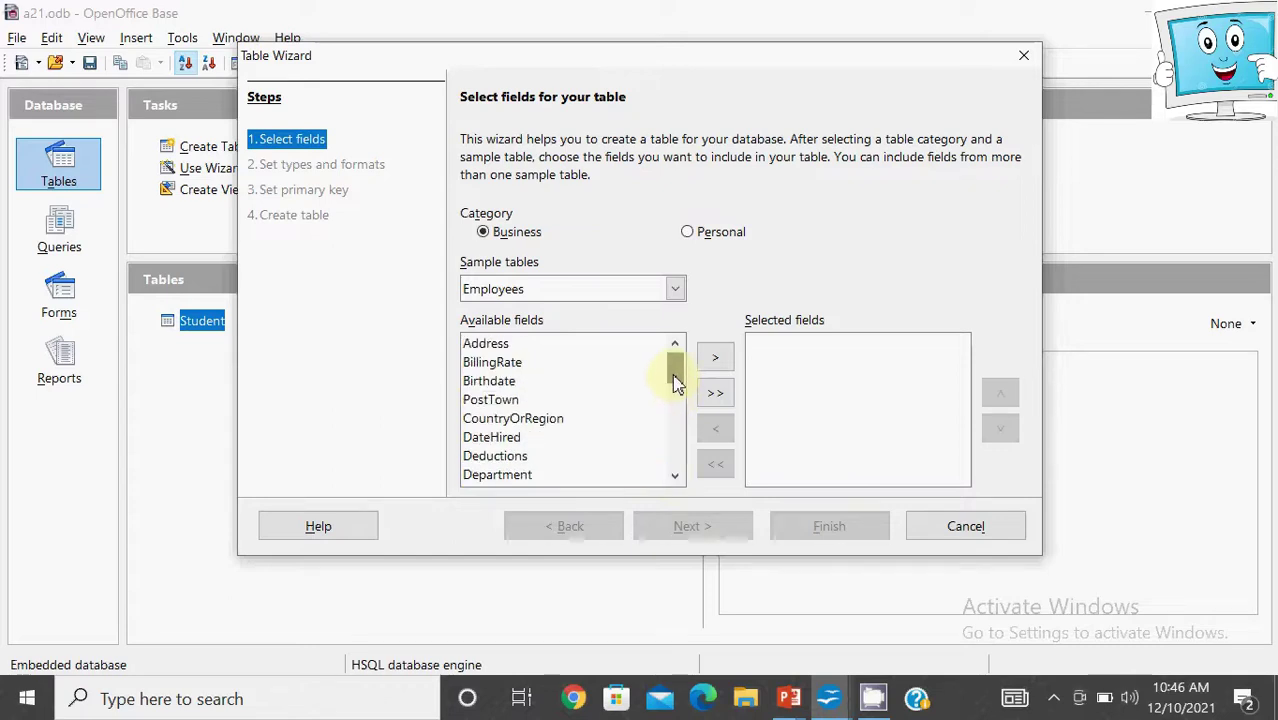
drag(676, 368, 679, 423)
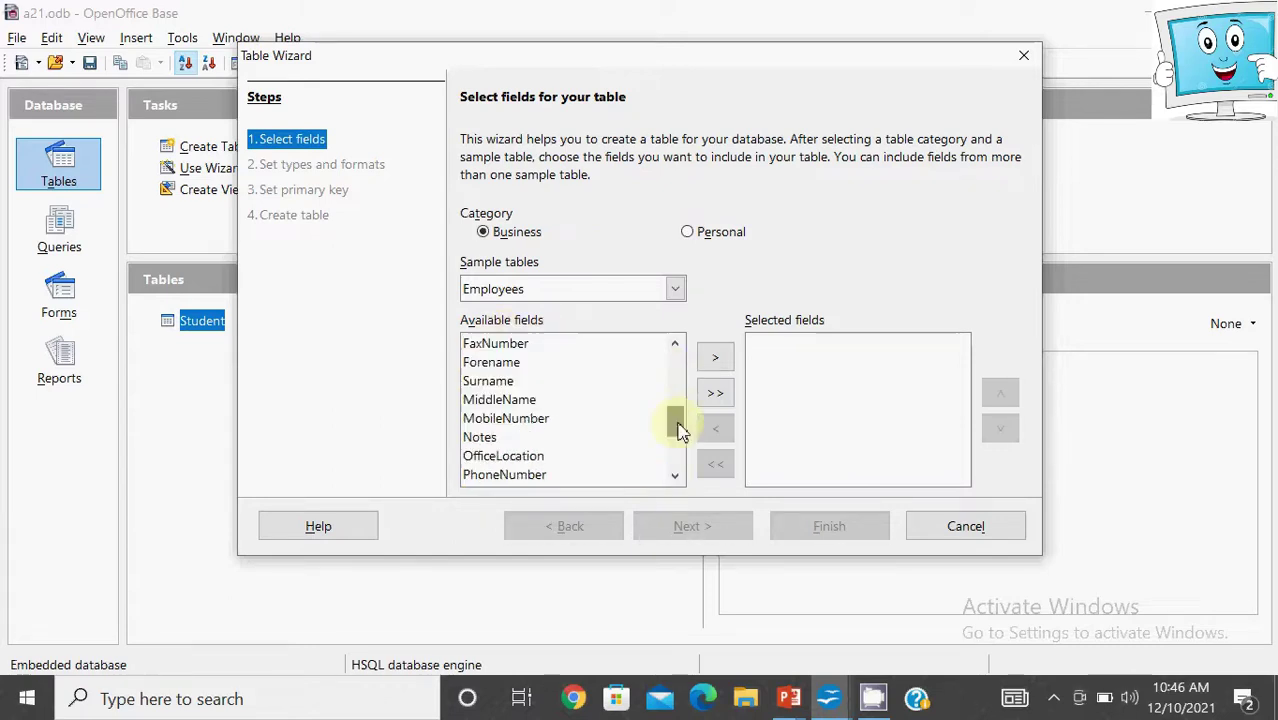
click(508, 418)
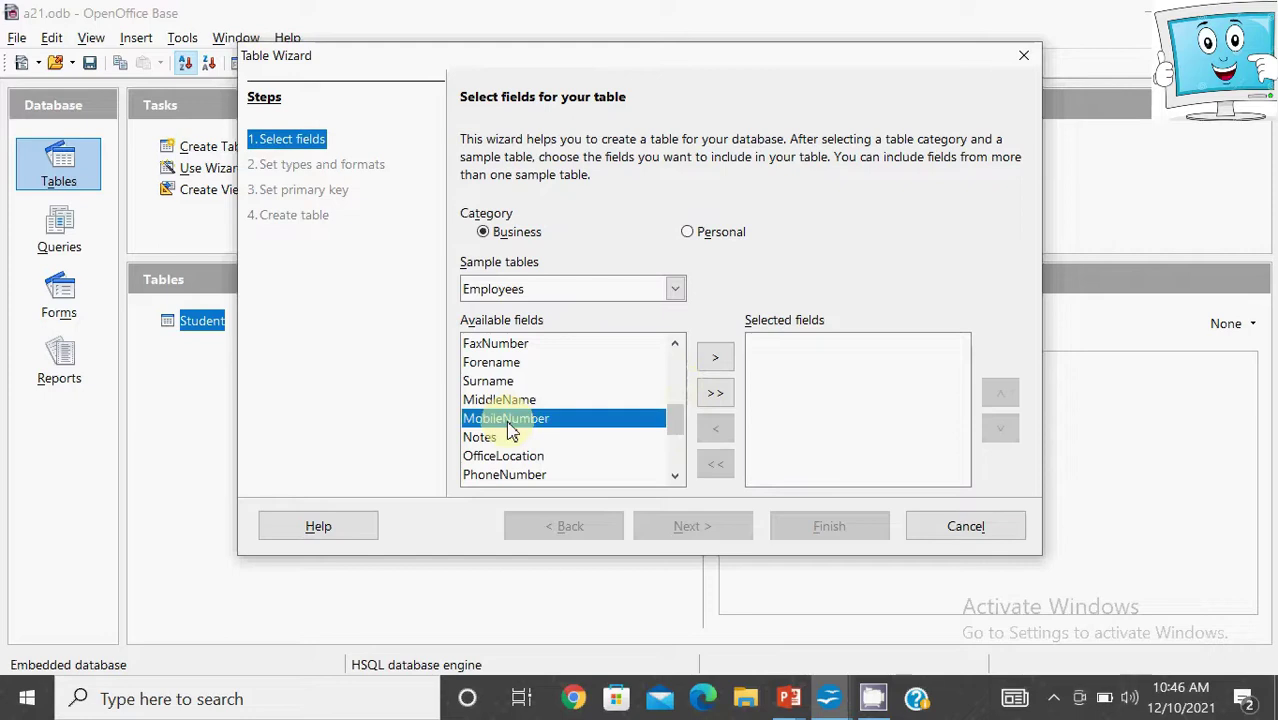
click(716, 362)
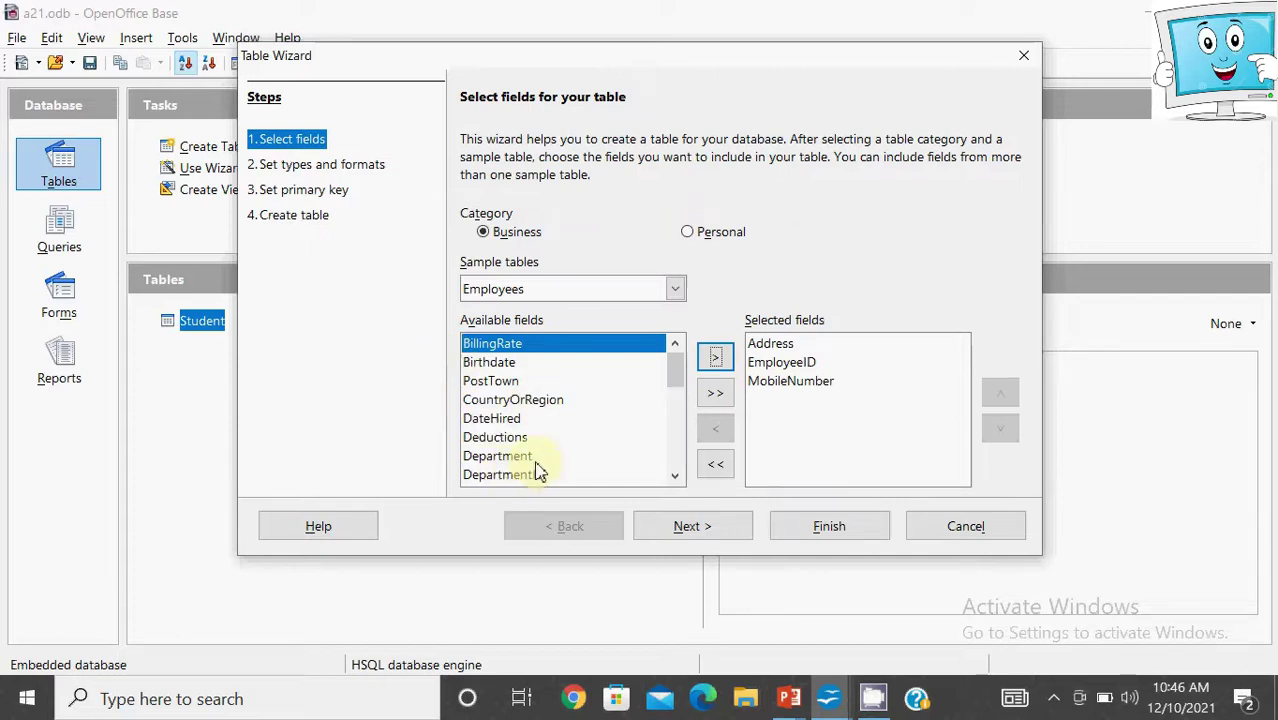
click(500, 363)
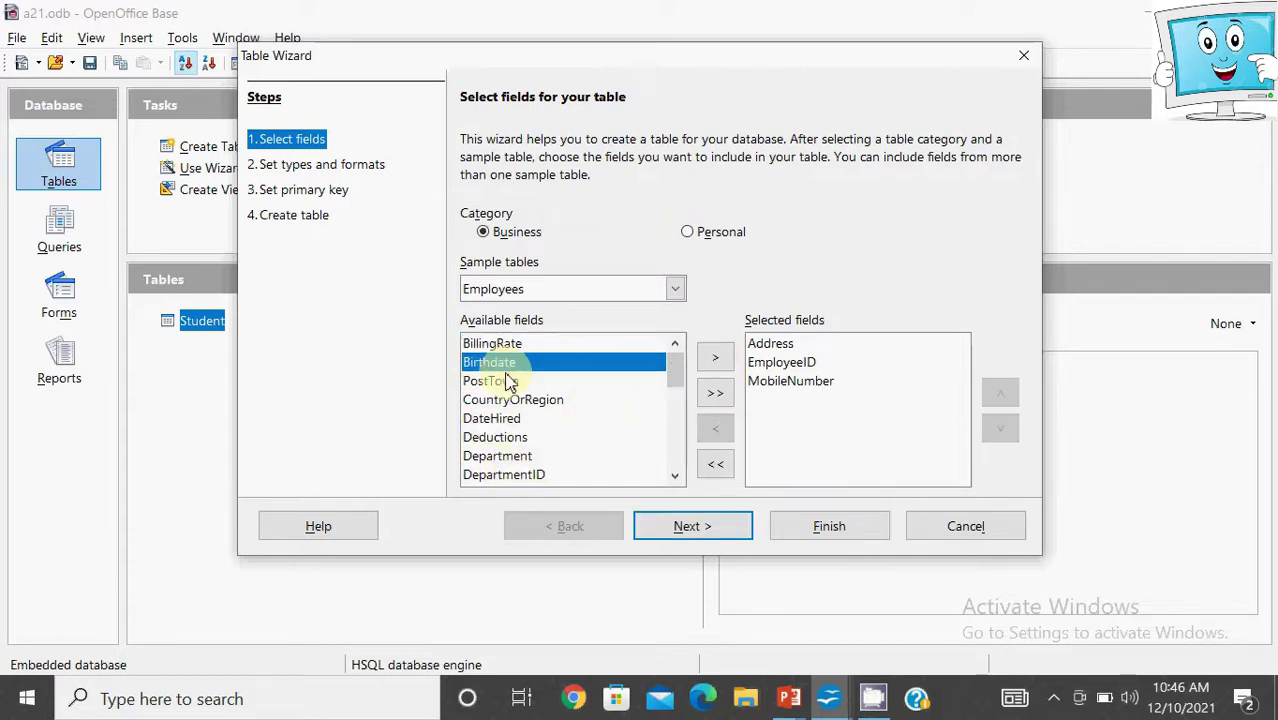
click(709, 365)
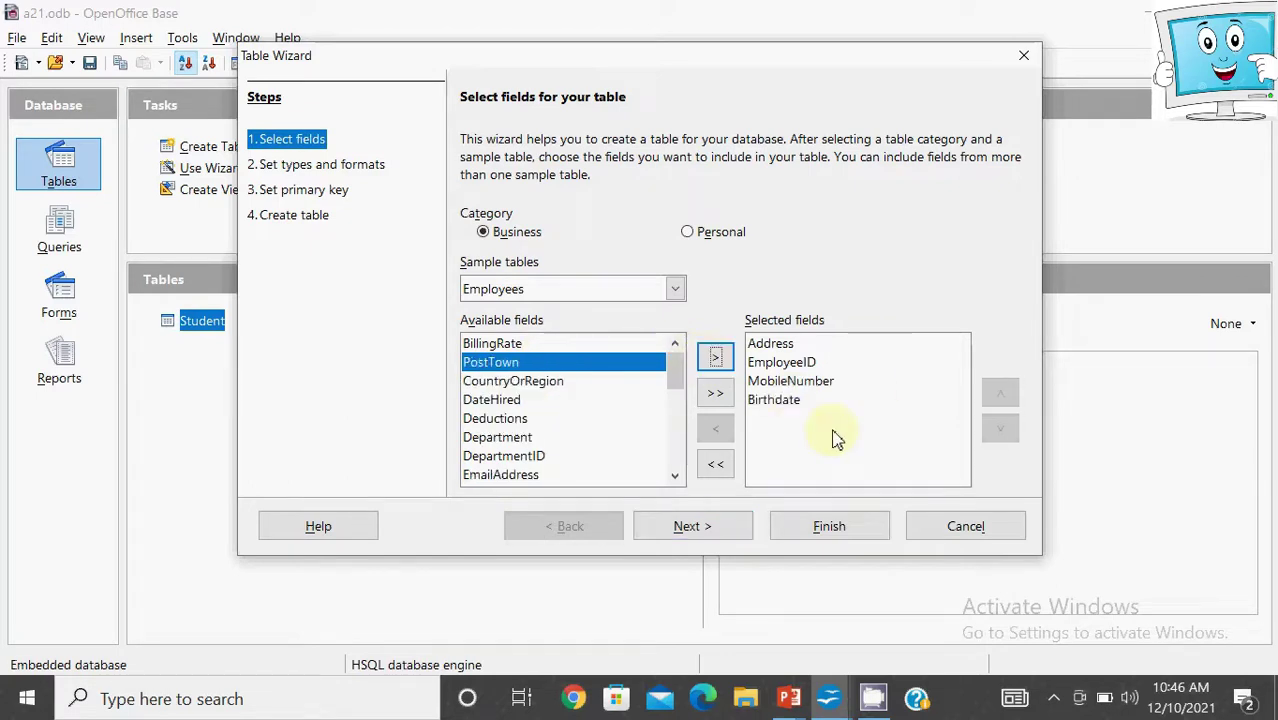
Step: Remove the MobileNumber field from the selected fields
click(812, 404)
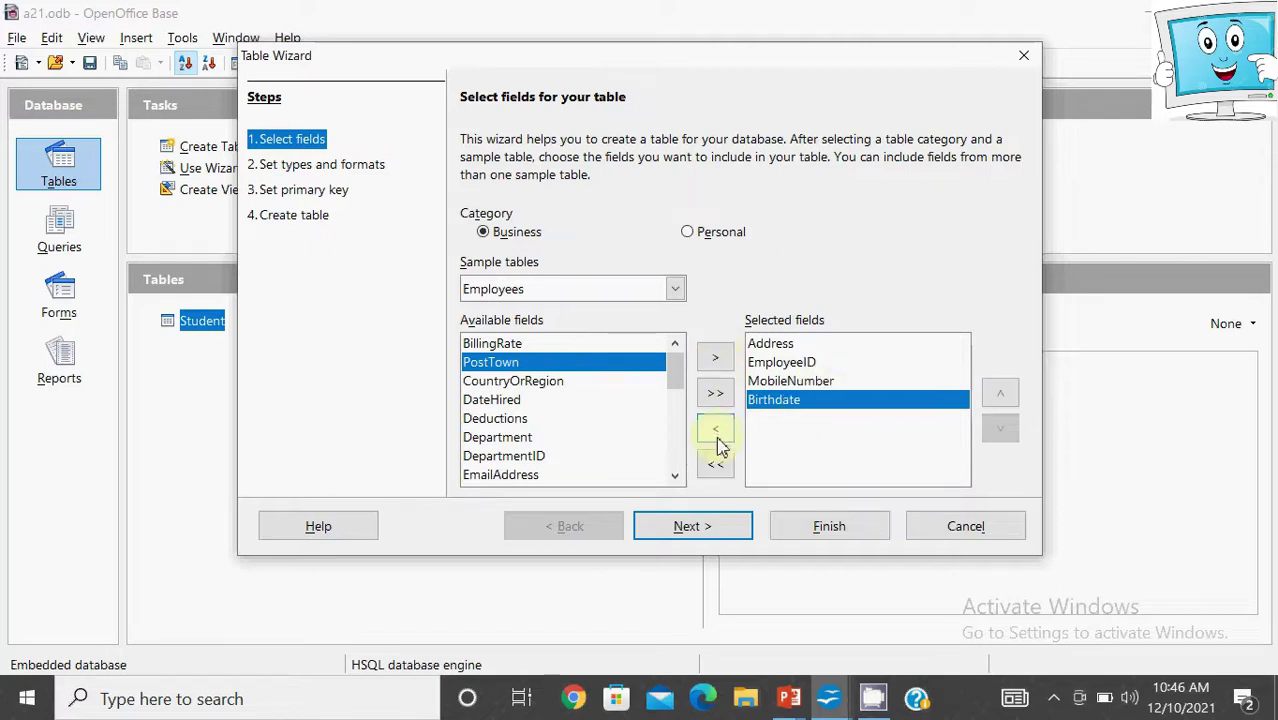
click(819, 381)
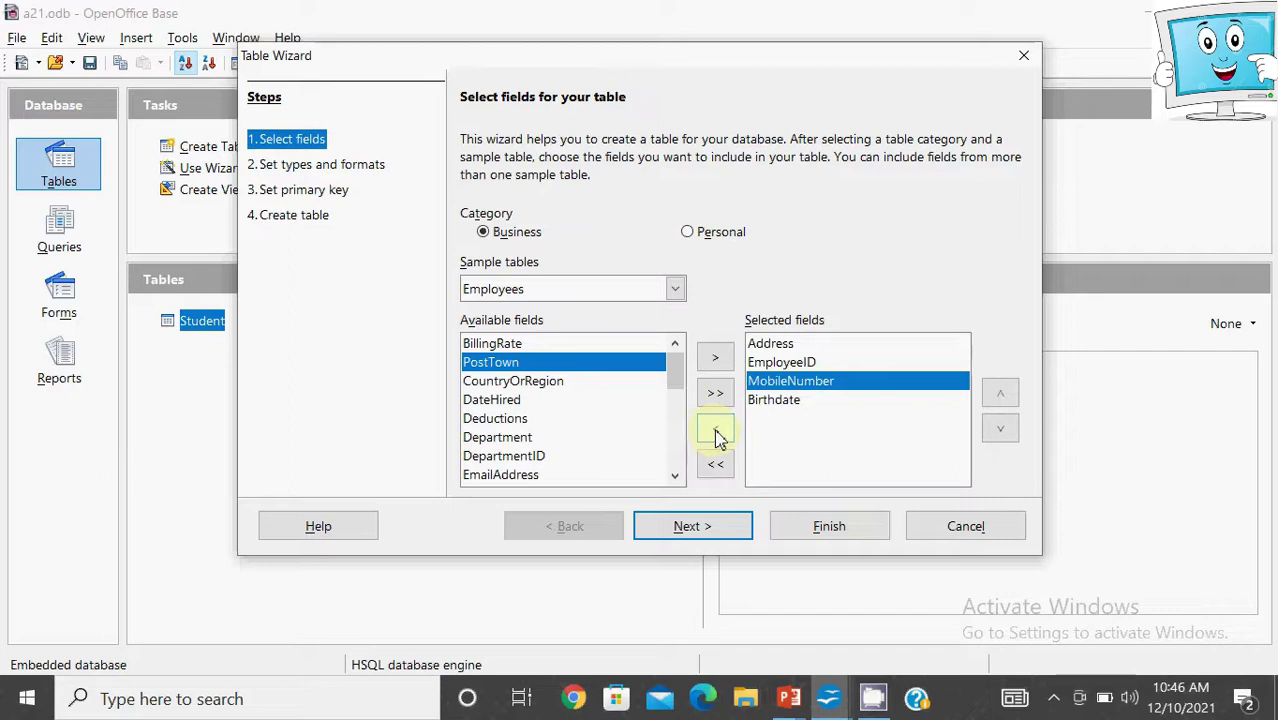
click(608, 420)
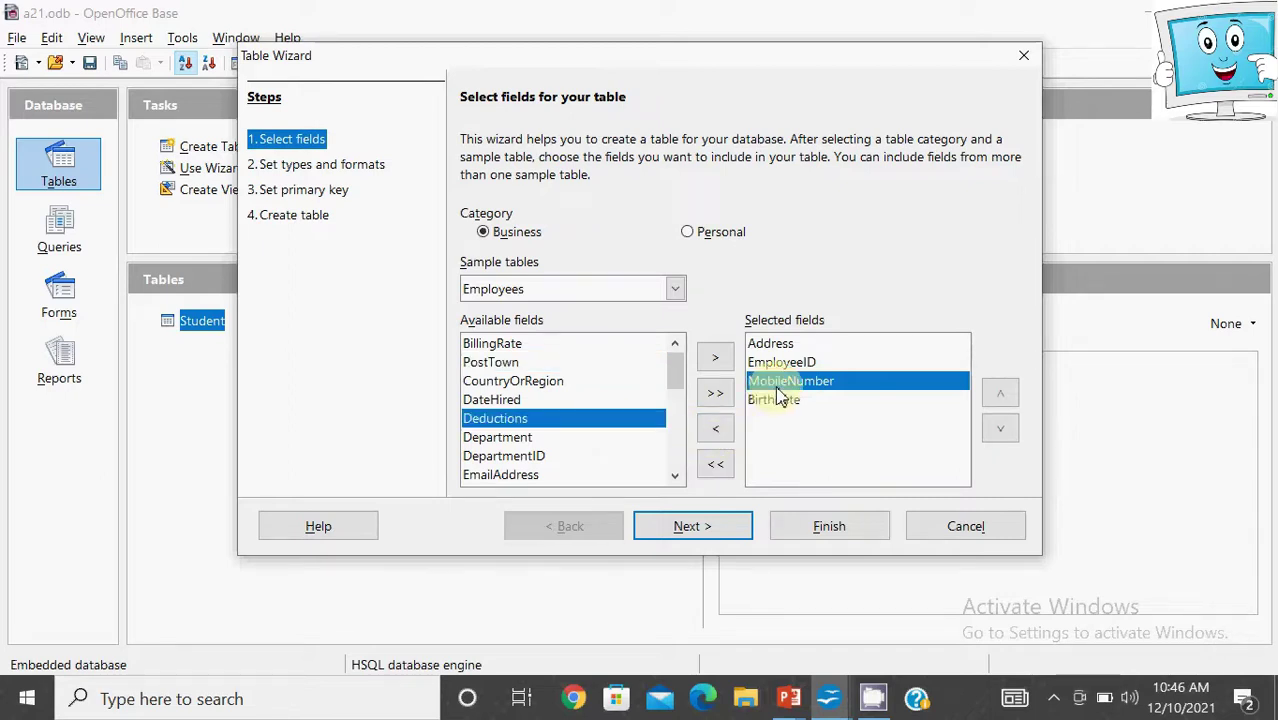
click(717, 434)
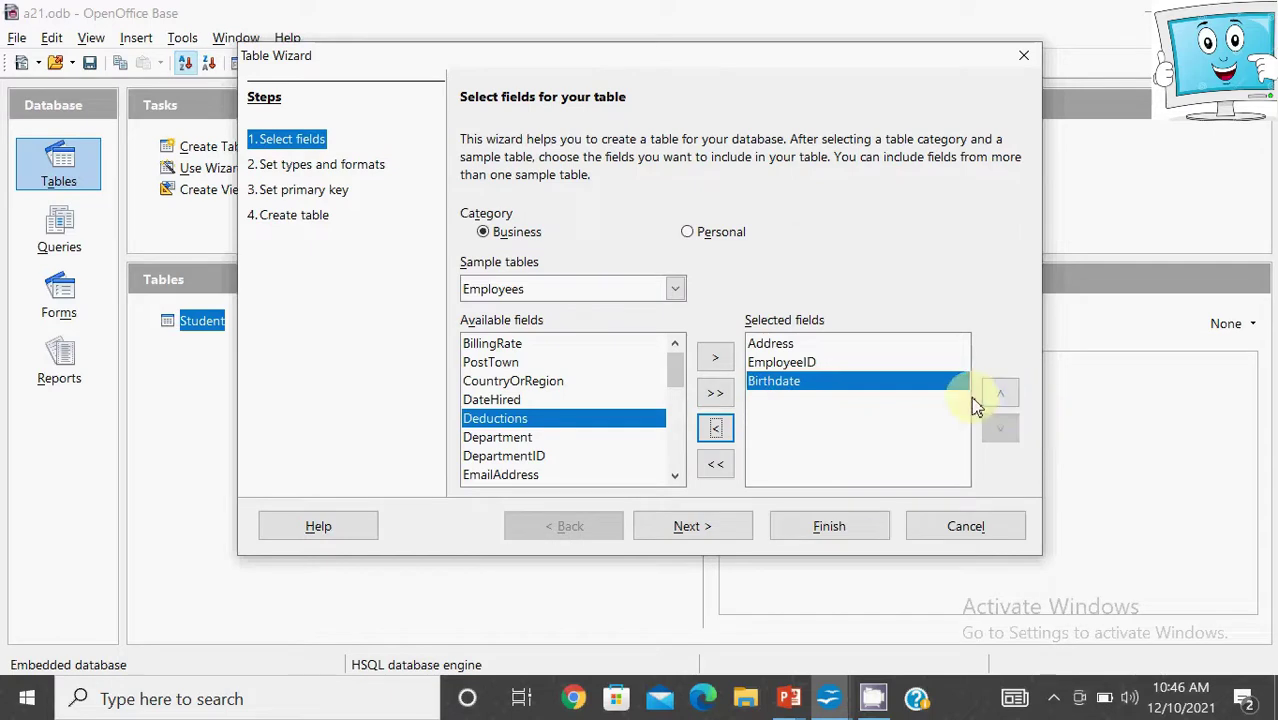
Step: Reorder the selected fields so that EmployeeID comes before Address
click(812, 362)
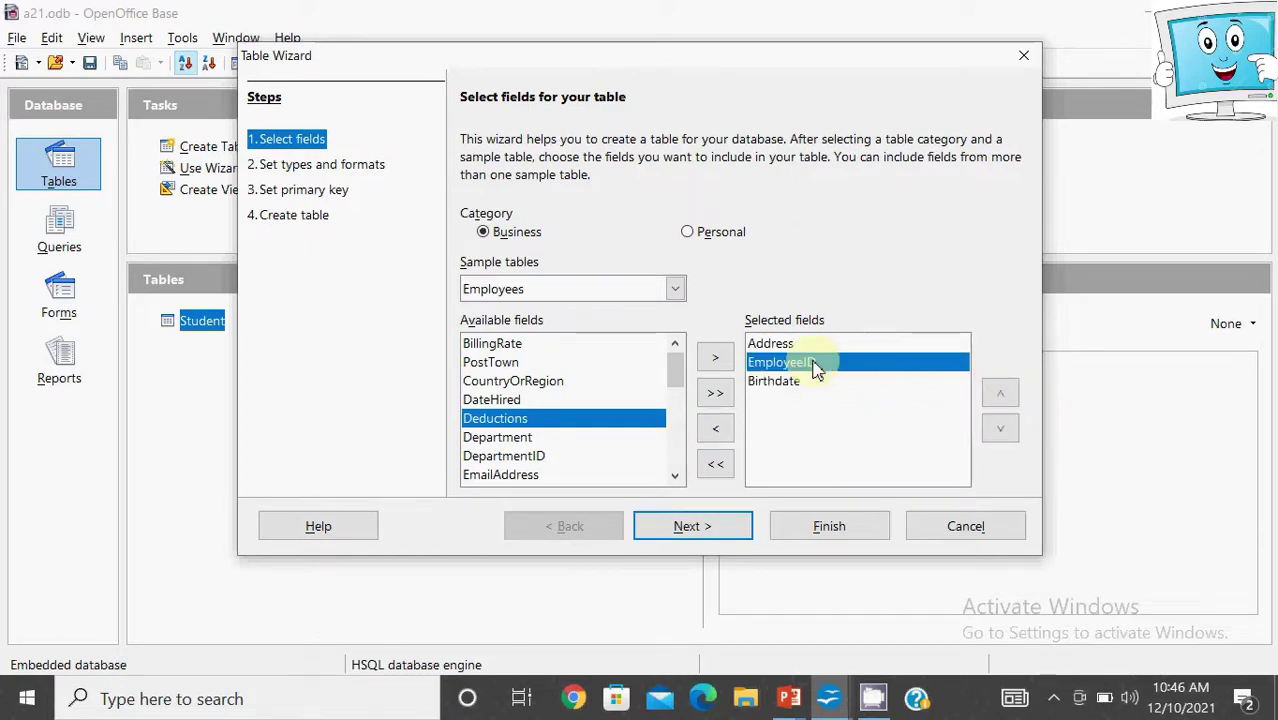
click(996, 396)
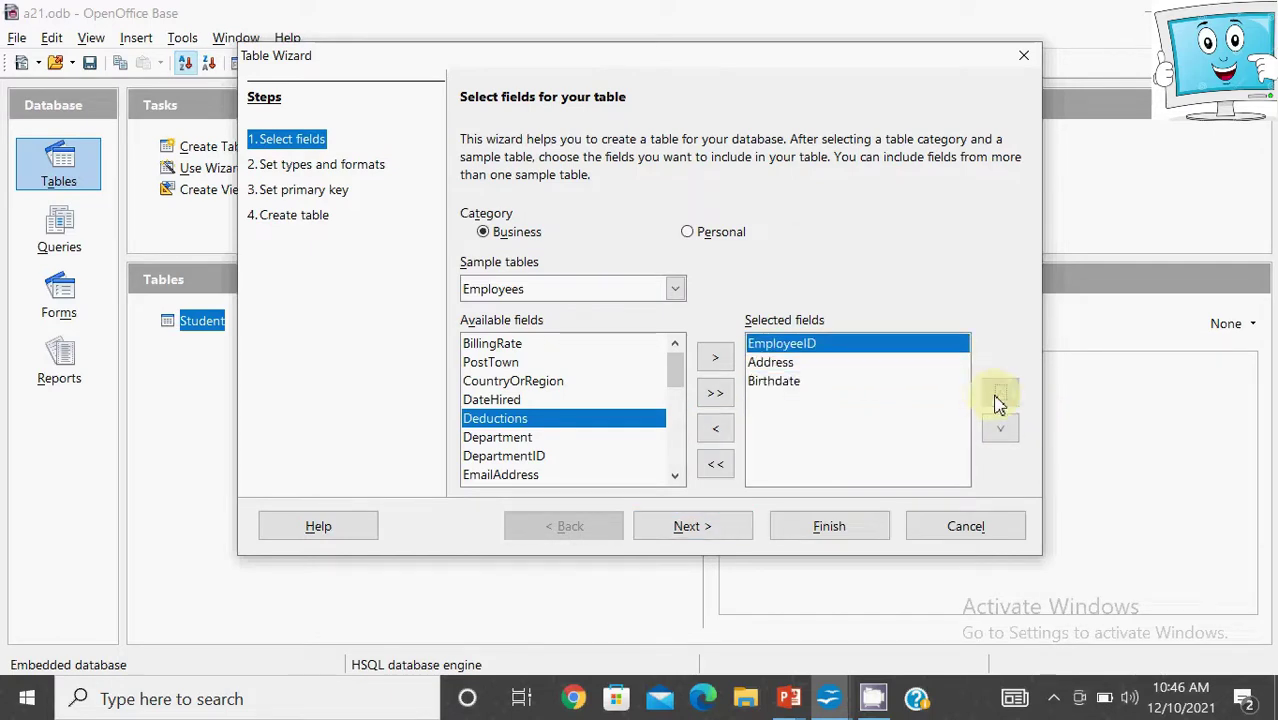
click(792, 388)
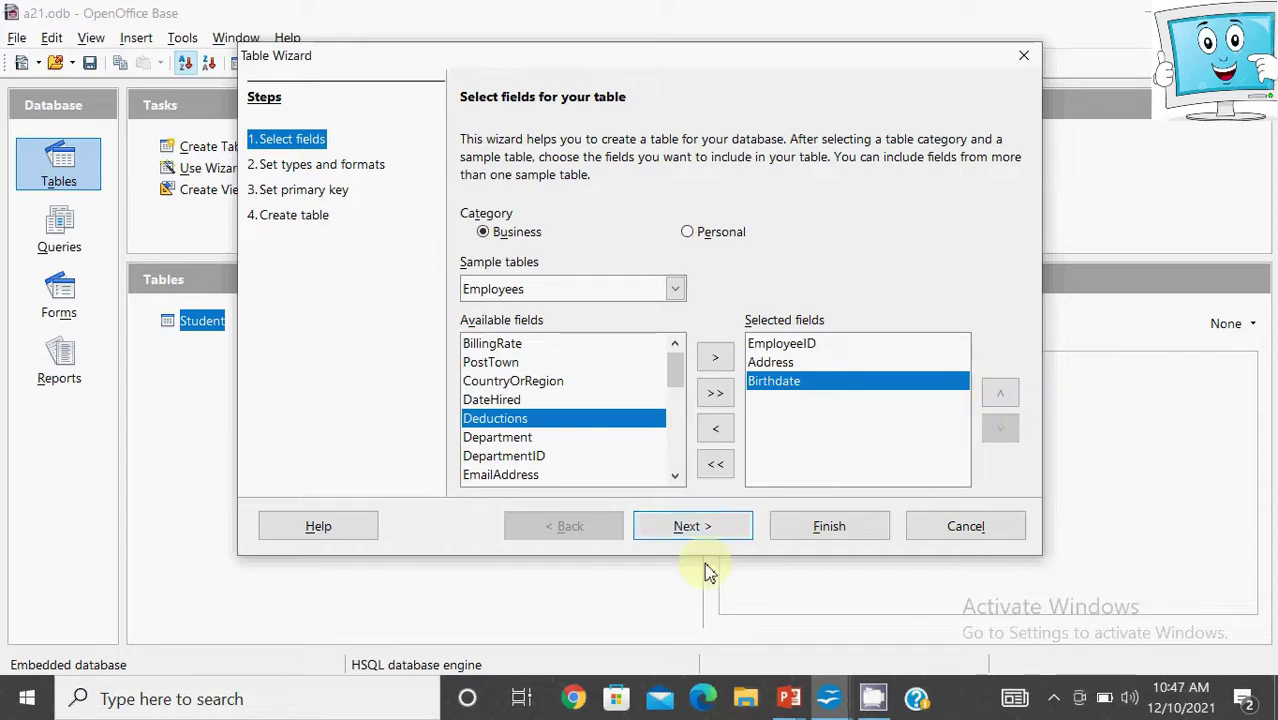
Step: Proceed to the field types and formats, and look through the field types available for EmployeeID
click(710, 527)
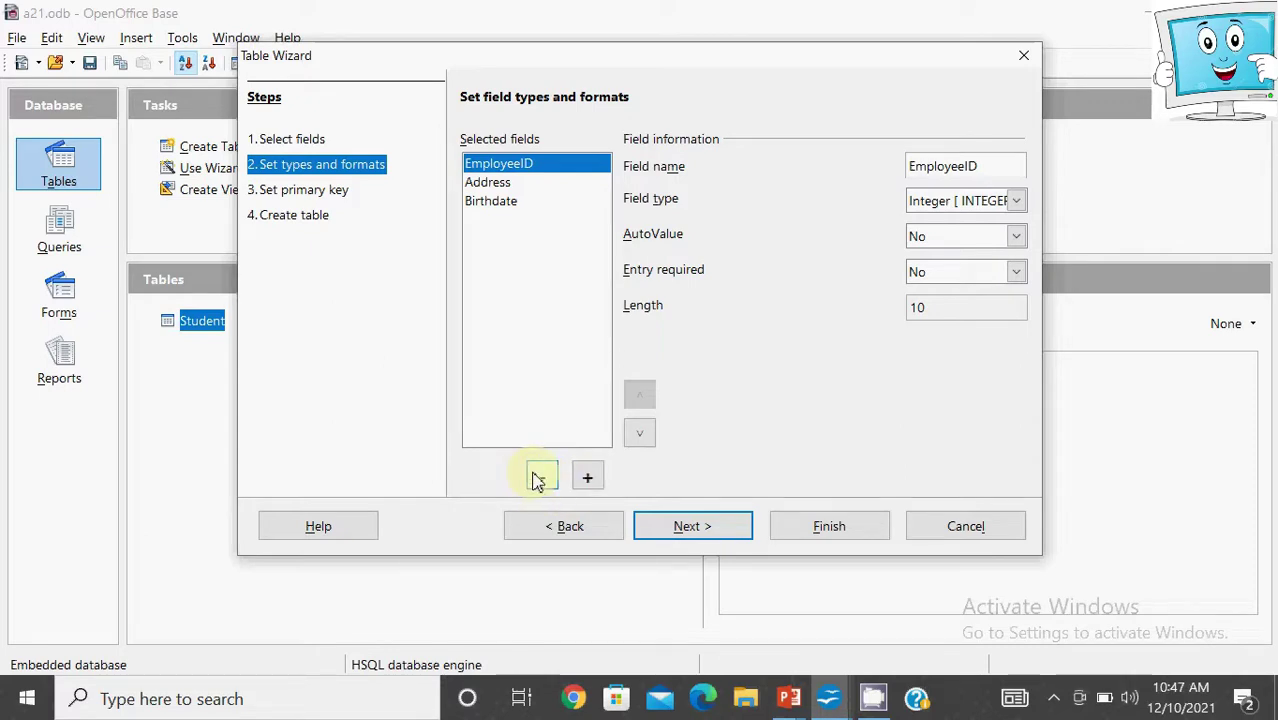
click(1017, 203)
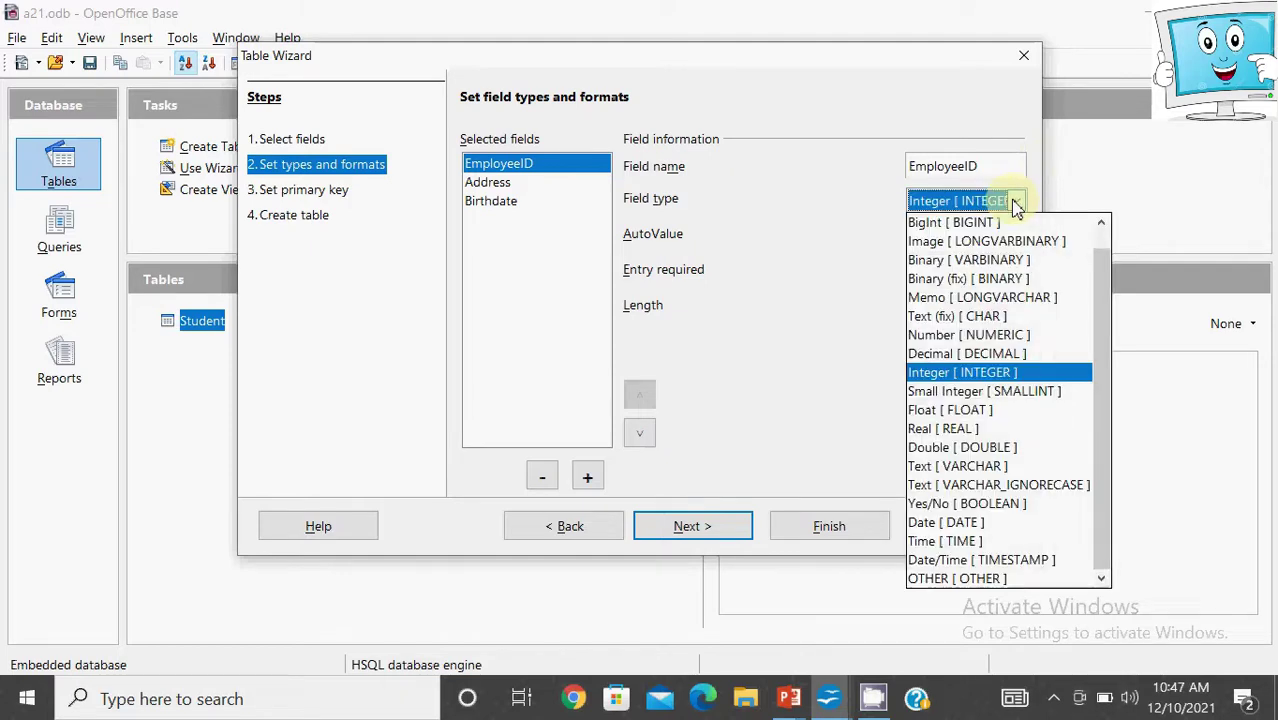
click(832, 255)
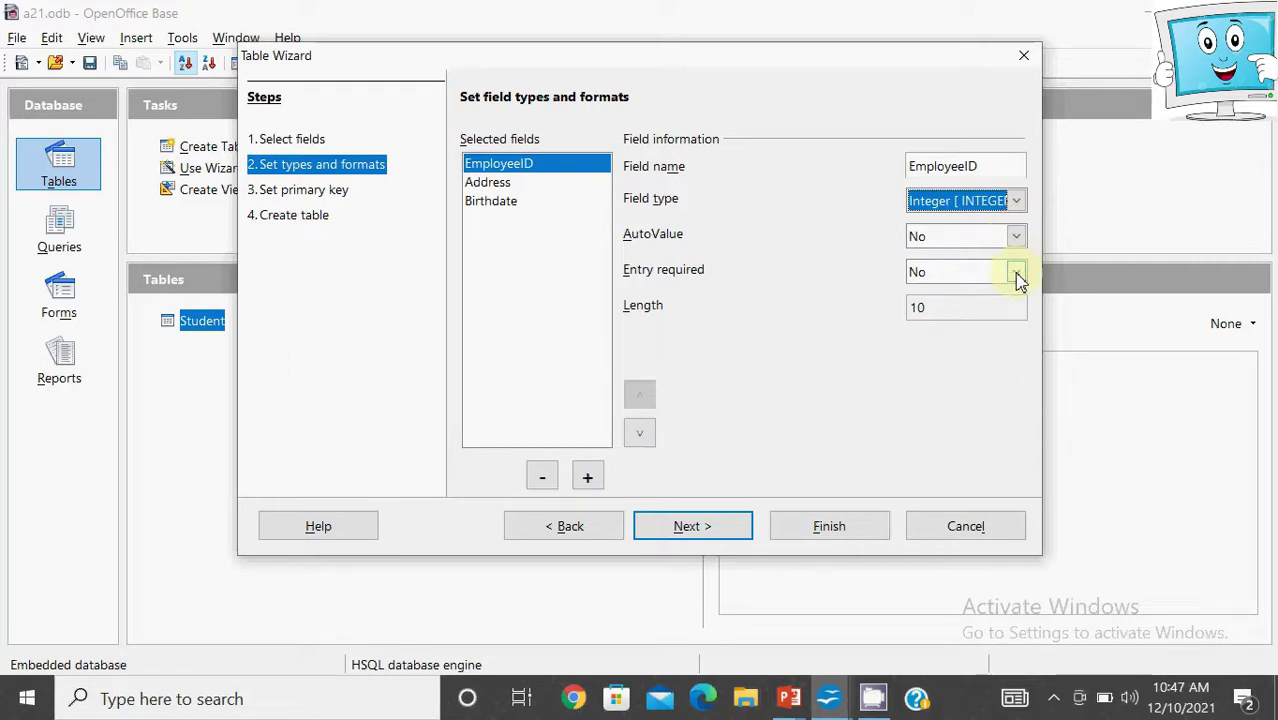
Step: Set Entry required for EmployeeID to Yes and back to No
click(1016, 276)
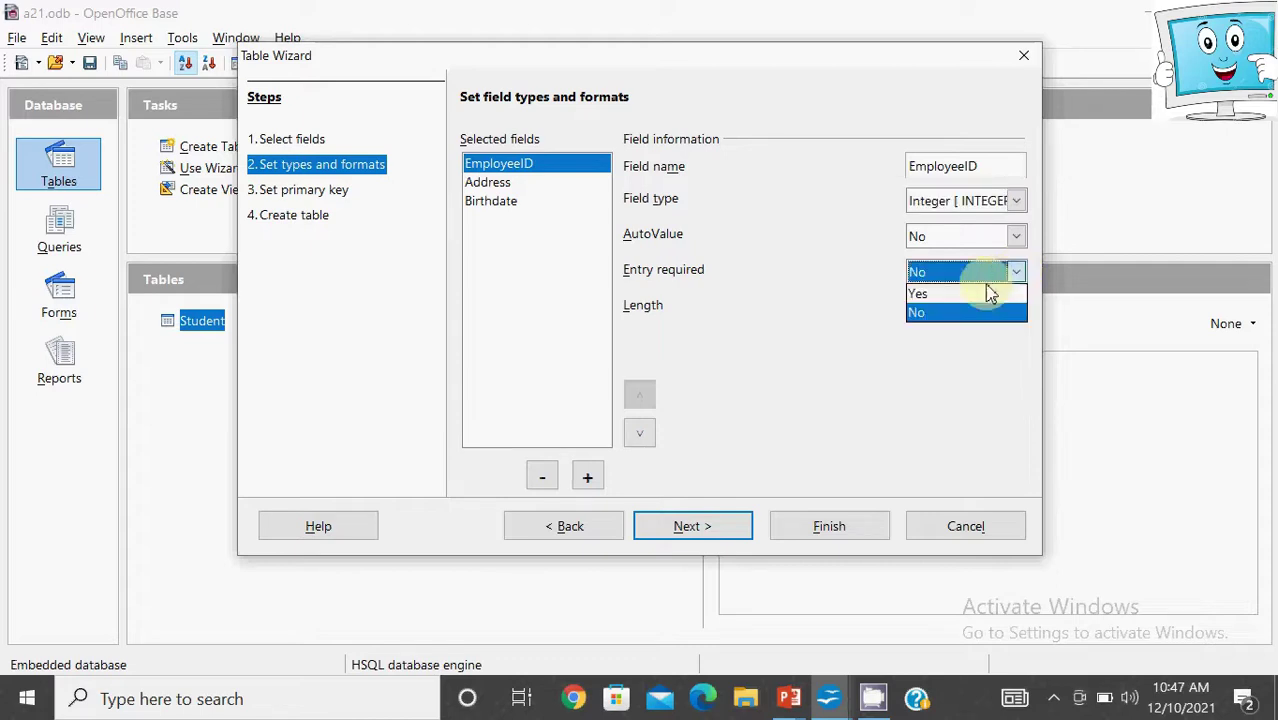
click(982, 290)
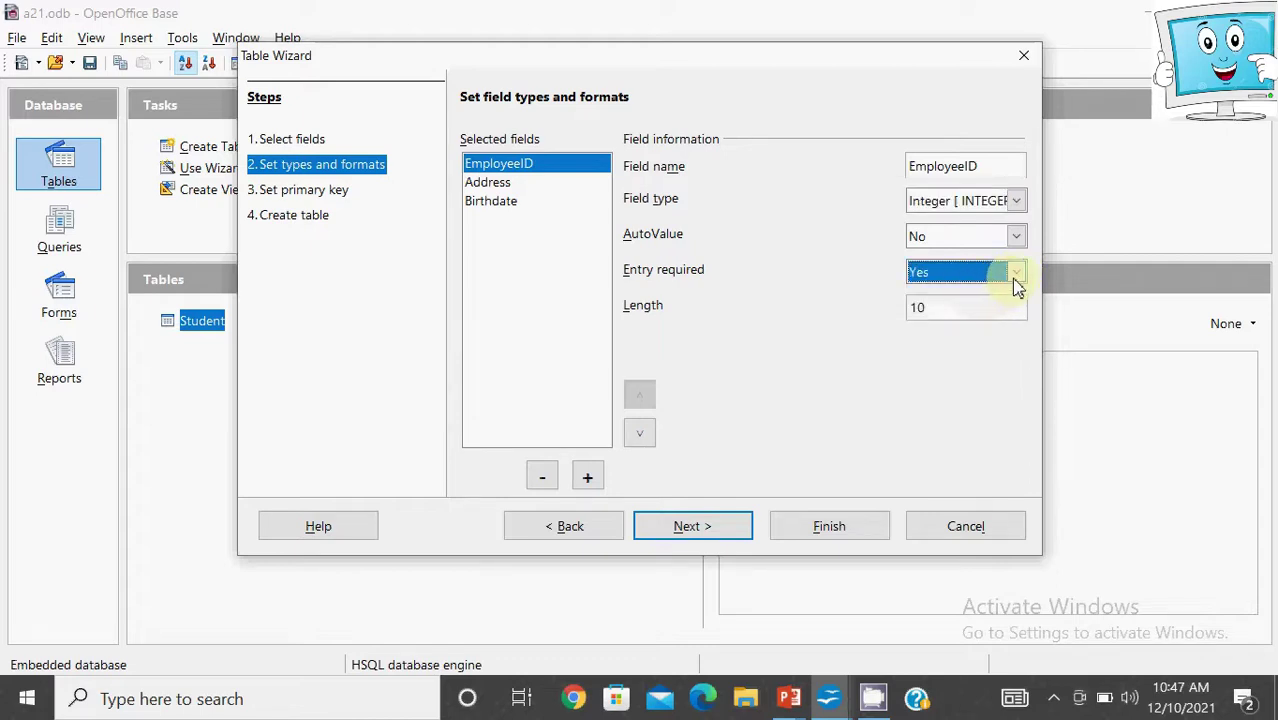
click(1016, 280)
click(1003, 316)
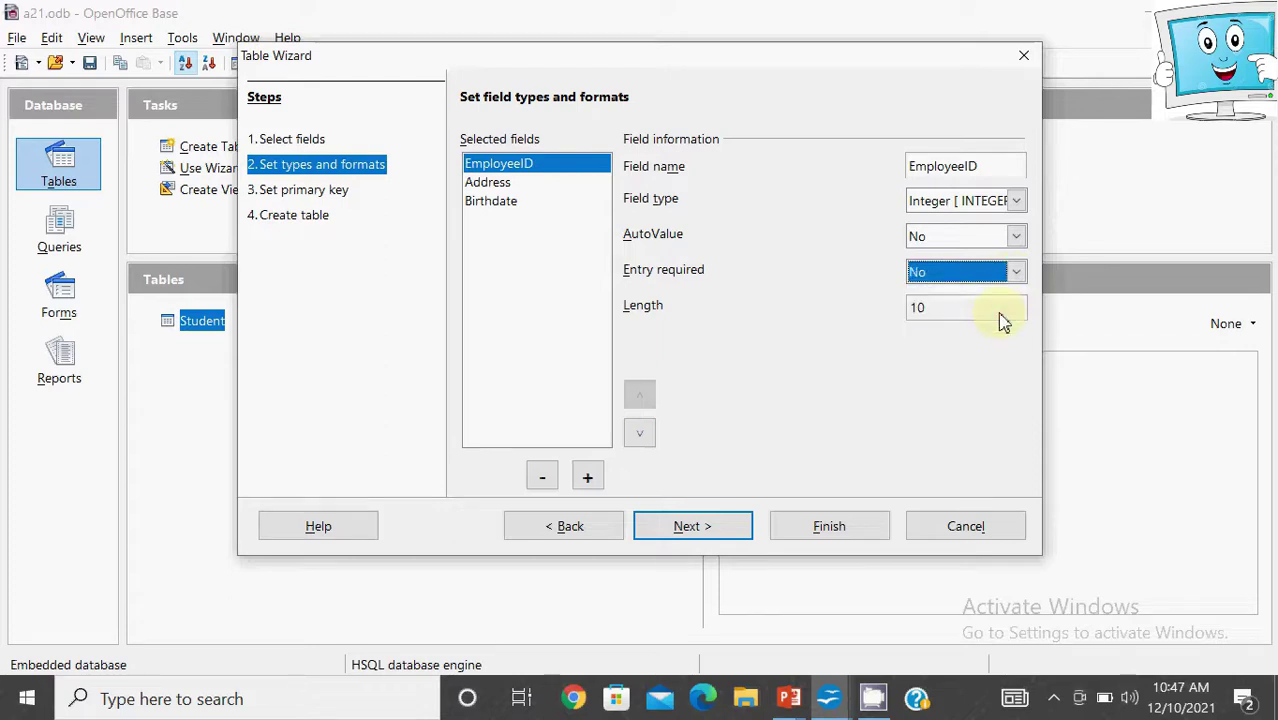
click(1001, 312)
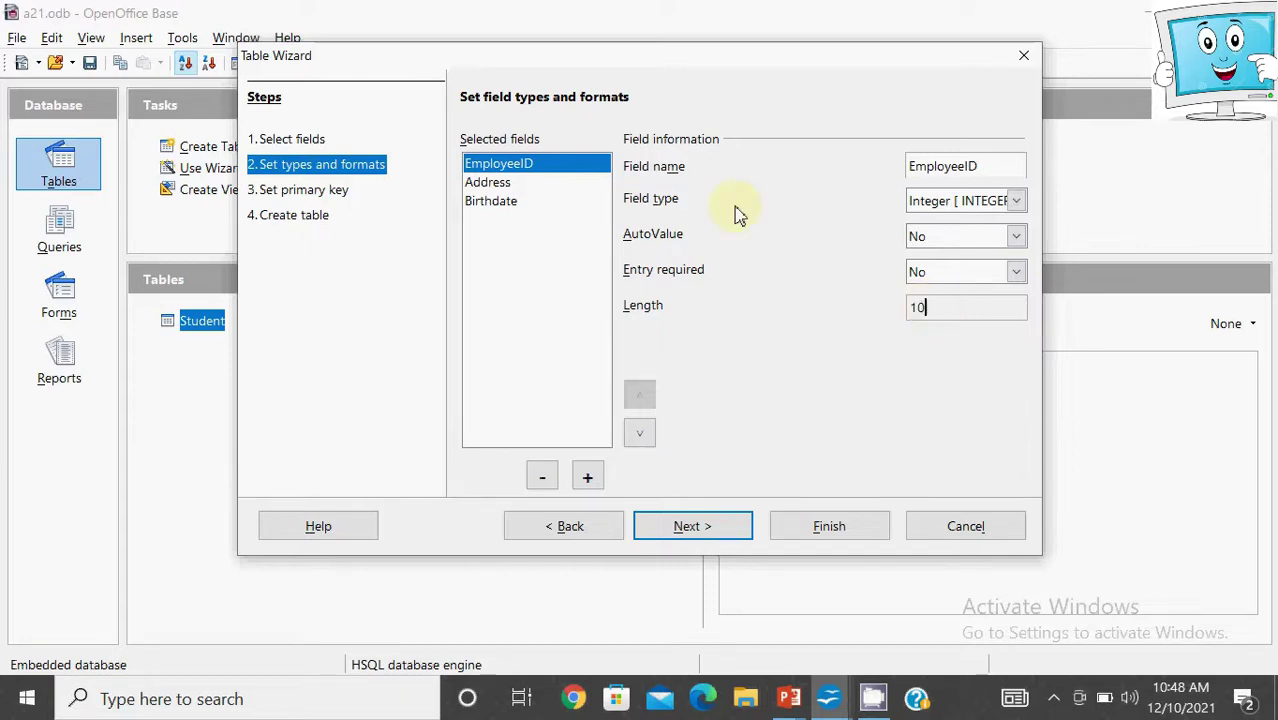
Step: Review the type, entry and length settings of the Address and Birthdate fields
click(512, 186)
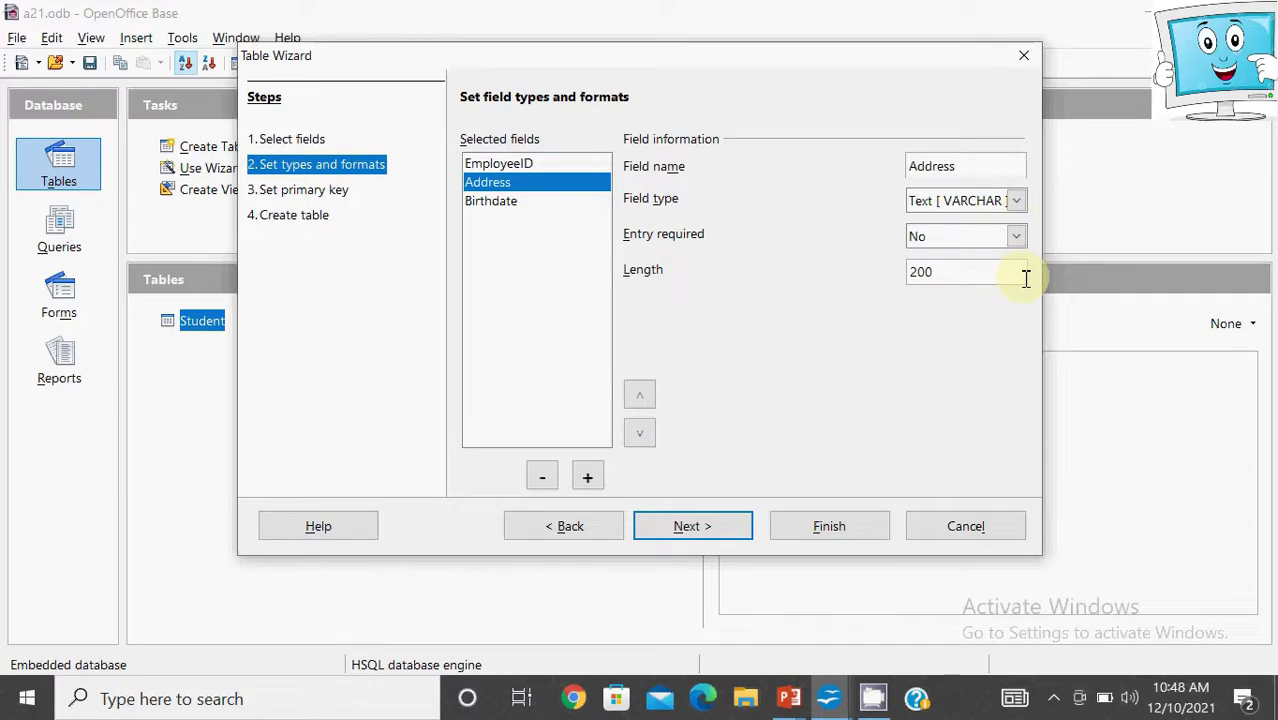
click(500, 203)
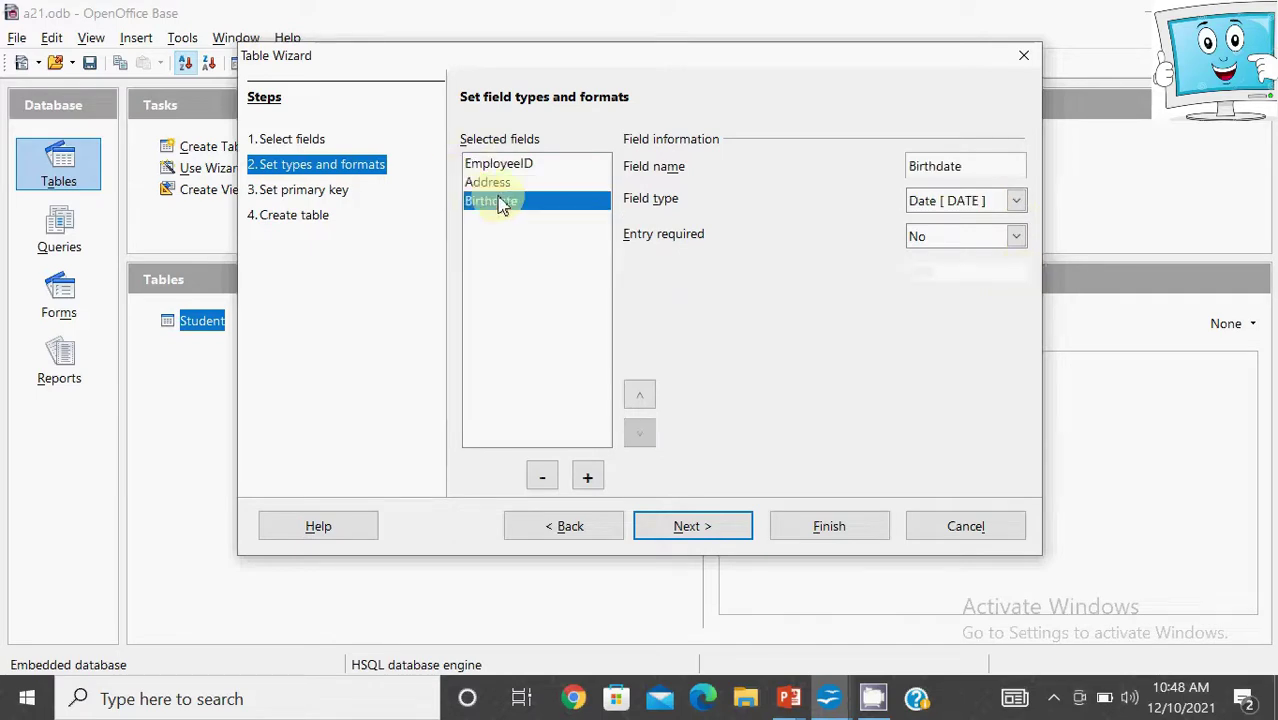
click(1013, 204)
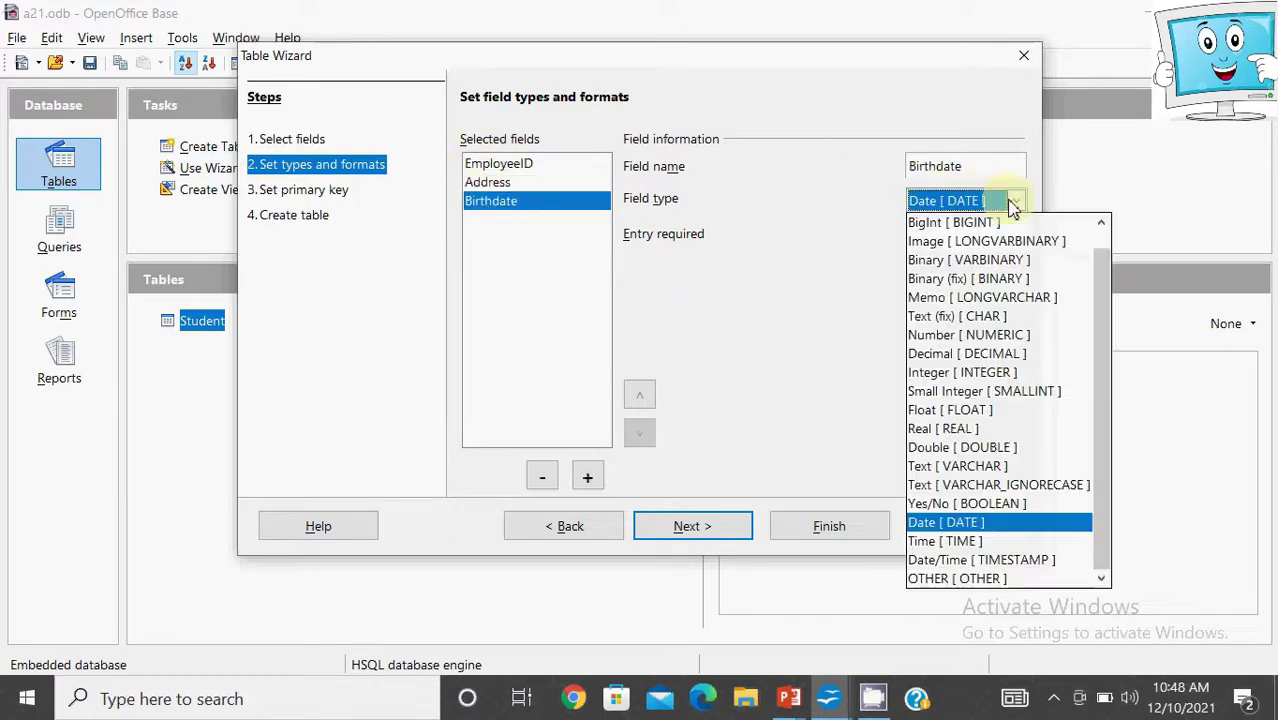
click(826, 228)
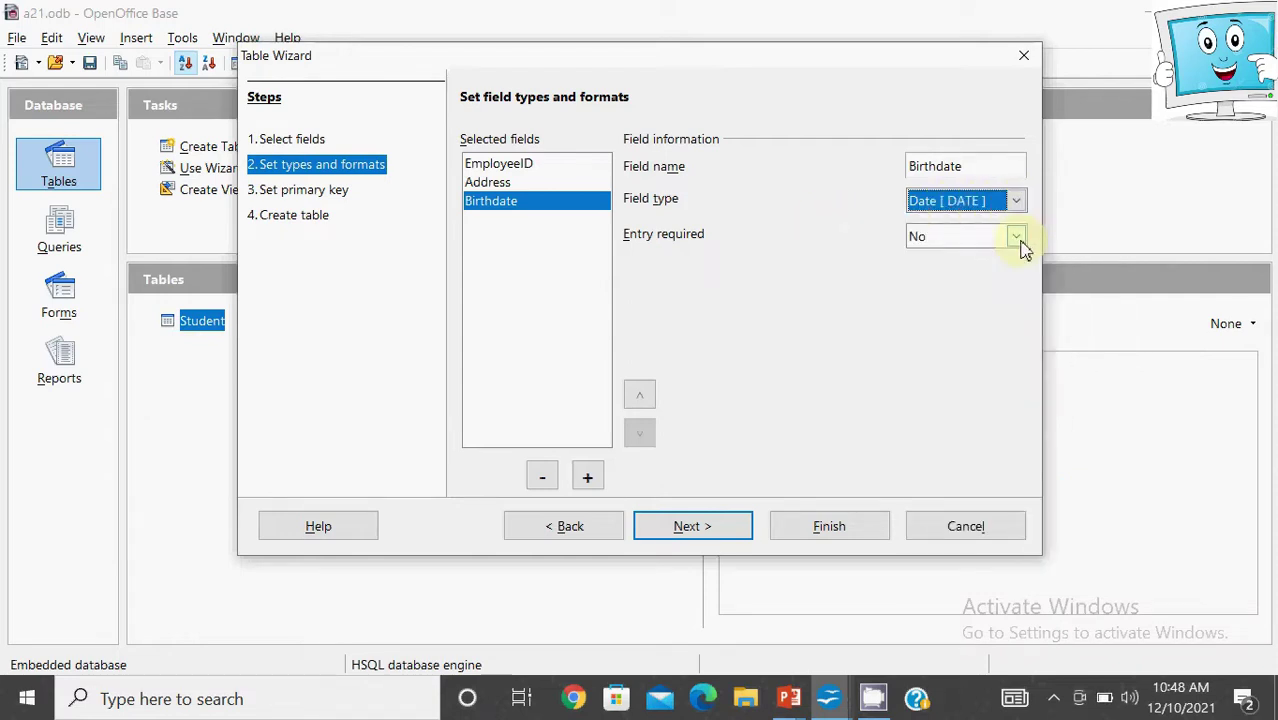
Step: Try adding an extra field called Name to the table, and remove it again
click(590, 479)
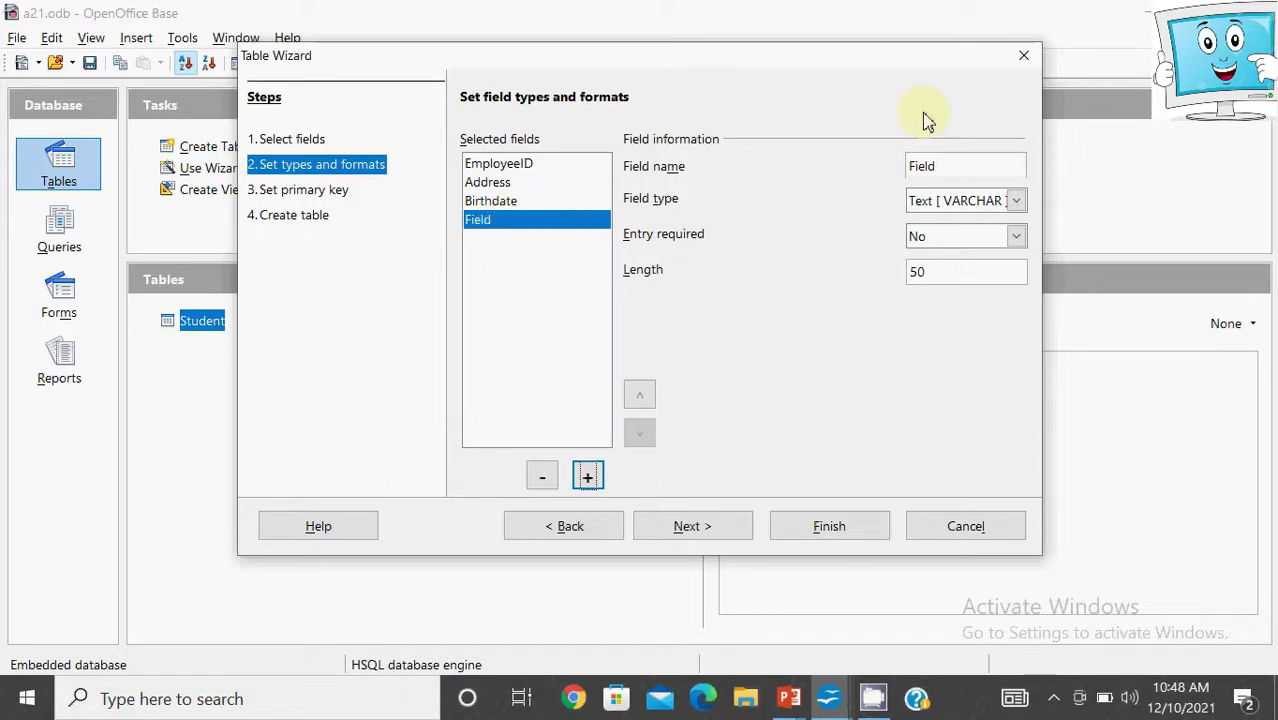
click(960, 166)
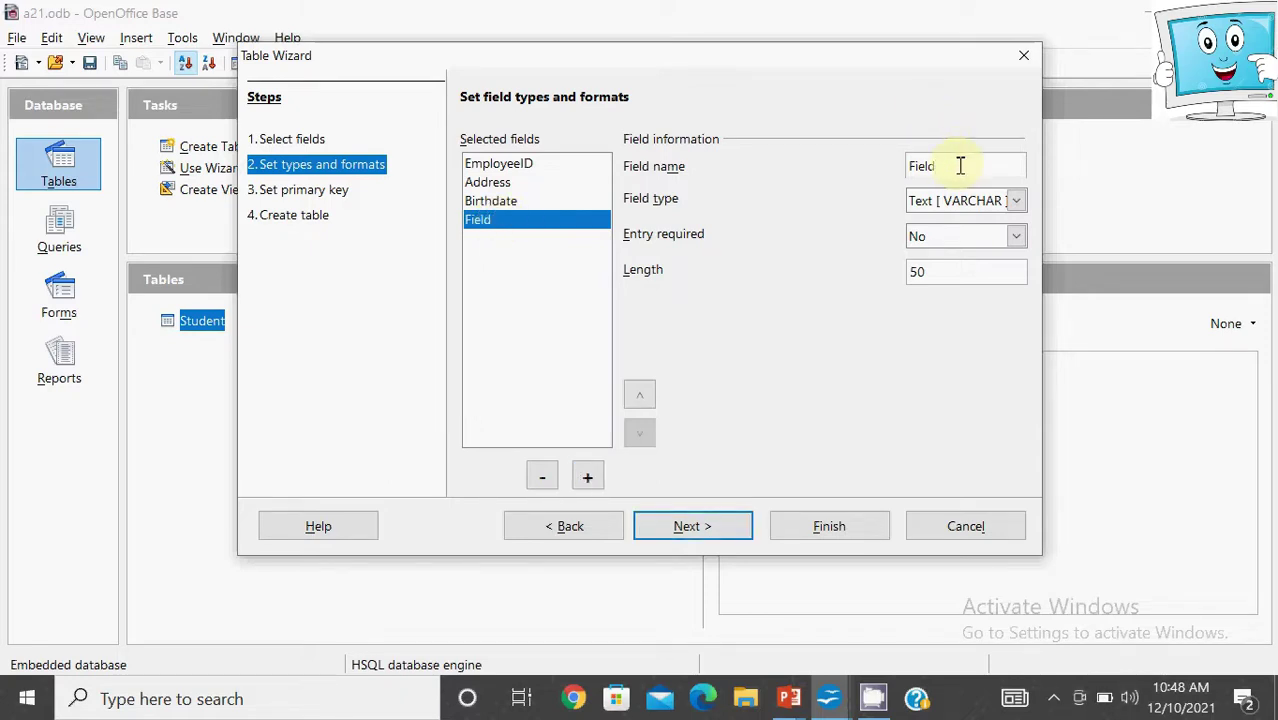
key(BackSpace)
key(BackSpace)
text(Name)
click(542, 478)
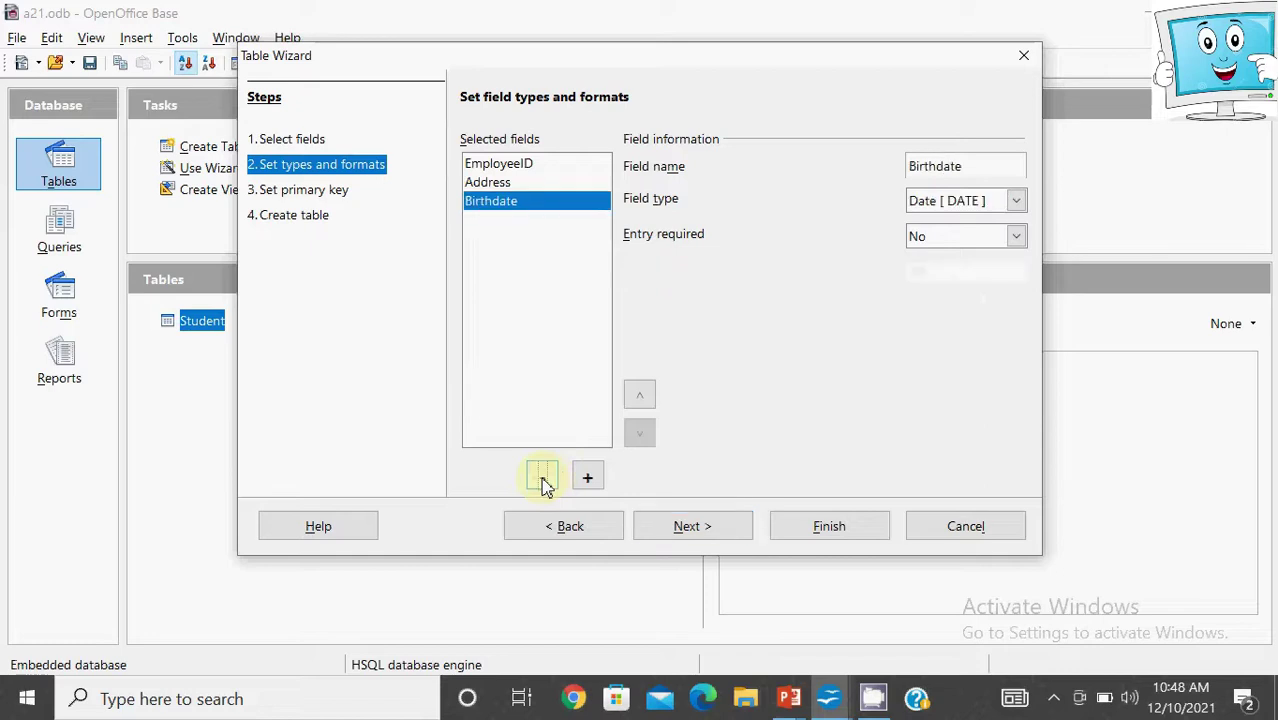
Step: Add a new field after Birthdate and name it Name
click(587, 478)
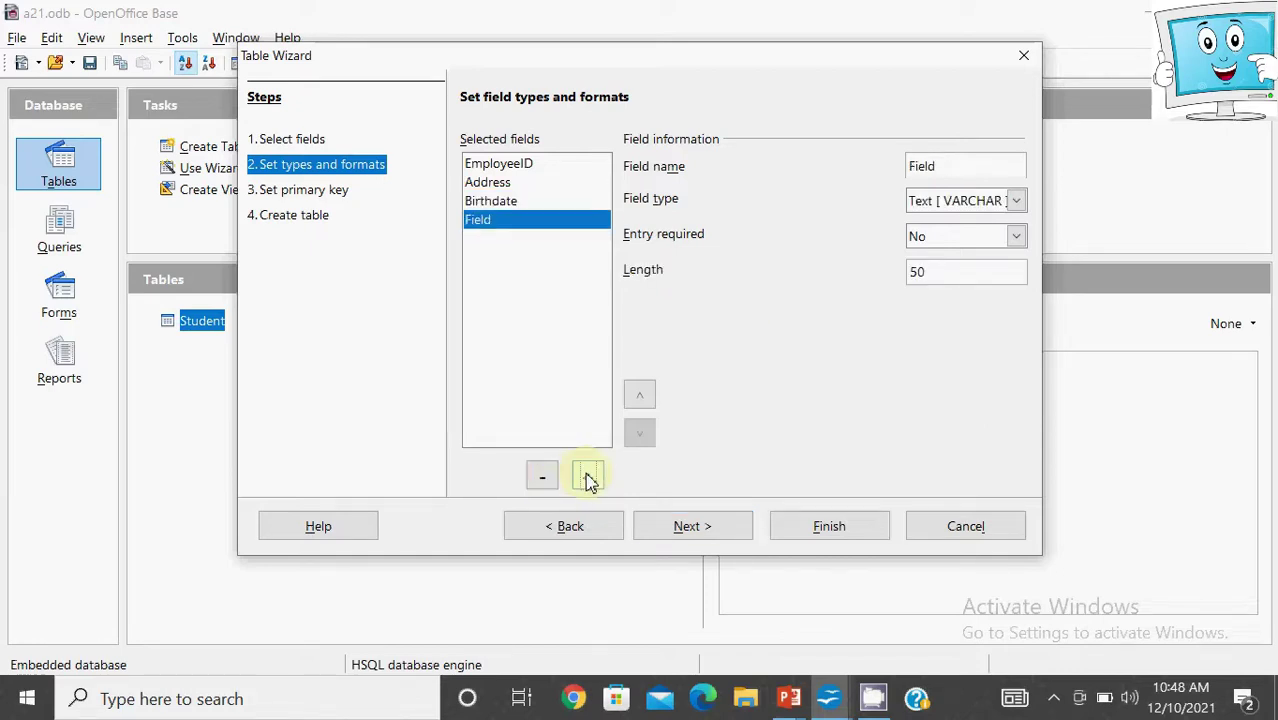
click(953, 168)
key(BackSpace)
key(BackSpace)
key(BackSpace)
key(BackSpace)
text(Name)
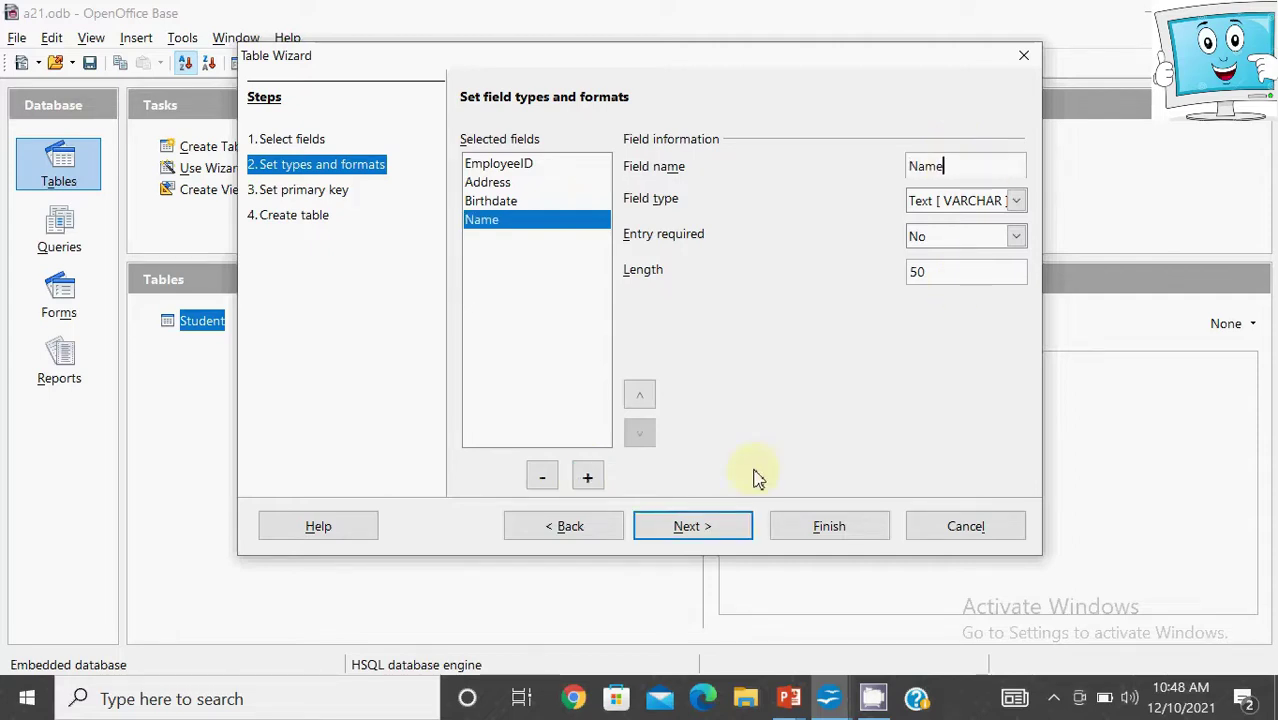
Step: Use the existing EmployeeID field as the primary key, without Auto value
click(690, 526)
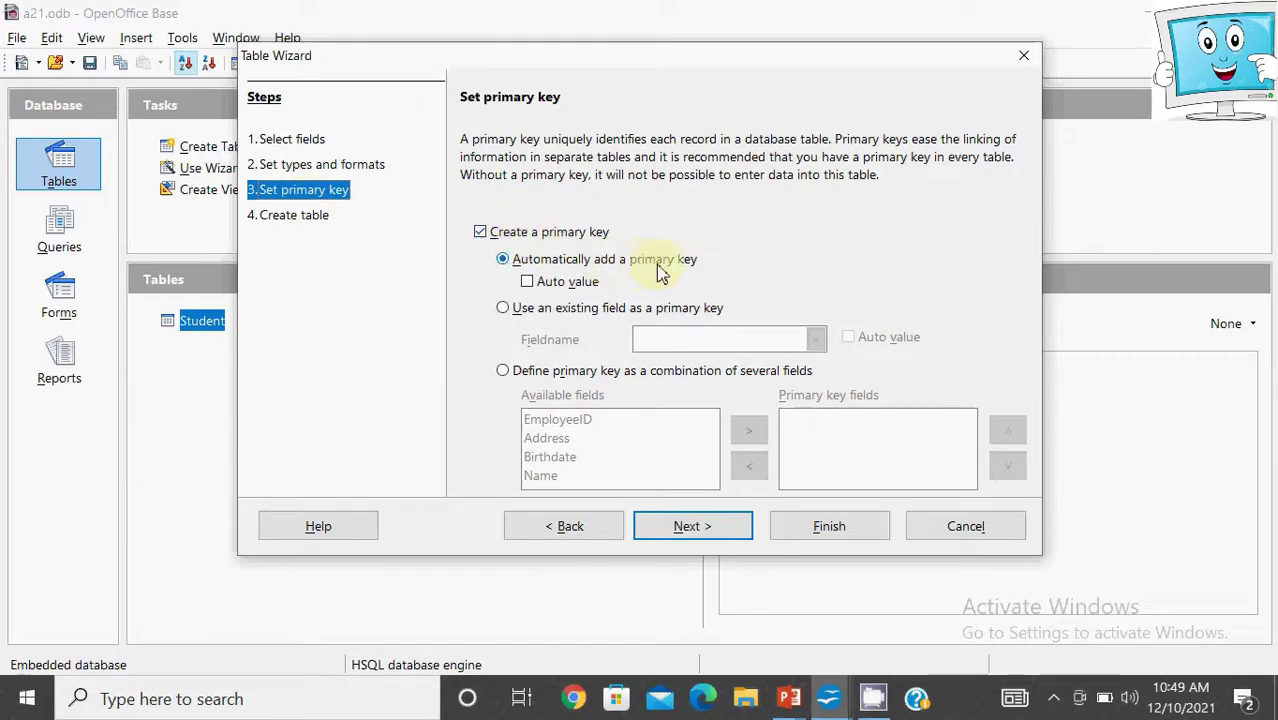
click(503, 309)
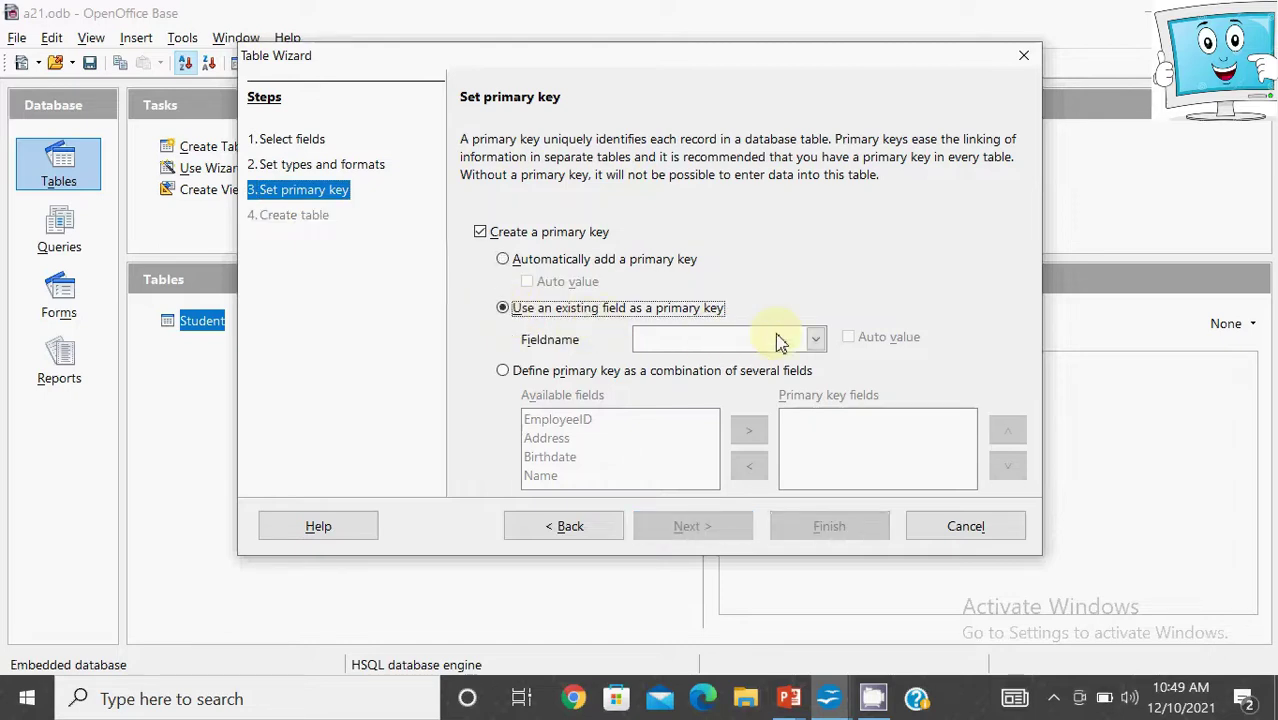
click(813, 341)
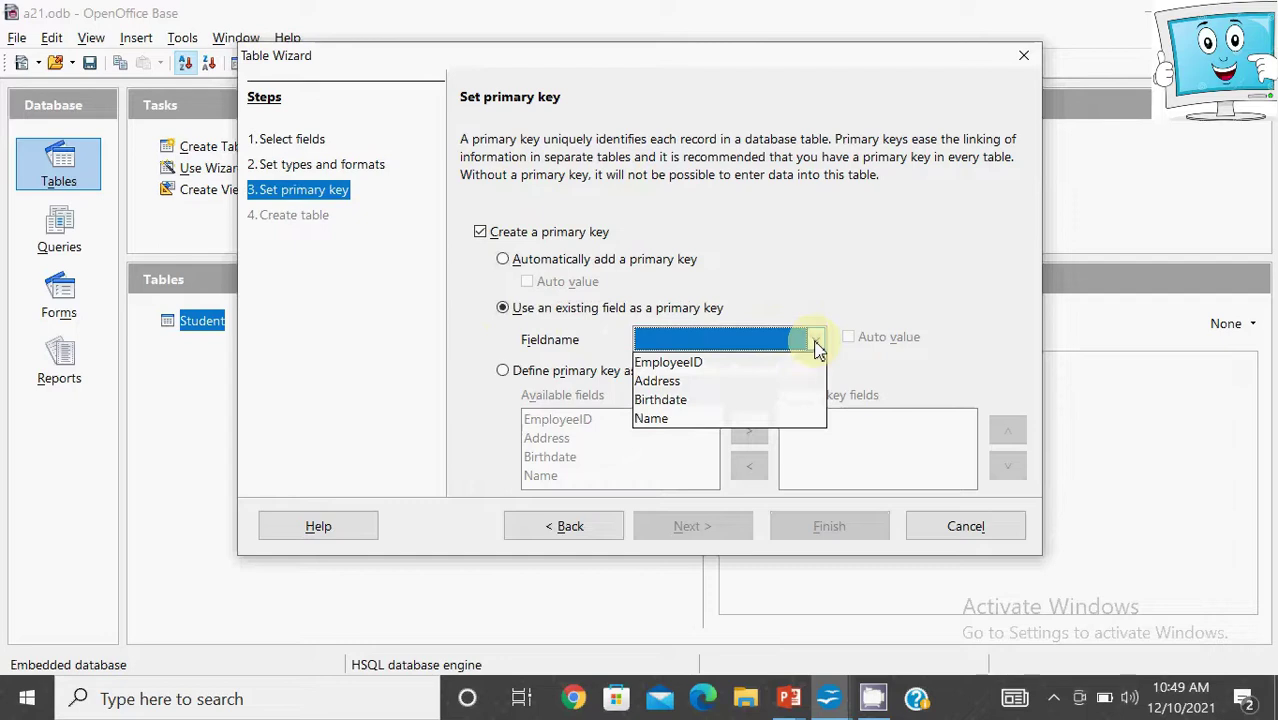
click(703, 365)
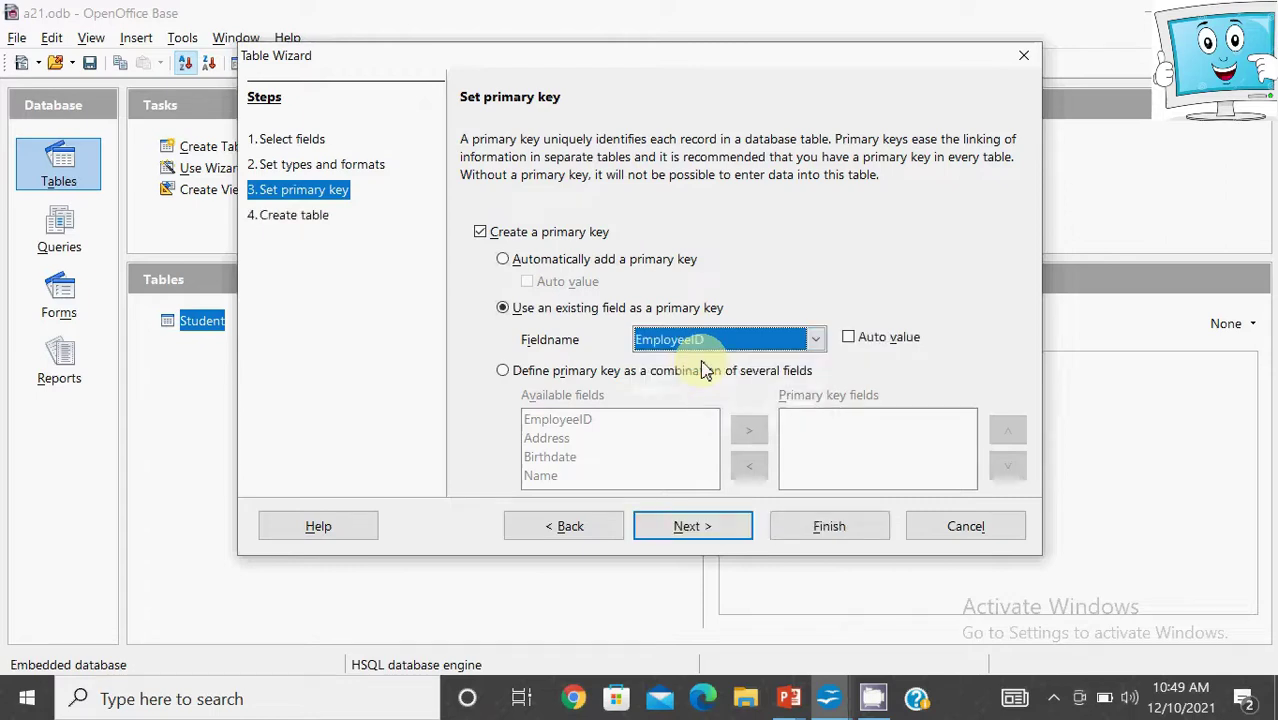
click(850, 340)
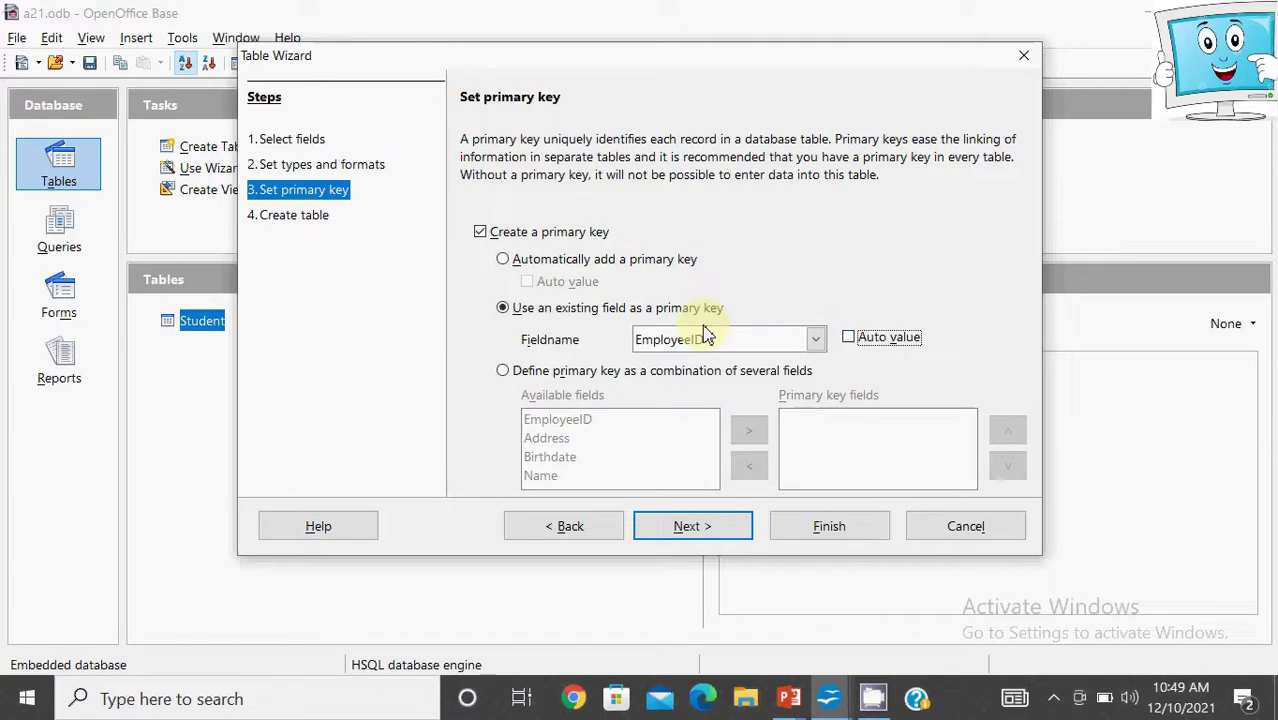
Step: Finish the wizard with the table name Employees and the option to insert data immediately
click(712, 528)
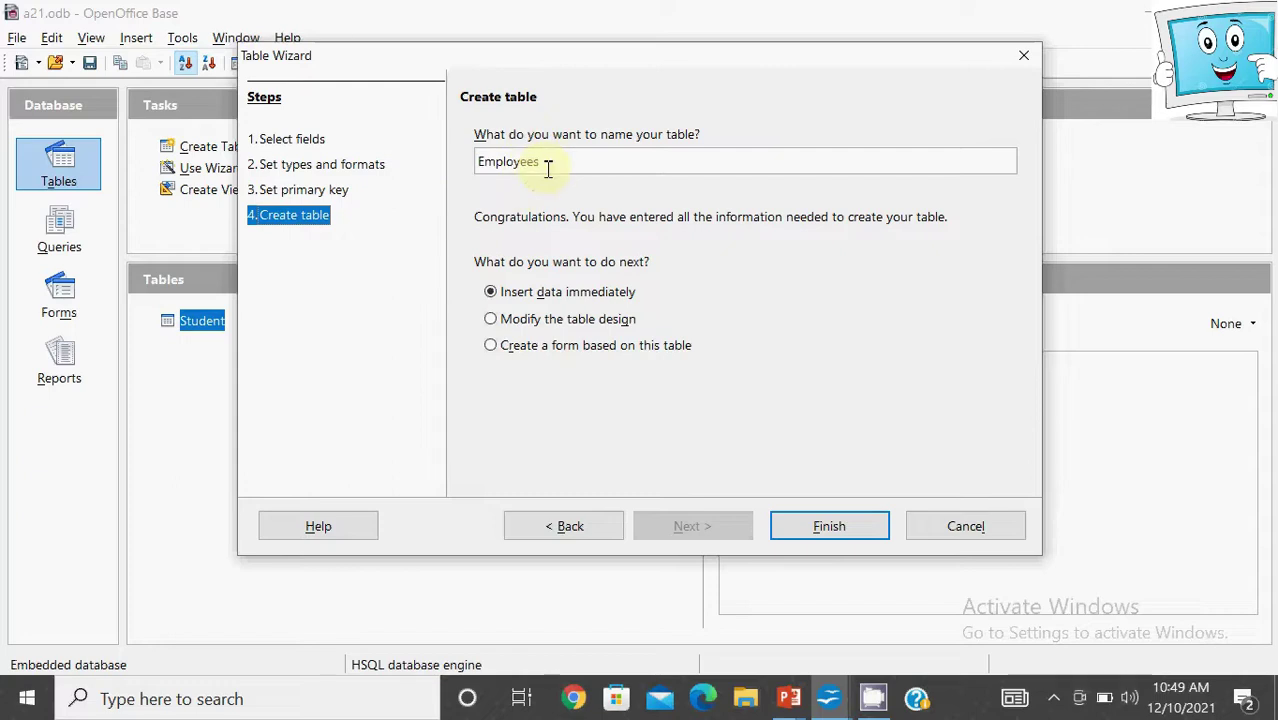
drag(542, 165, 442, 157)
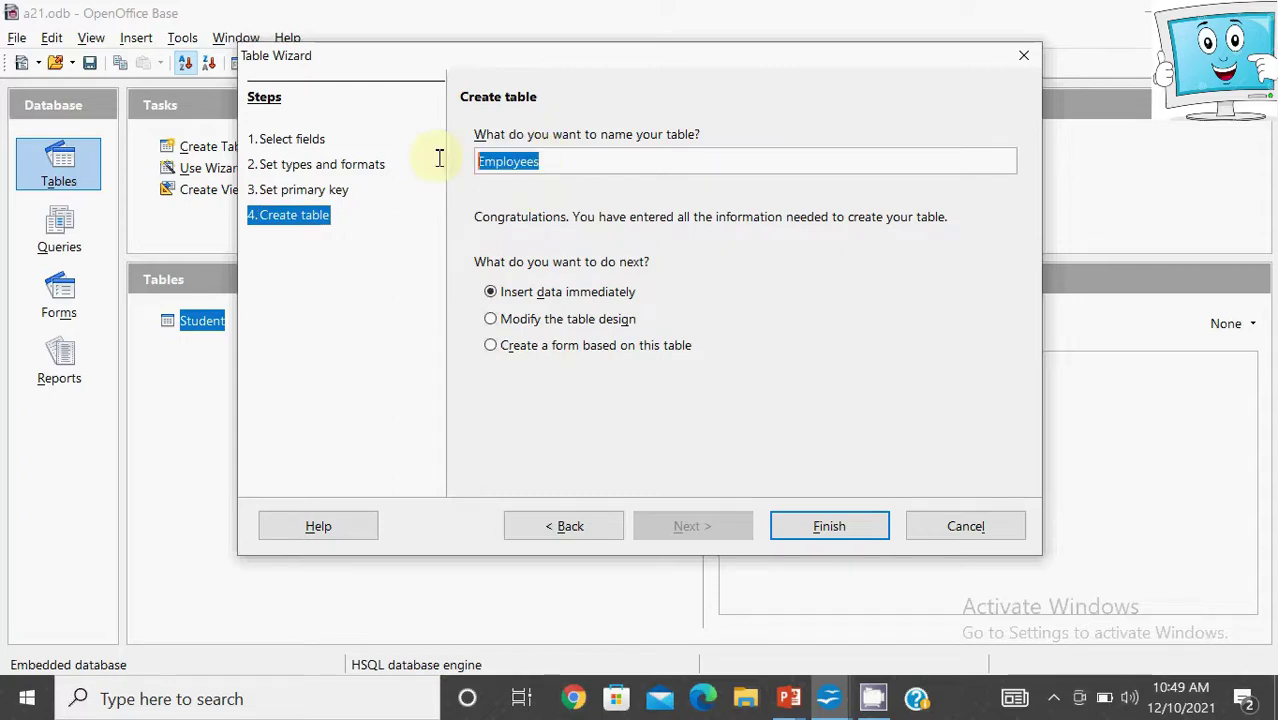
click(586, 167)
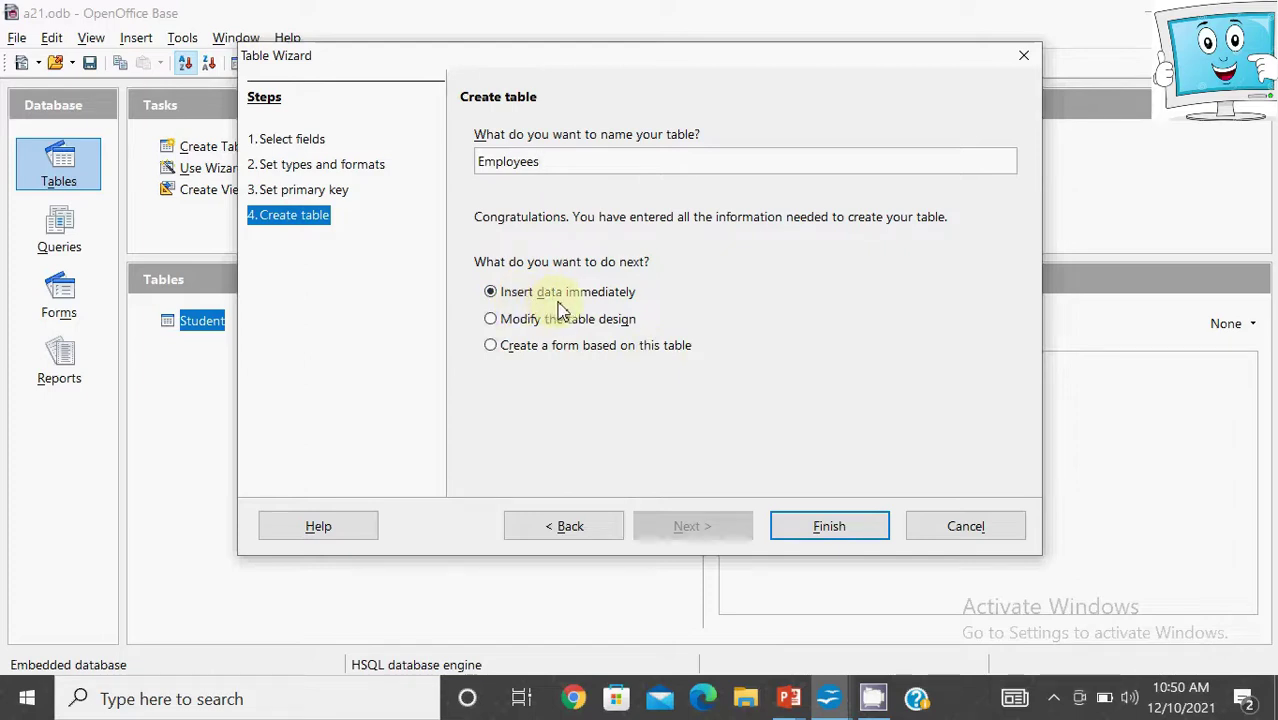
click(815, 538)
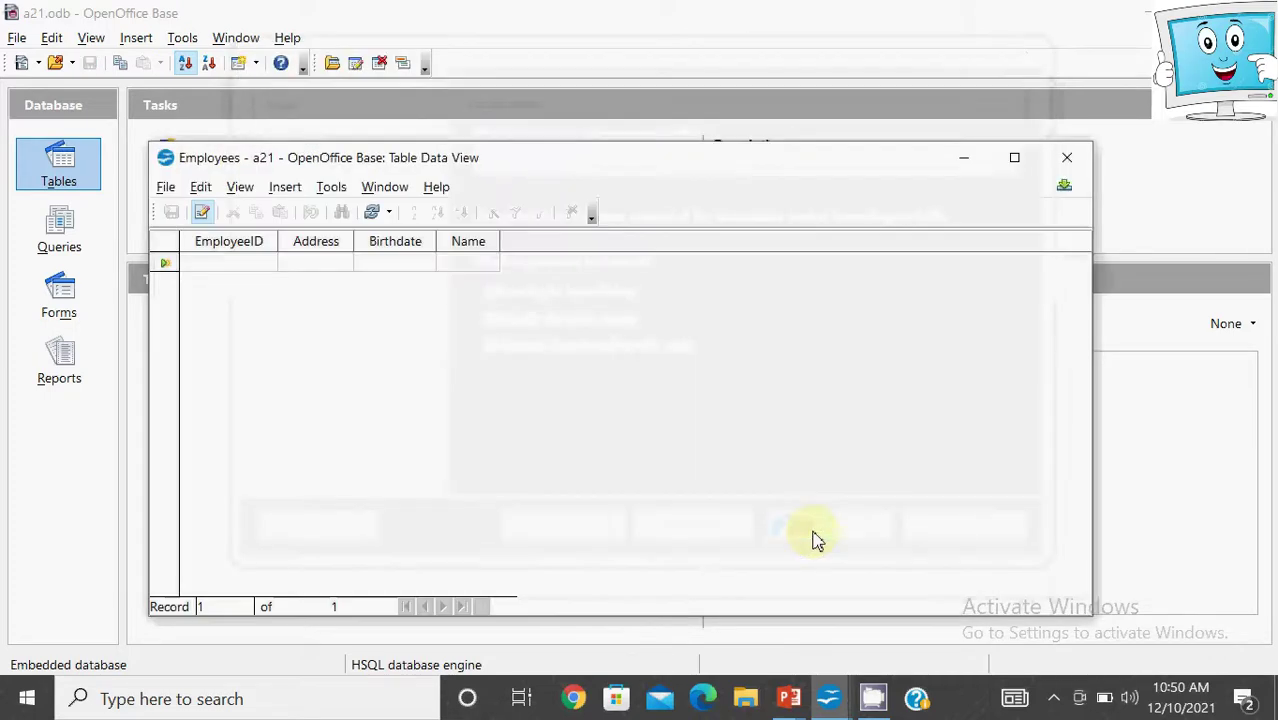
Step: Move the Employees data window aside to see the table list, and maximize the window
drag(722, 168, 896, 191)
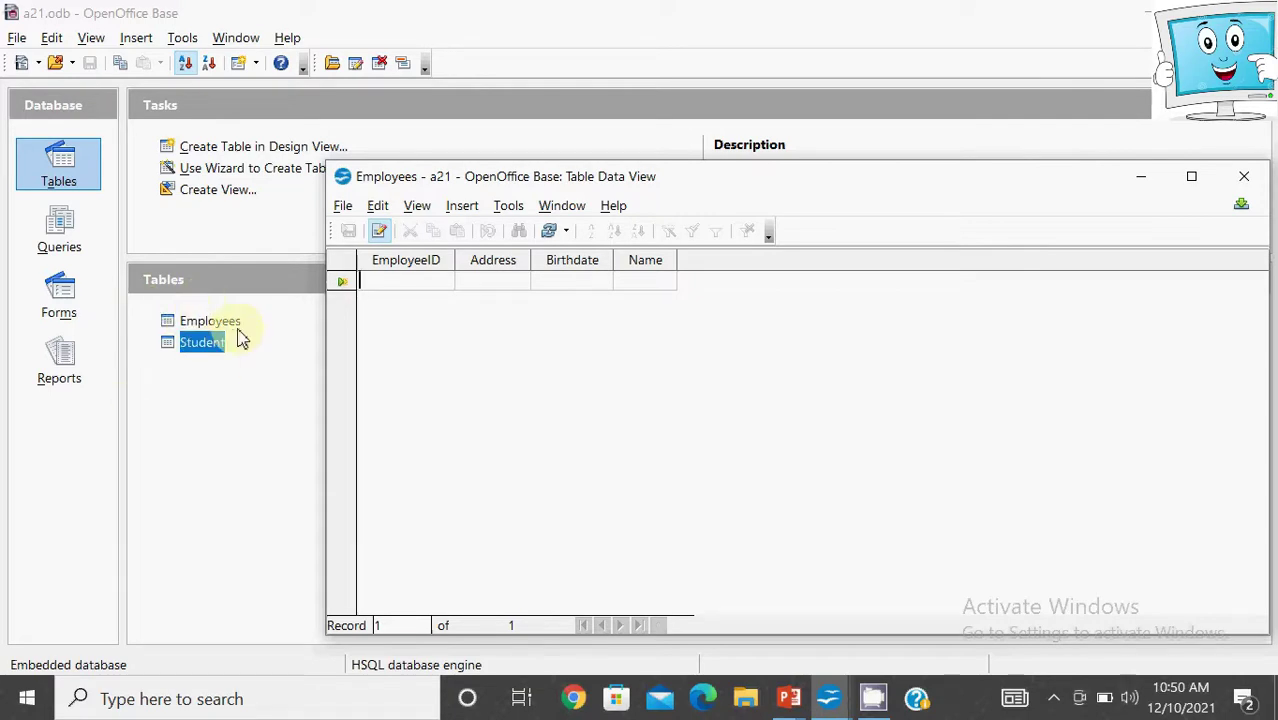
drag(726, 188, 505, 165)
click(968, 152)
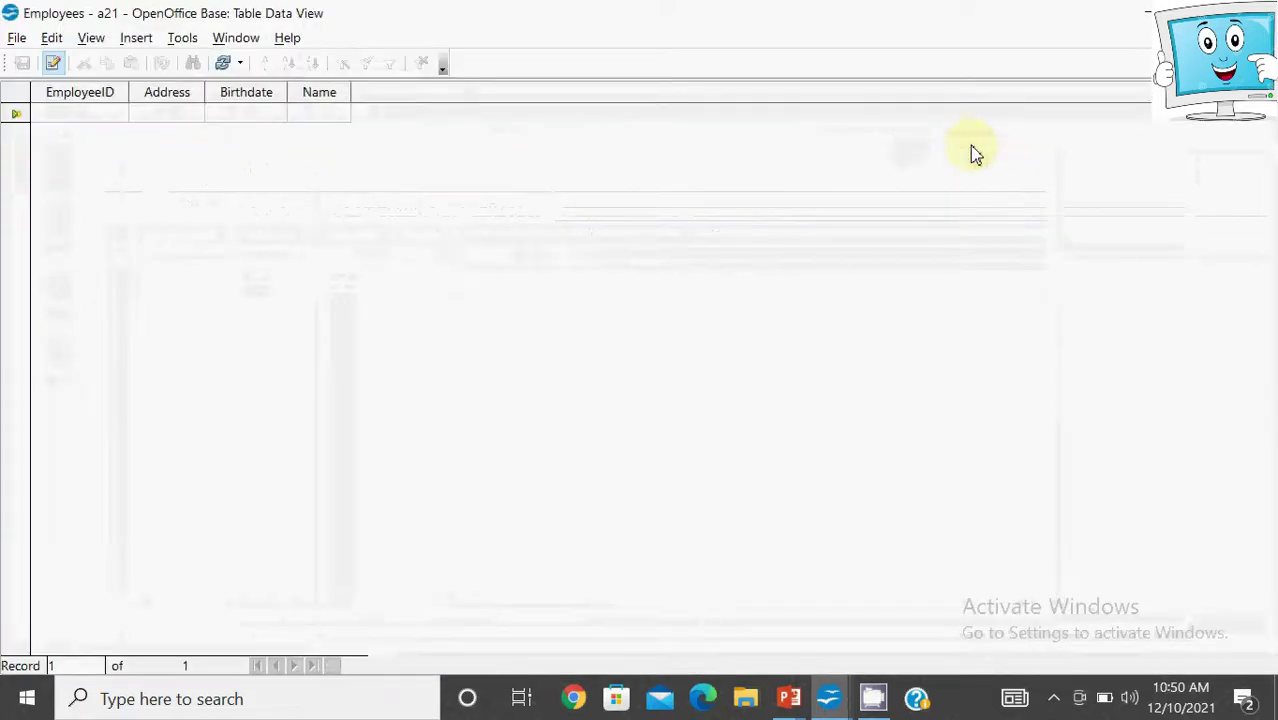
Step: Enter the first Employees record, filling in the employee ID, address, birthdate and name
click(90, 112)
text(101)
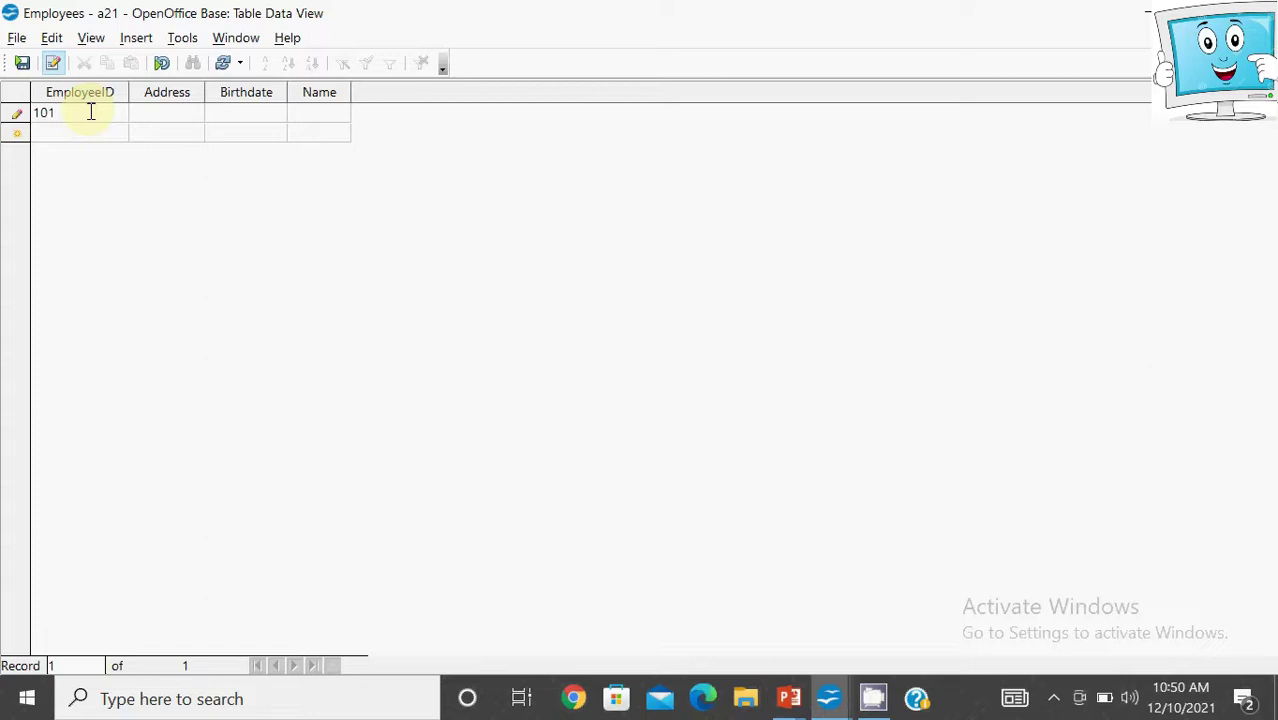
text(hn)
key(BackSpace)
key(BackSpace)
text(121)
text(,Sec-6)
text(/)
text(12)
text(/2005)
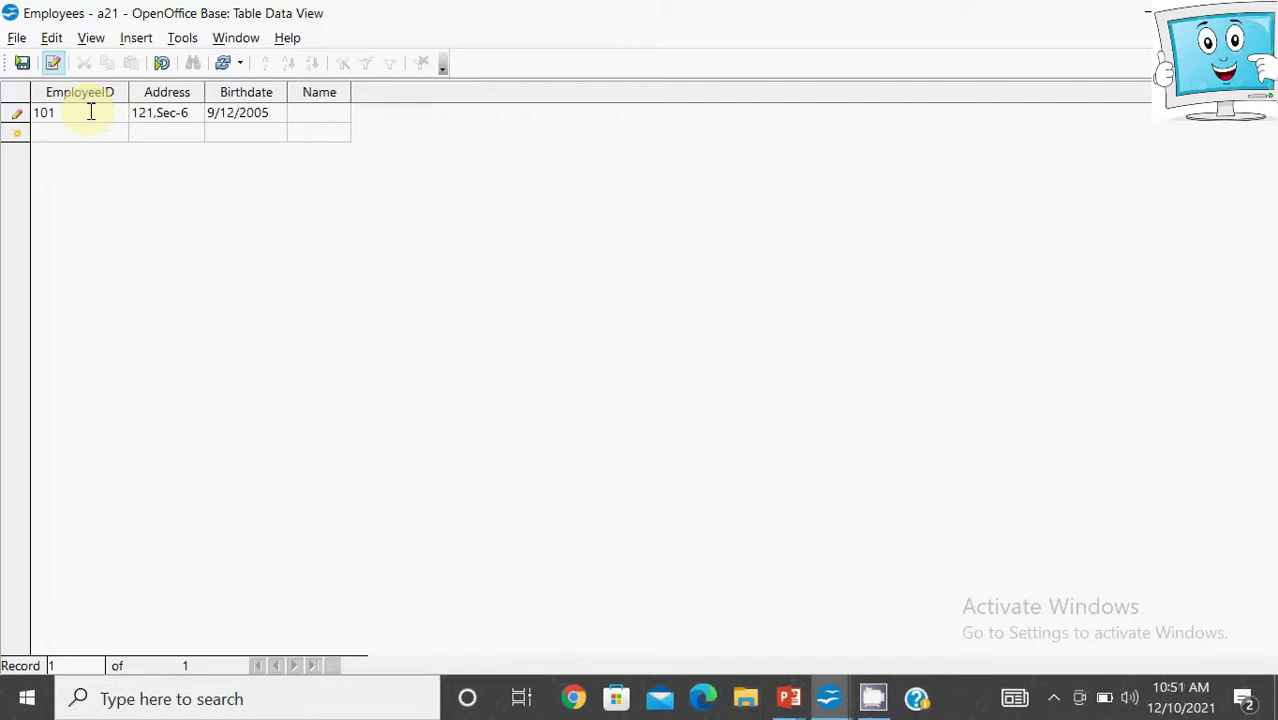
key(Tab)
text(Rahul)
key(Tab)
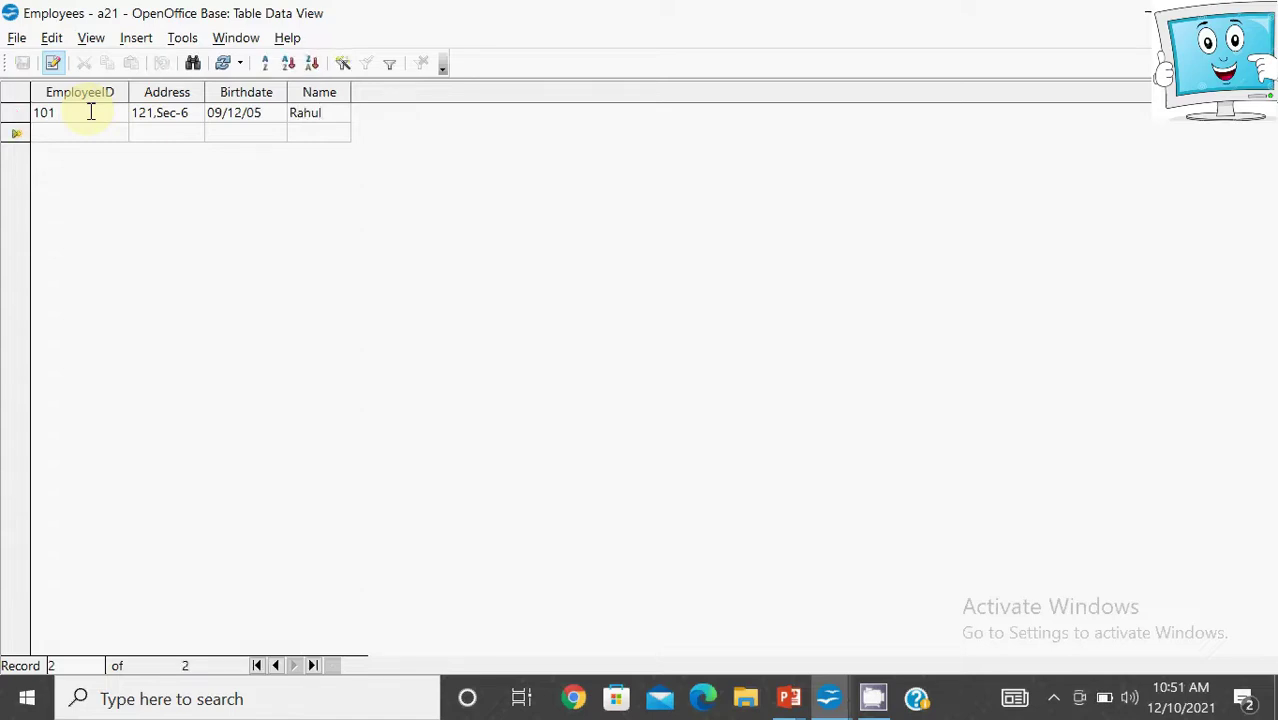
Step: Enter the employee ID and full address of the second record, widening the Address column to fit
text(10)
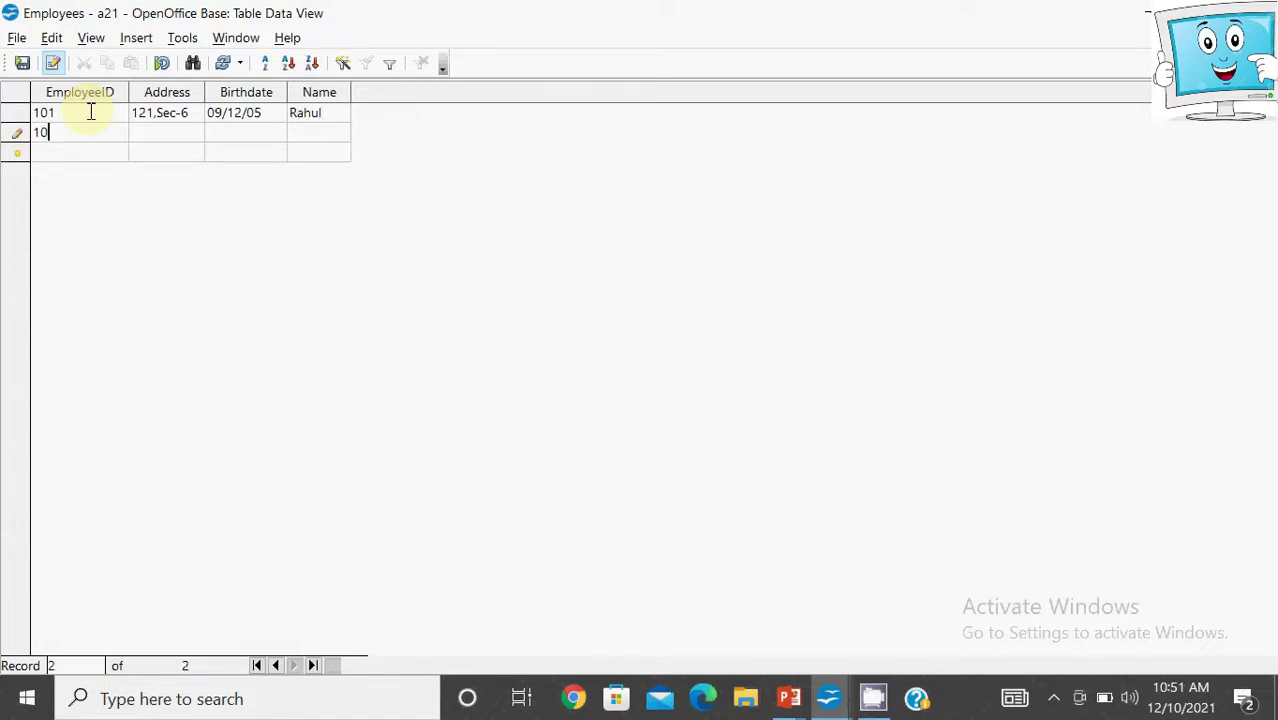
text(2123)
text(,Model Town)
drag(206, 100, 247, 100)
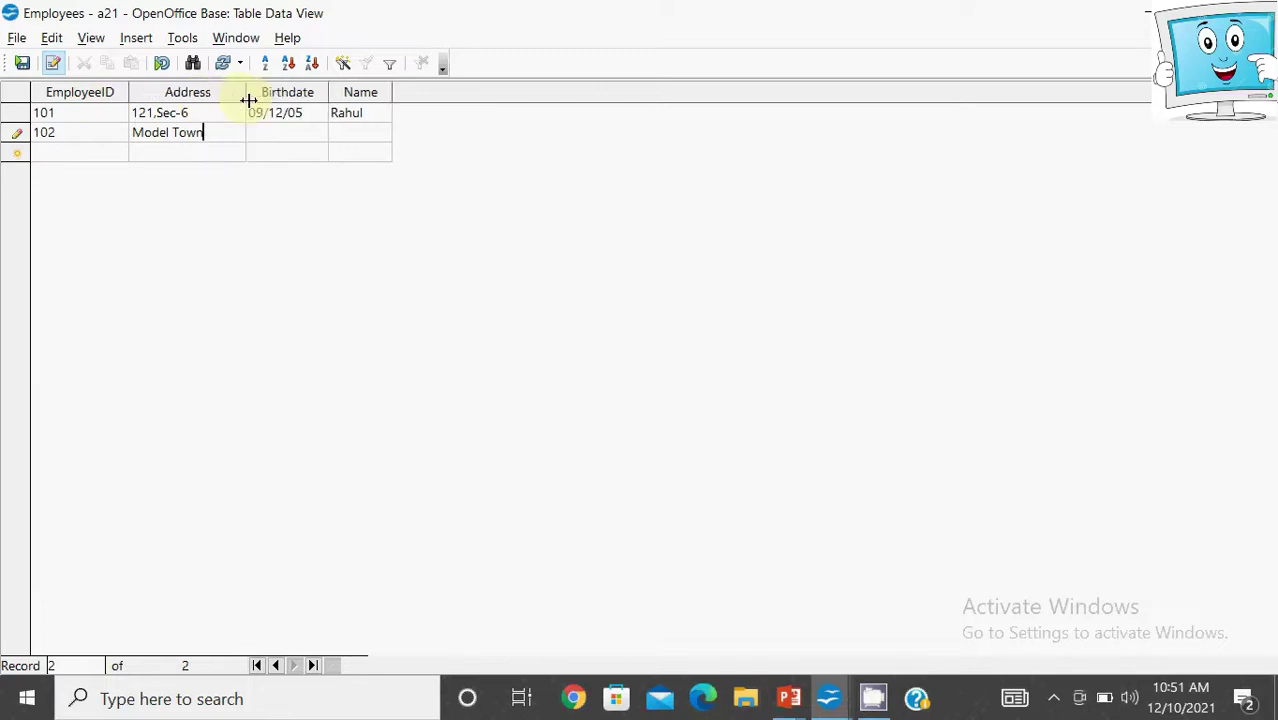
click(137, 133)
text(123,123,)
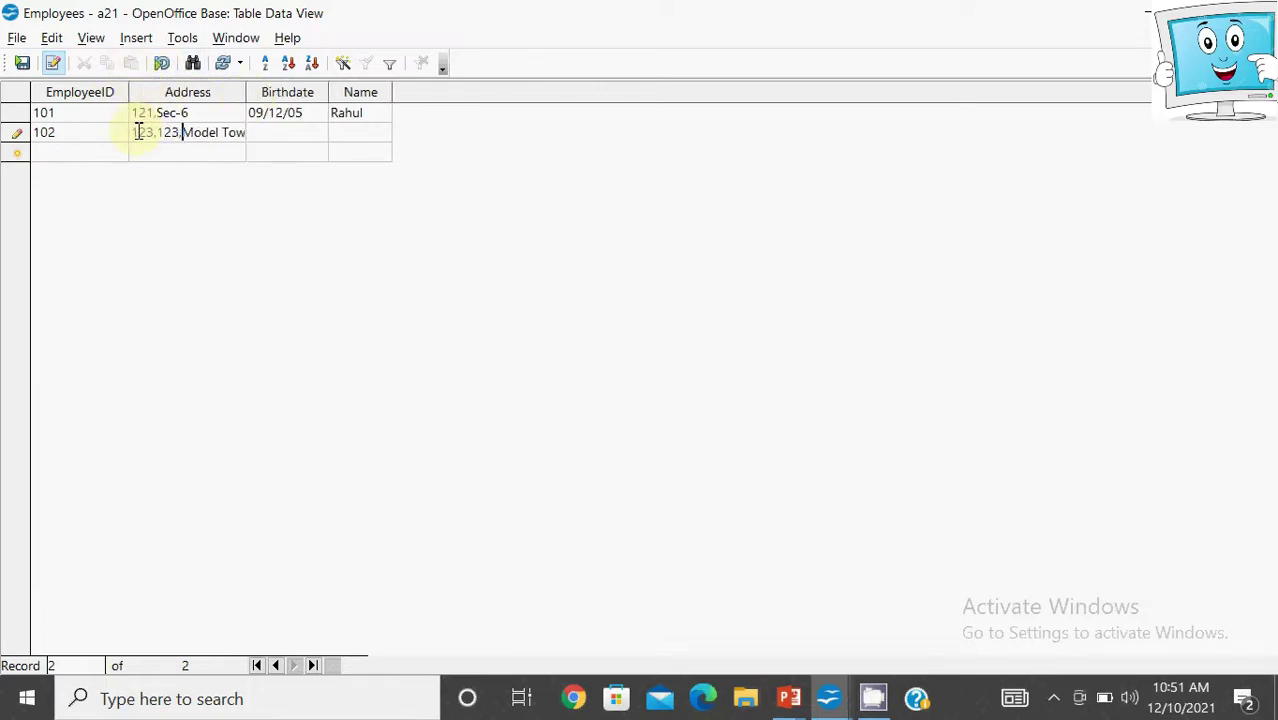
key(Delete)
key(Delete)
key(Delete)
key(Delete)
click(309, 143)
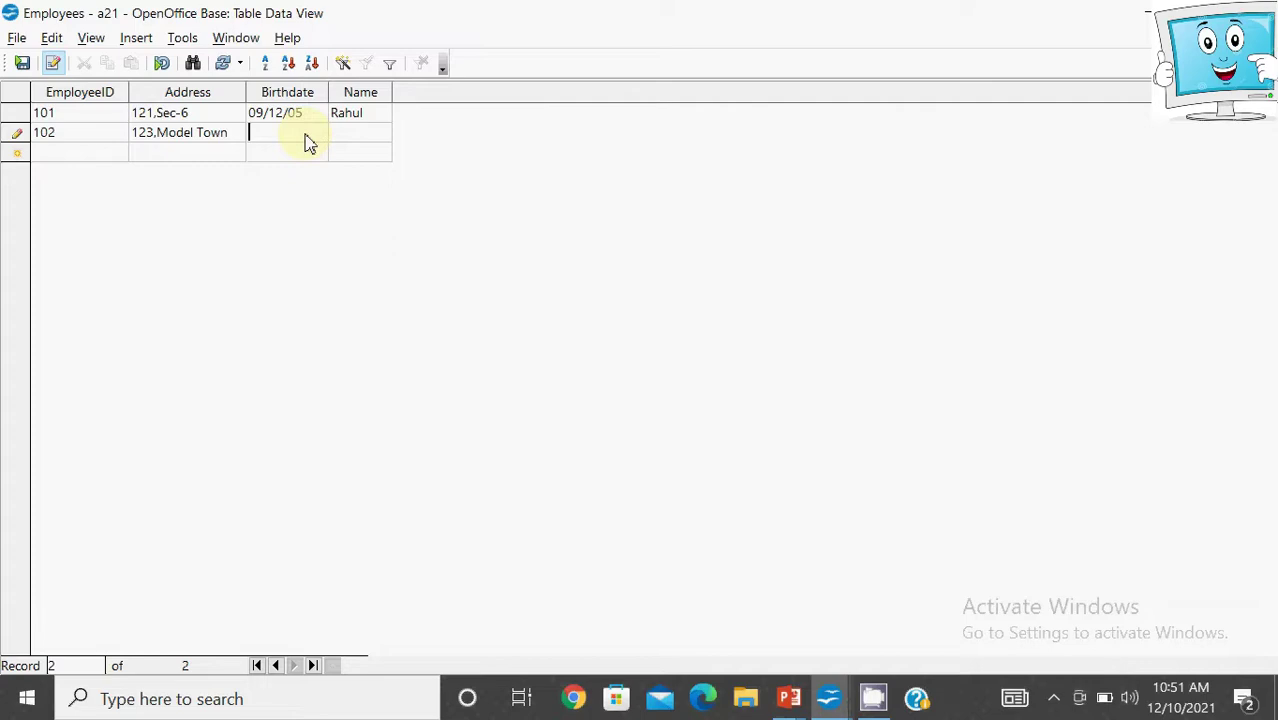
Step: Complete the second record with the employee's birthdate and name
text(4/2/1999)
key(Tab)
text(isha)
key(Tab)
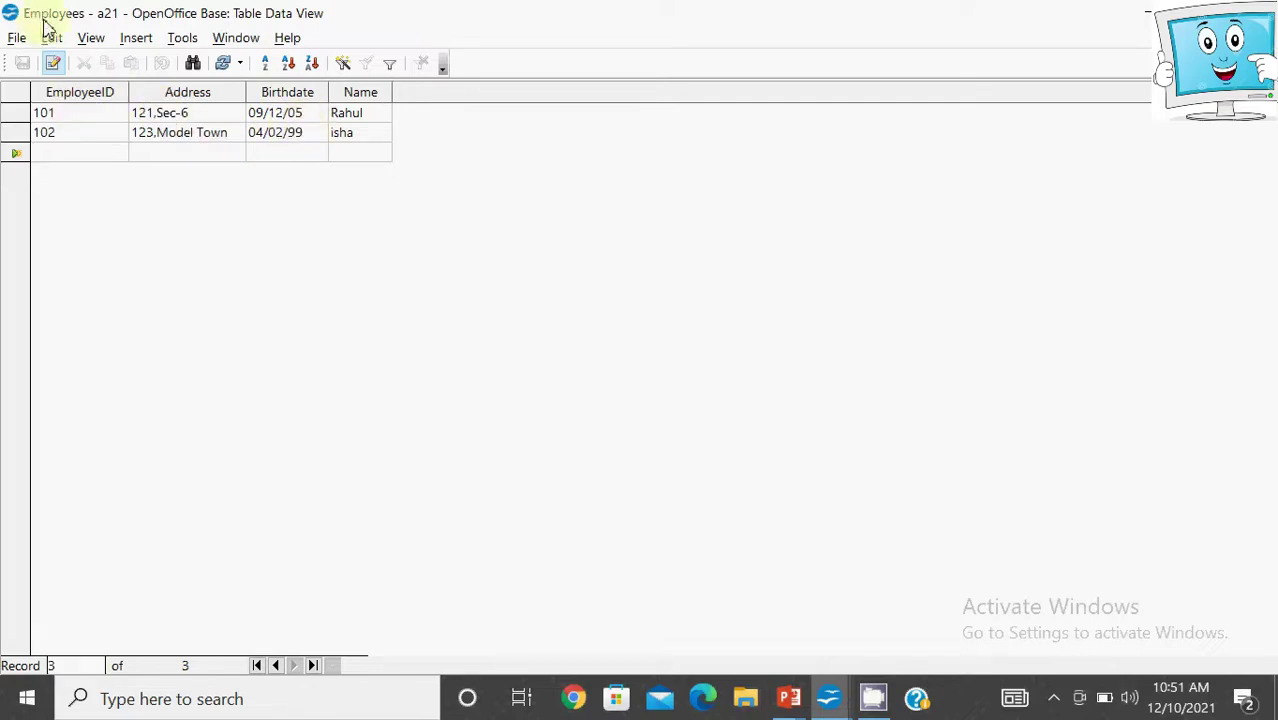
Step: Try to add a third Employees record that reuses the second record's employee ID, filling in the address, birthdate and name
right_click(27, 105)
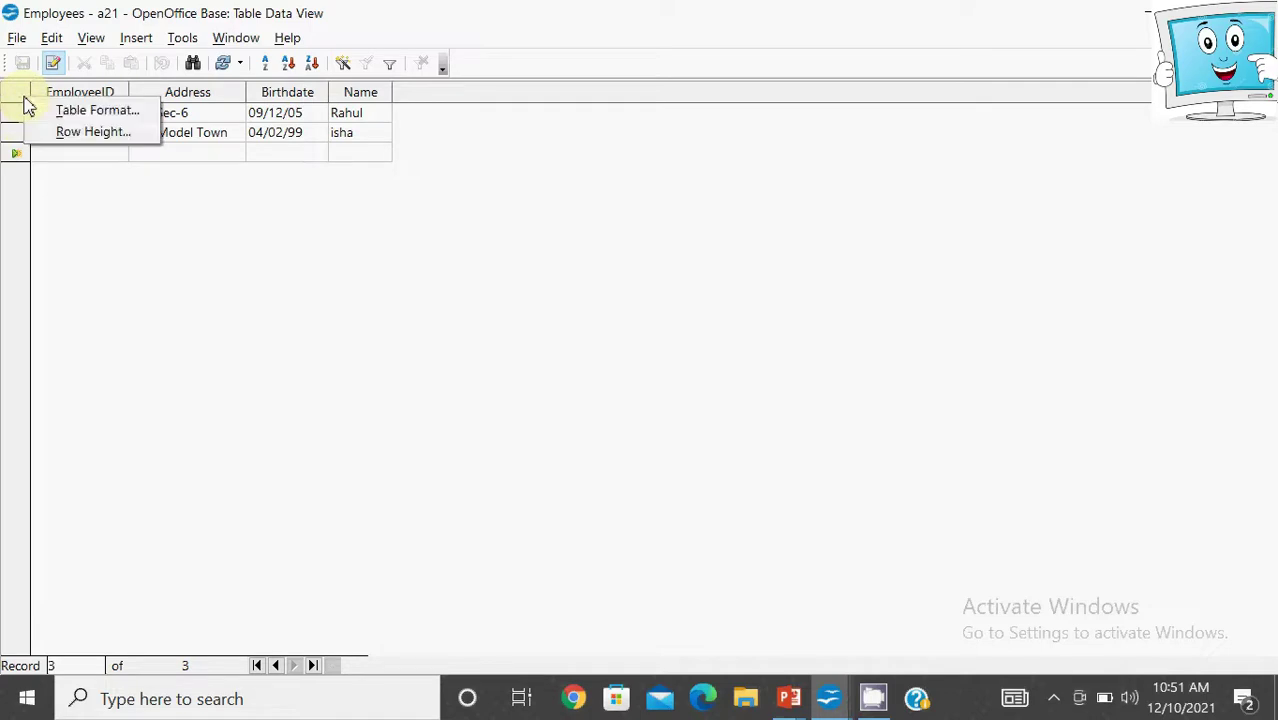
click(211, 242)
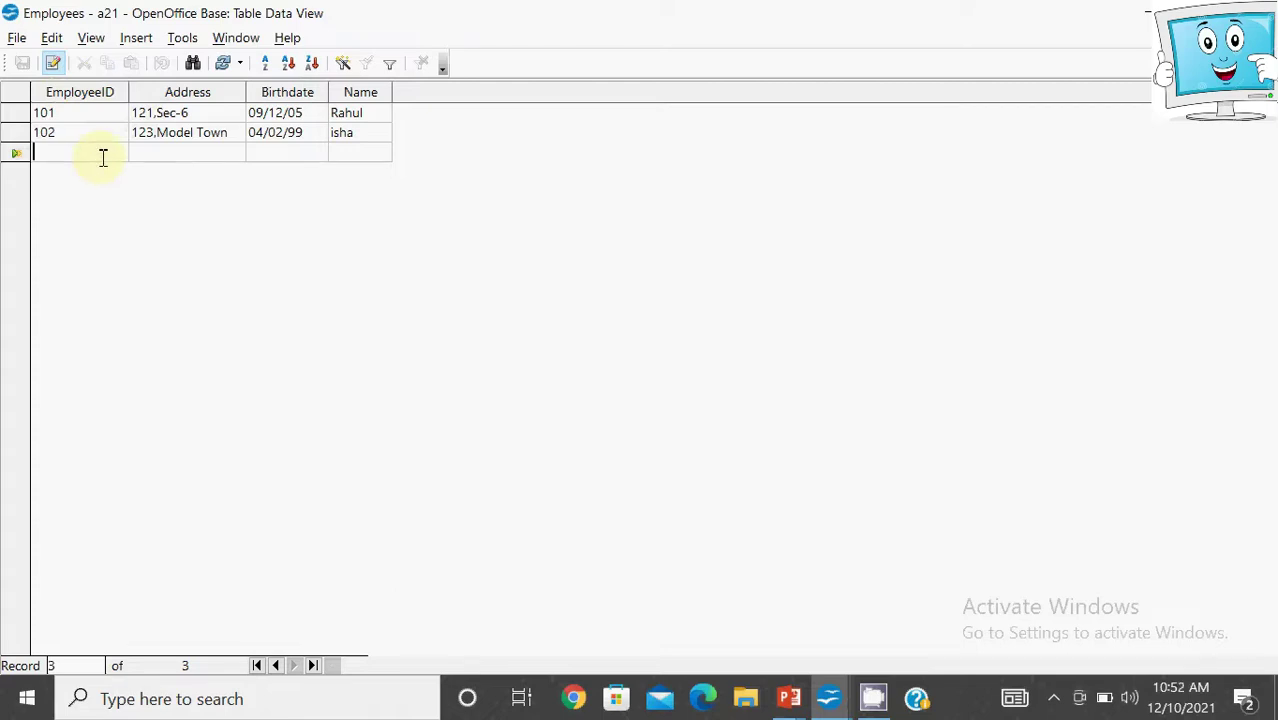
text(102)
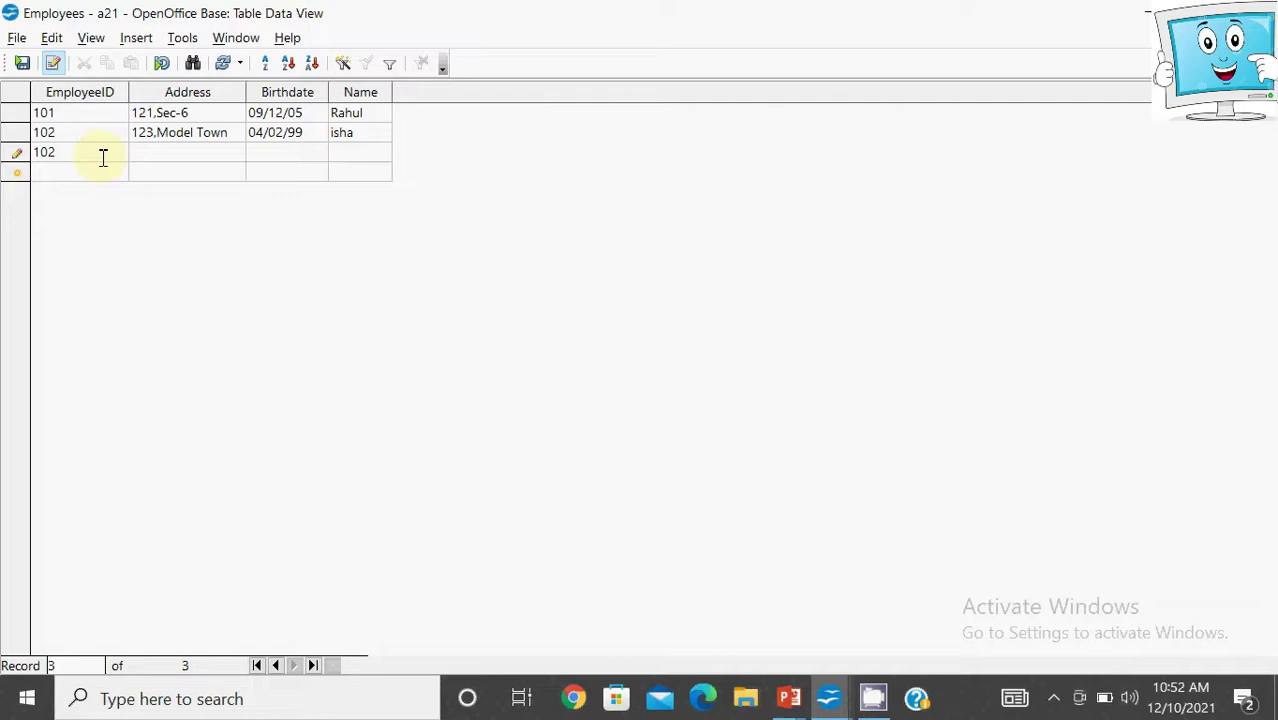
text(124)
text(,Sec-)
text(3/4/19998)
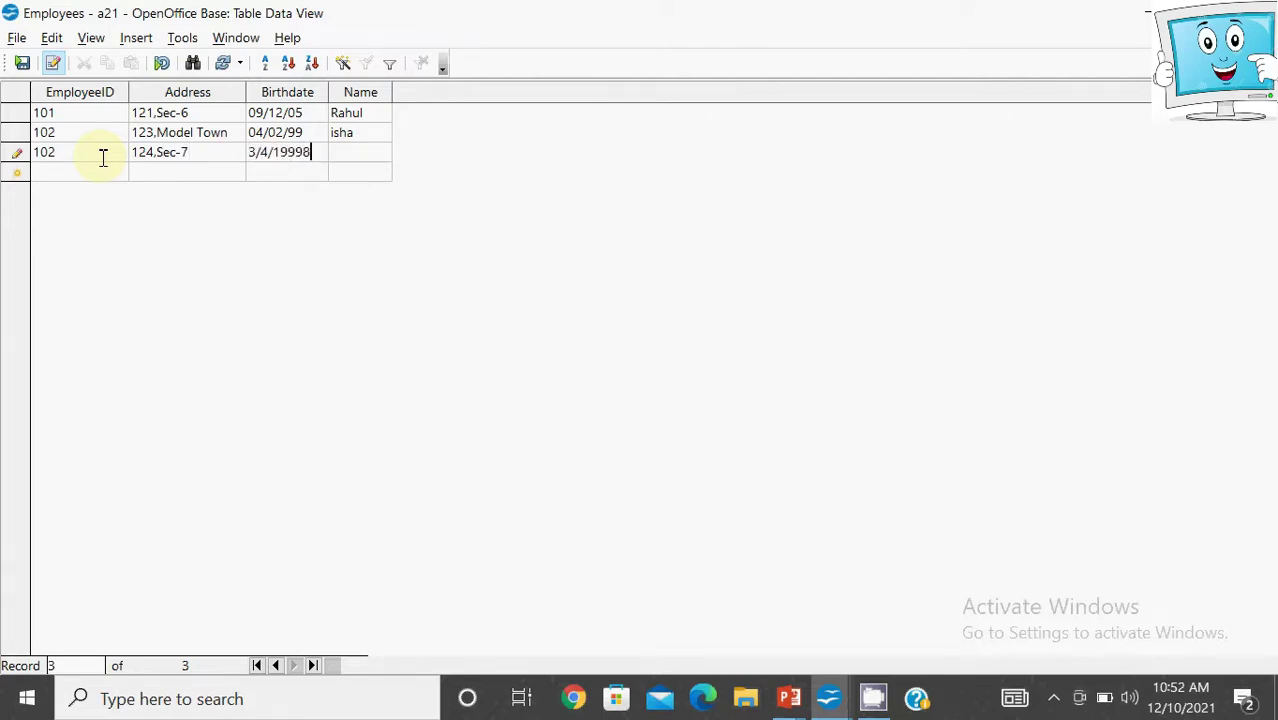
key(BackSpace)
key(BackSpace)
text(8)
key(Tab)
text(Deepak)
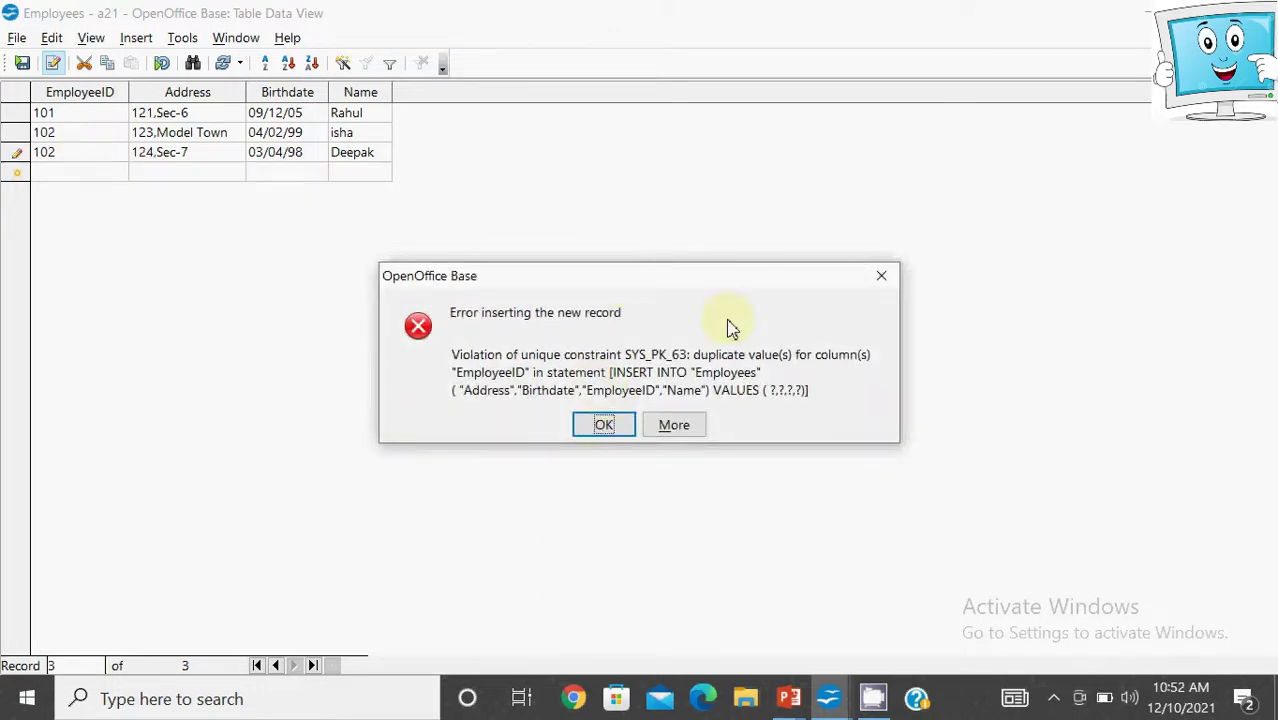
click(880, 276)
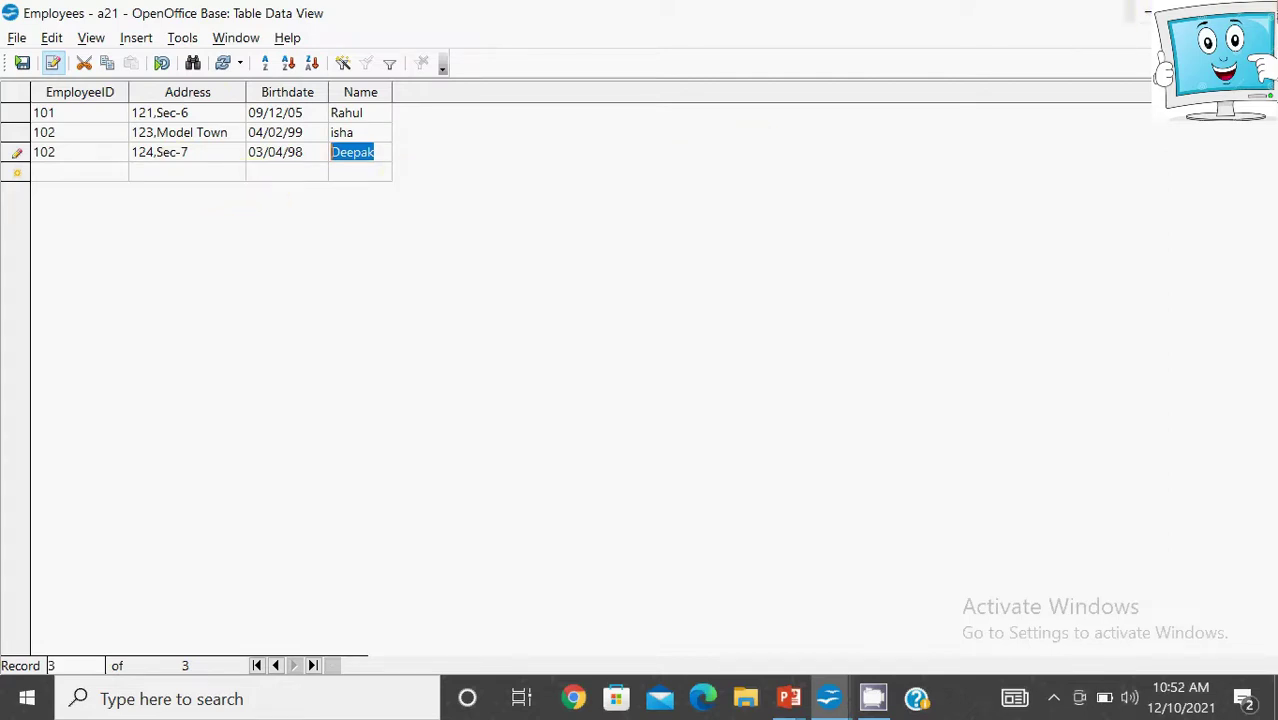
Step: Change the third record's employee ID to a unique value and close the Employees table, saving the record
click(1254, 13)
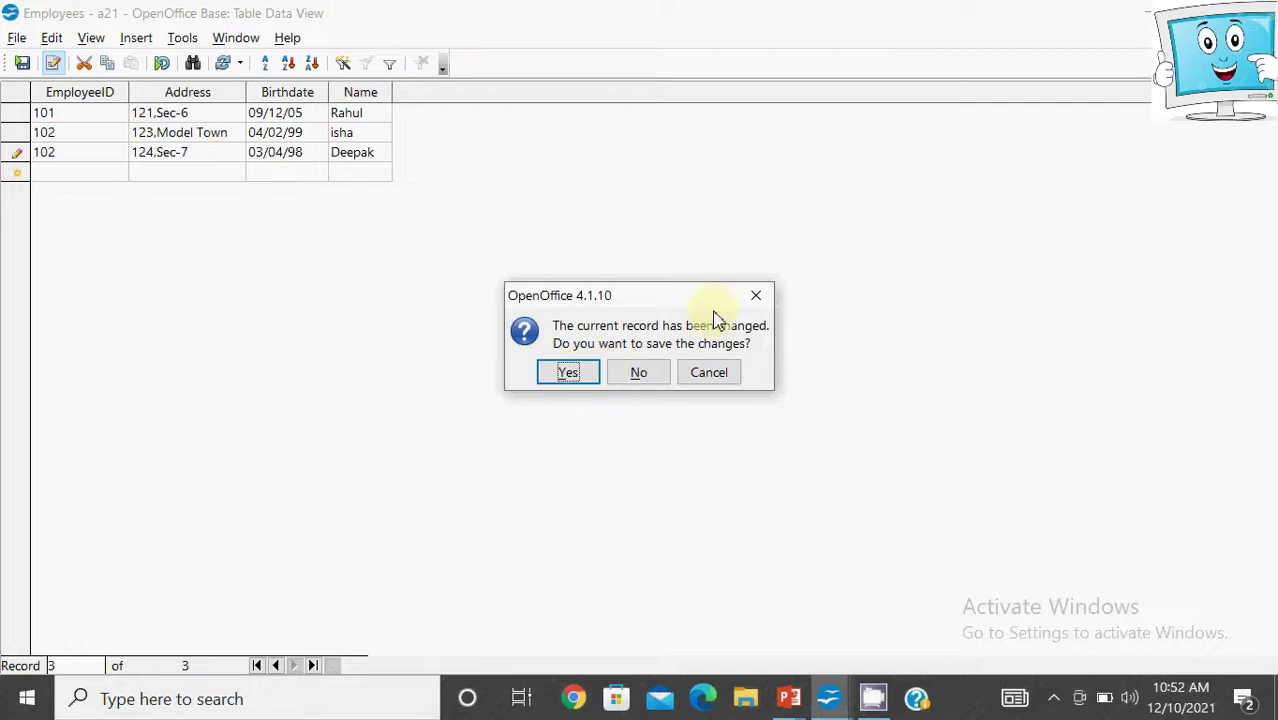
click(753, 300)
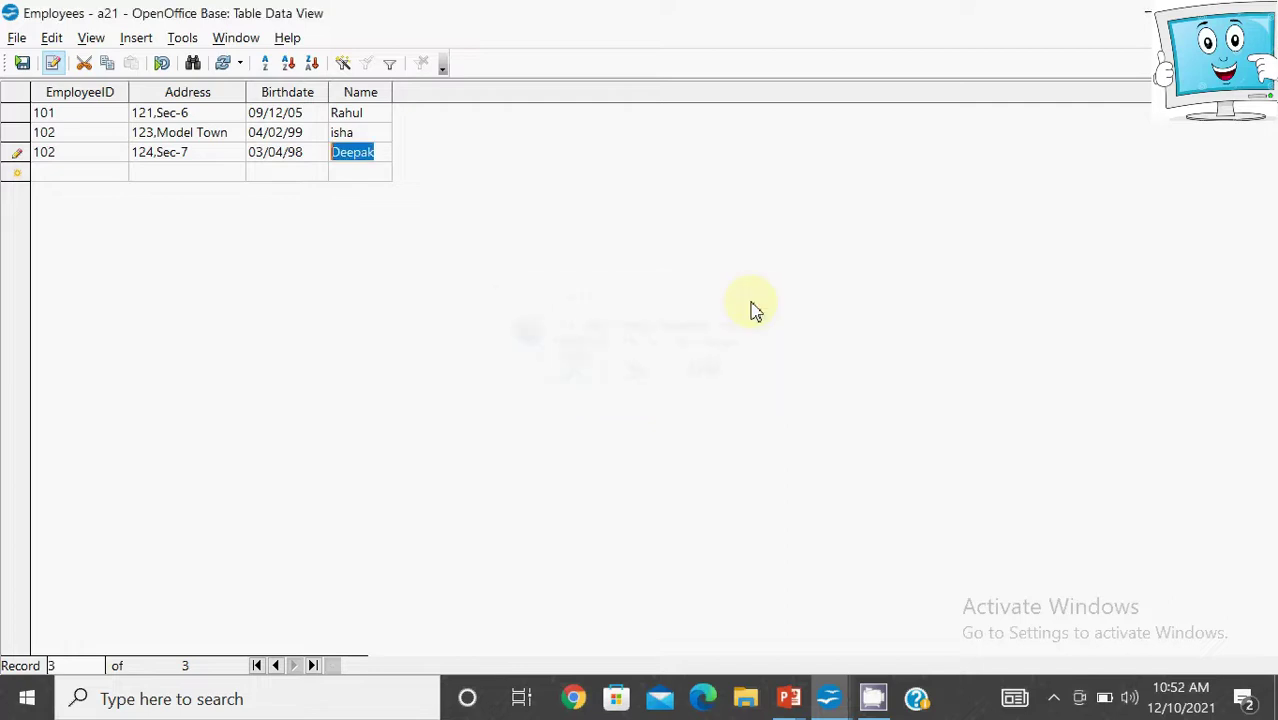
click(99, 156)
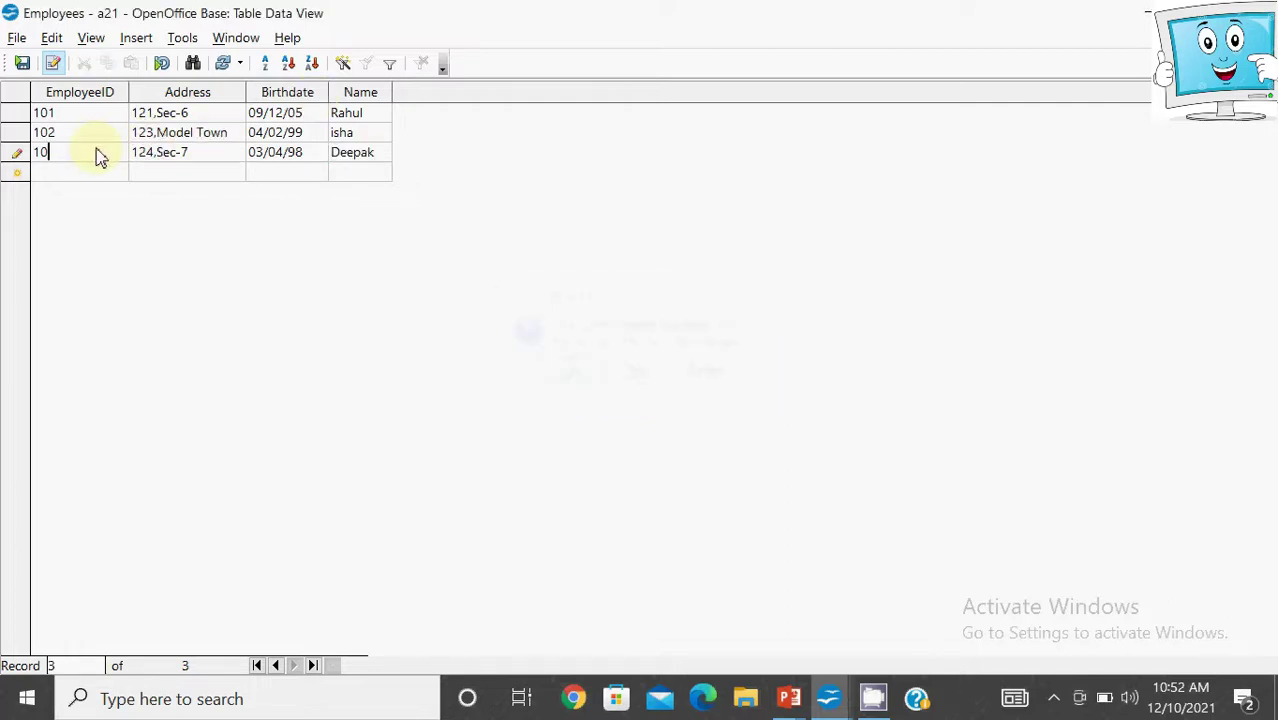
key(Tab)
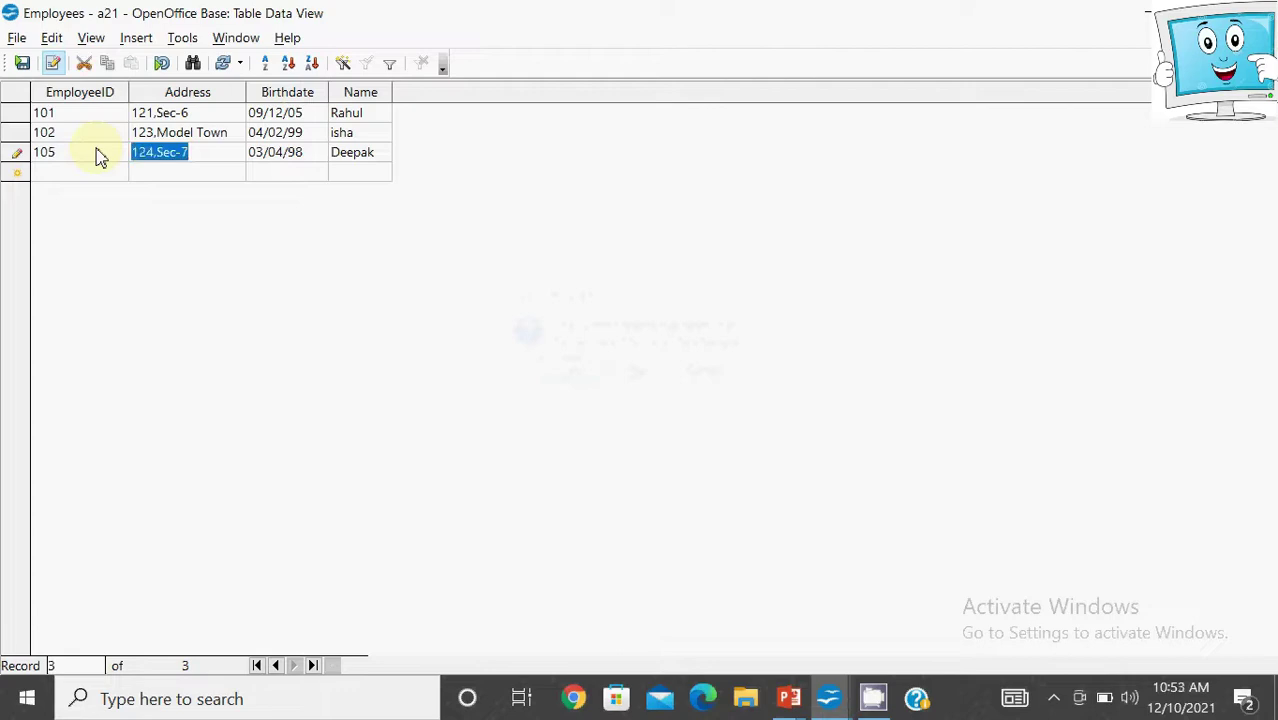
click(1254, 13)
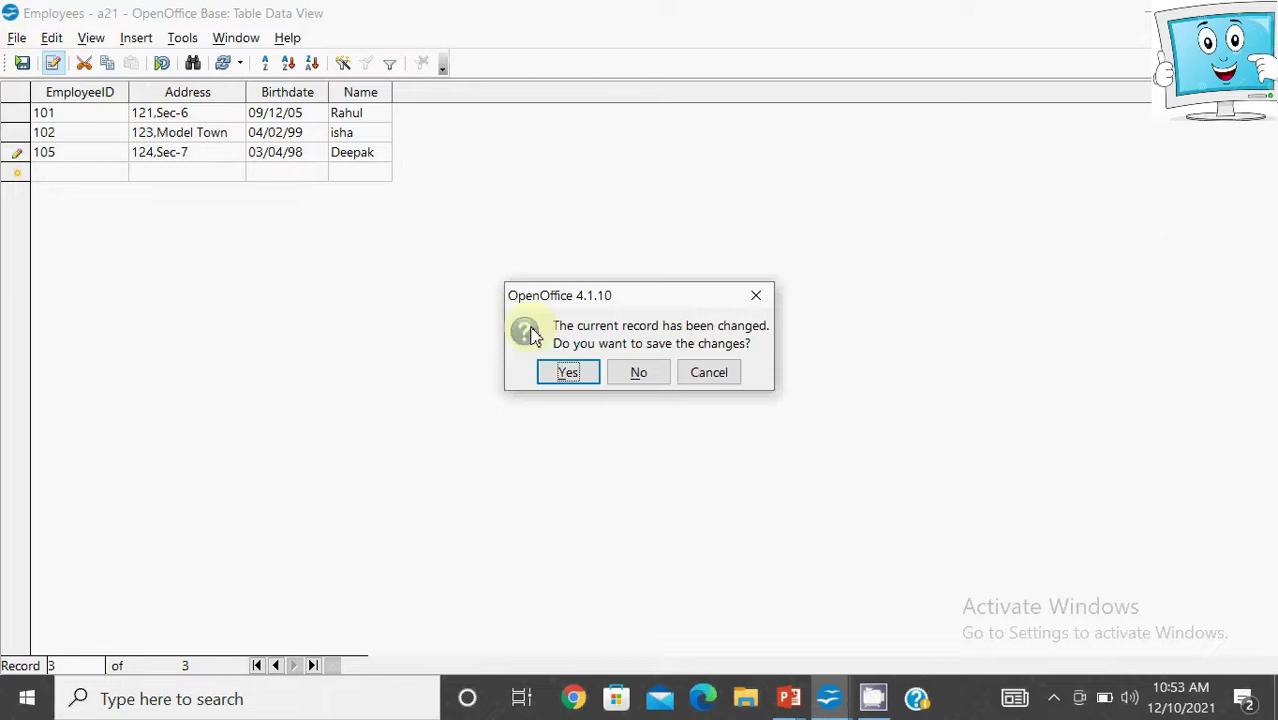
click(582, 378)
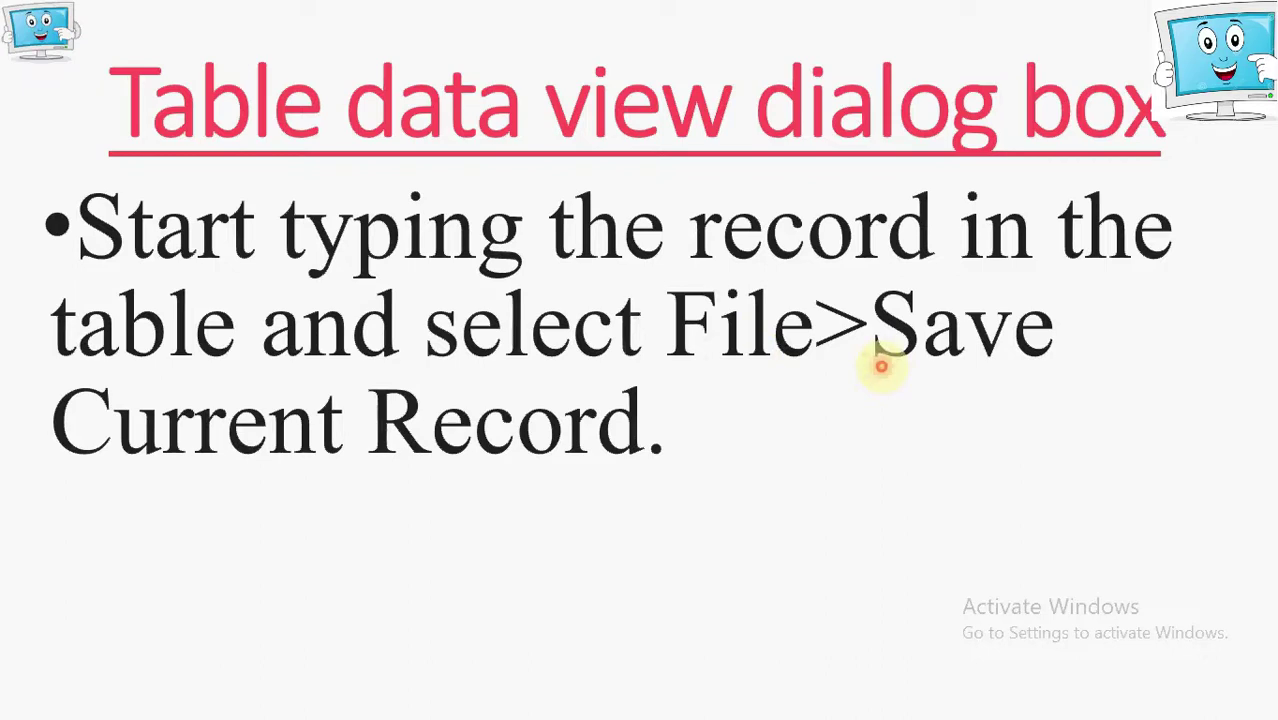
Step: Switch from the slide show to the a21 database in OpenOffice Base and reopen the Employees table's data
key(alt+Tab)
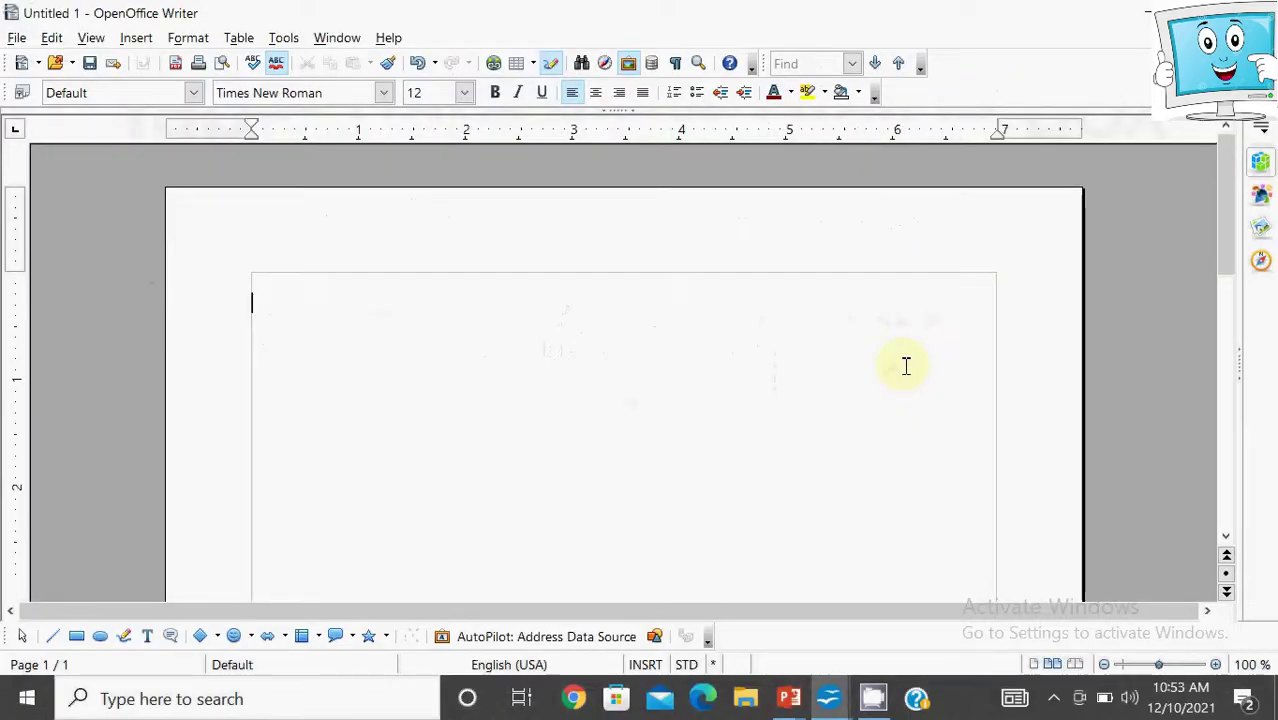
click(15, 38)
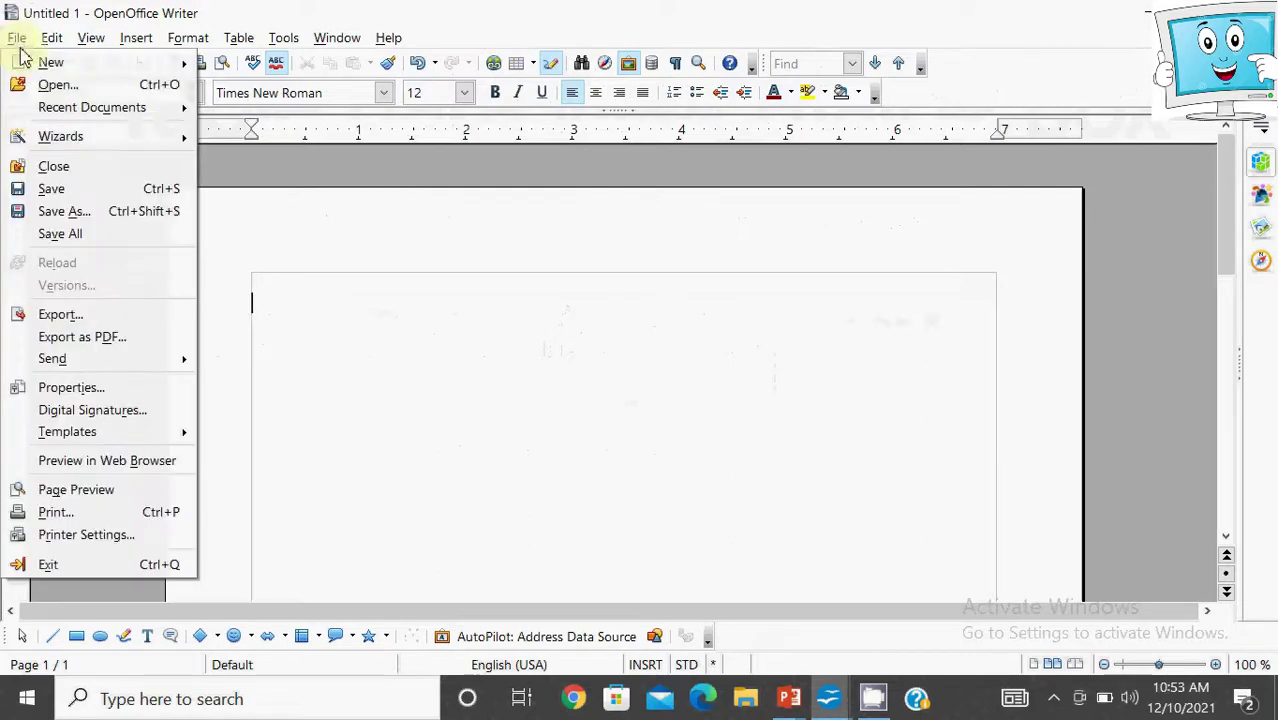
click(55, 88)
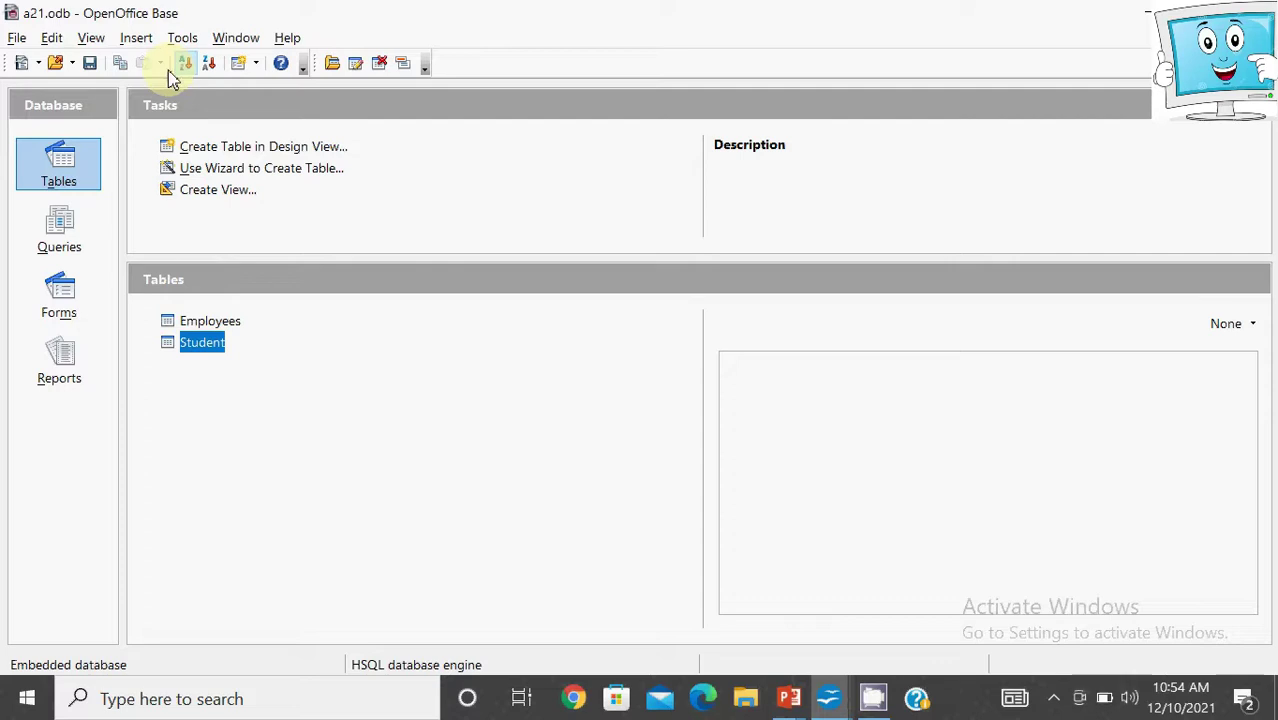
click(22, 44)
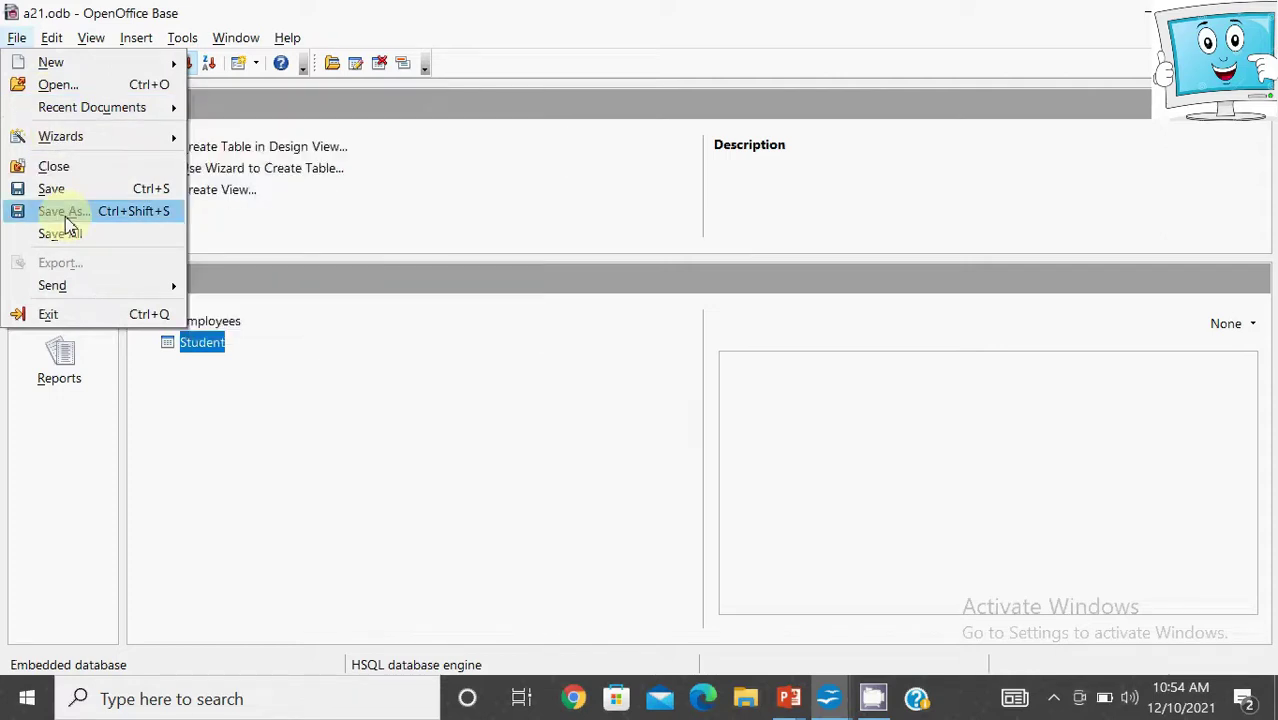
click(221, 328)
double_click(221, 328)
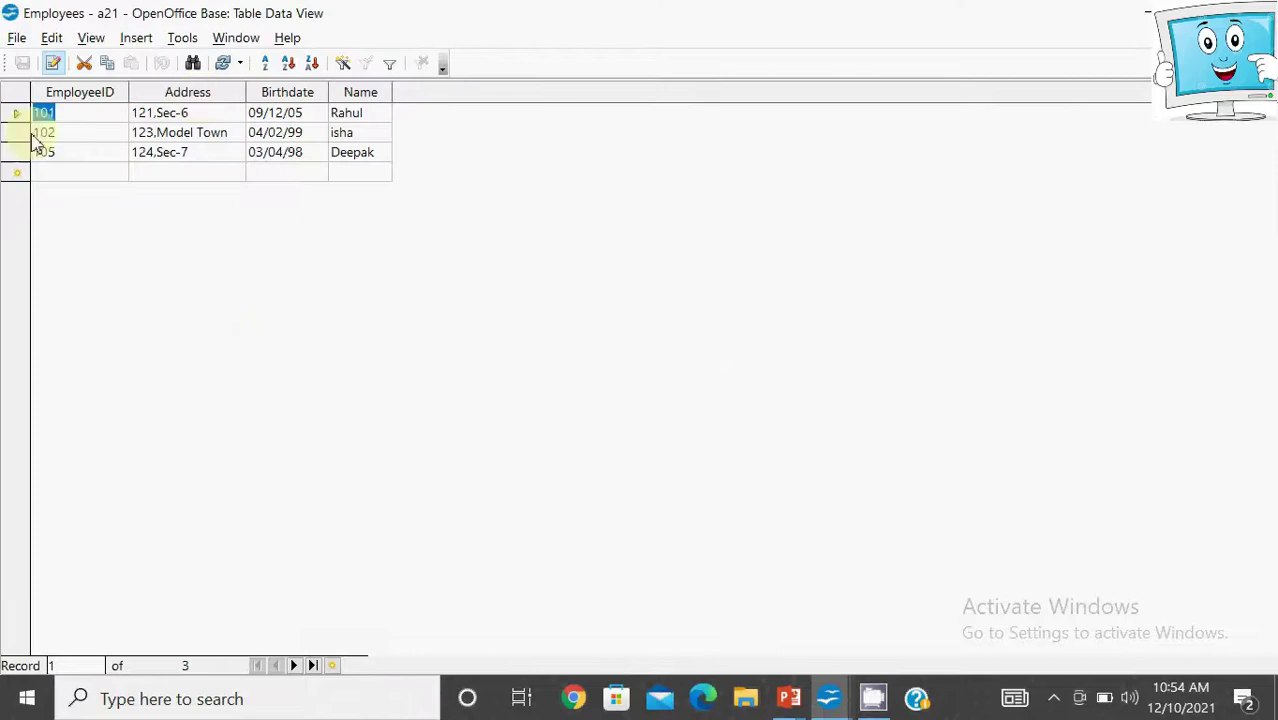
Step: Add a fourth Employees record with the employee ID, address, birthdate and name, and save the current record
click(75, 172)
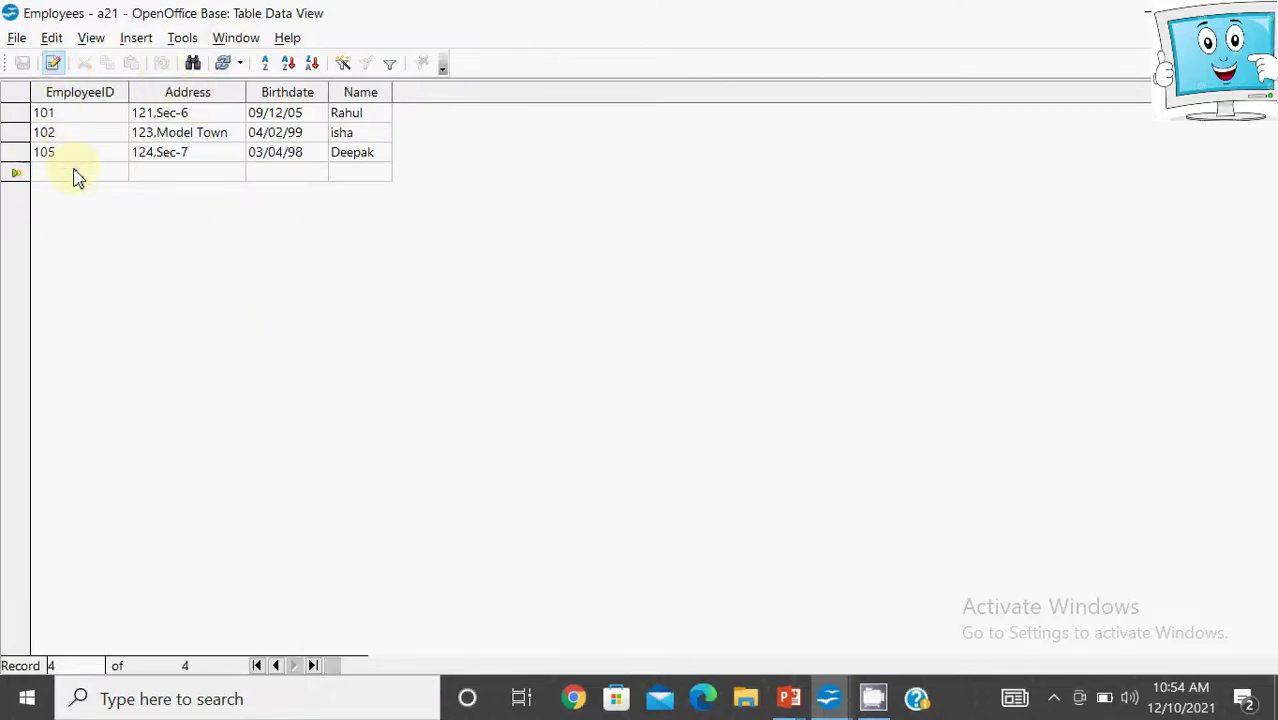
text(10)
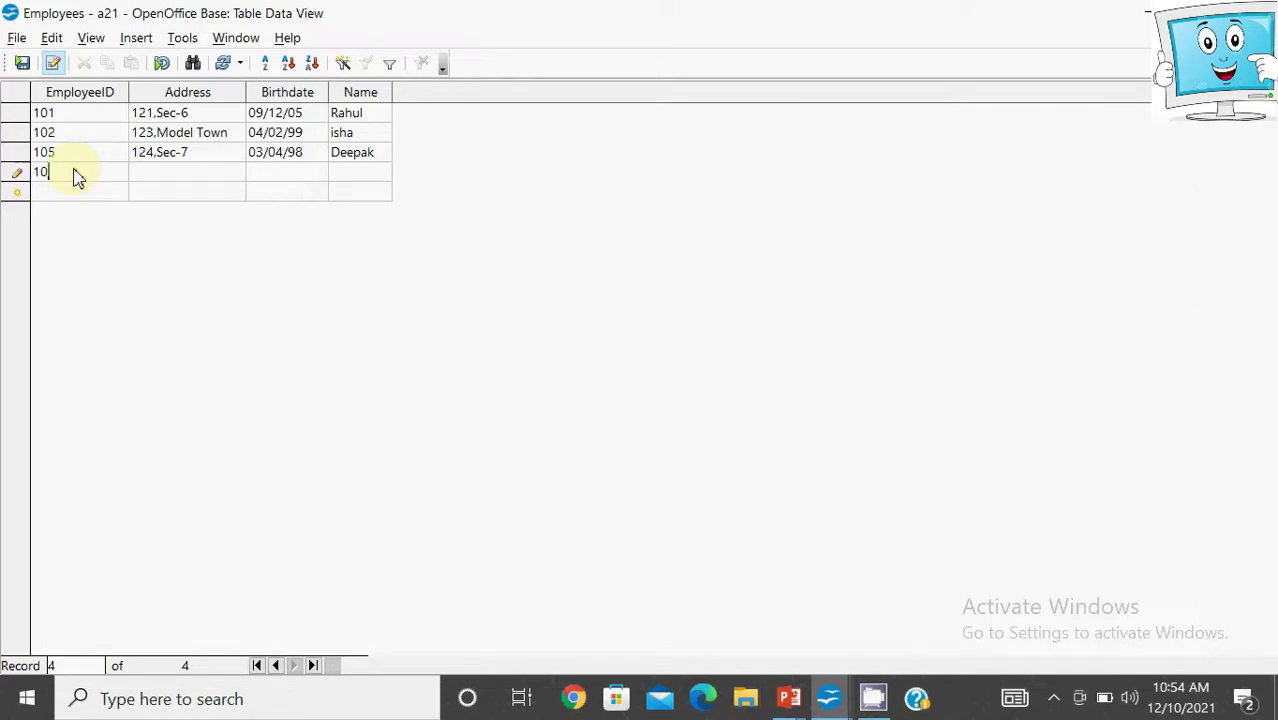
text(12)
text(2/5/1991)
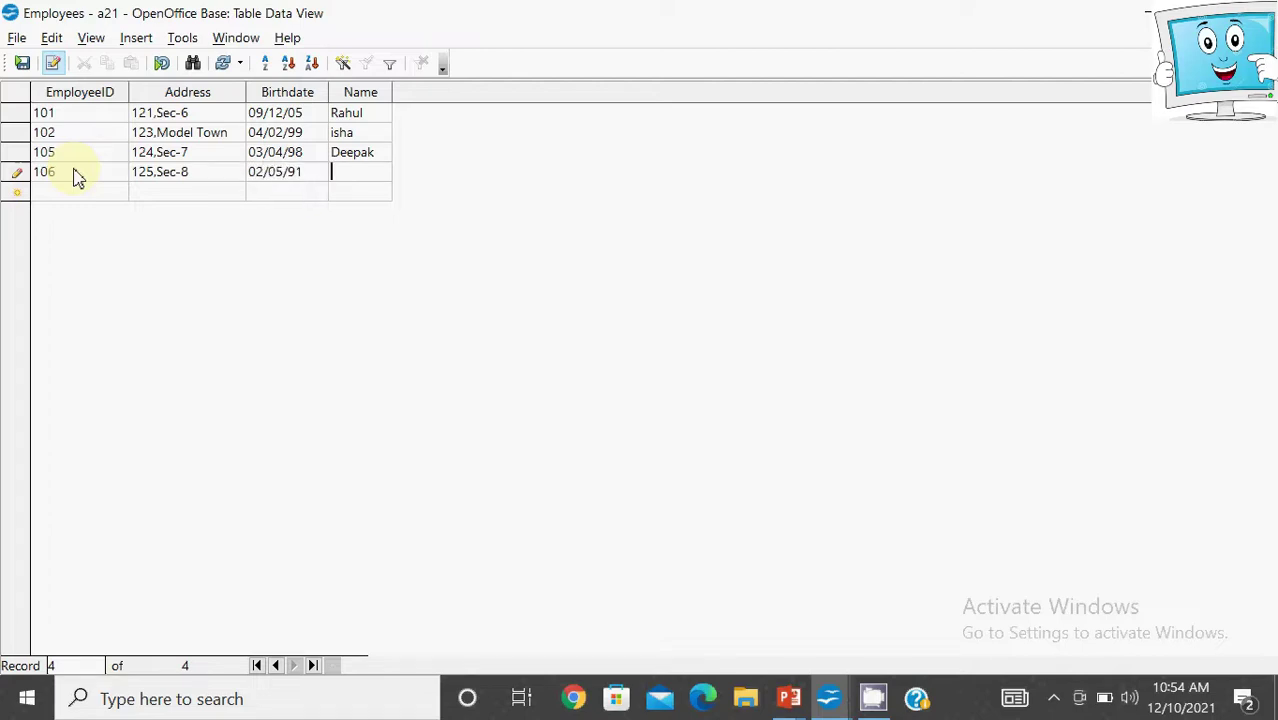
text(Vishakha)
click(16, 37)
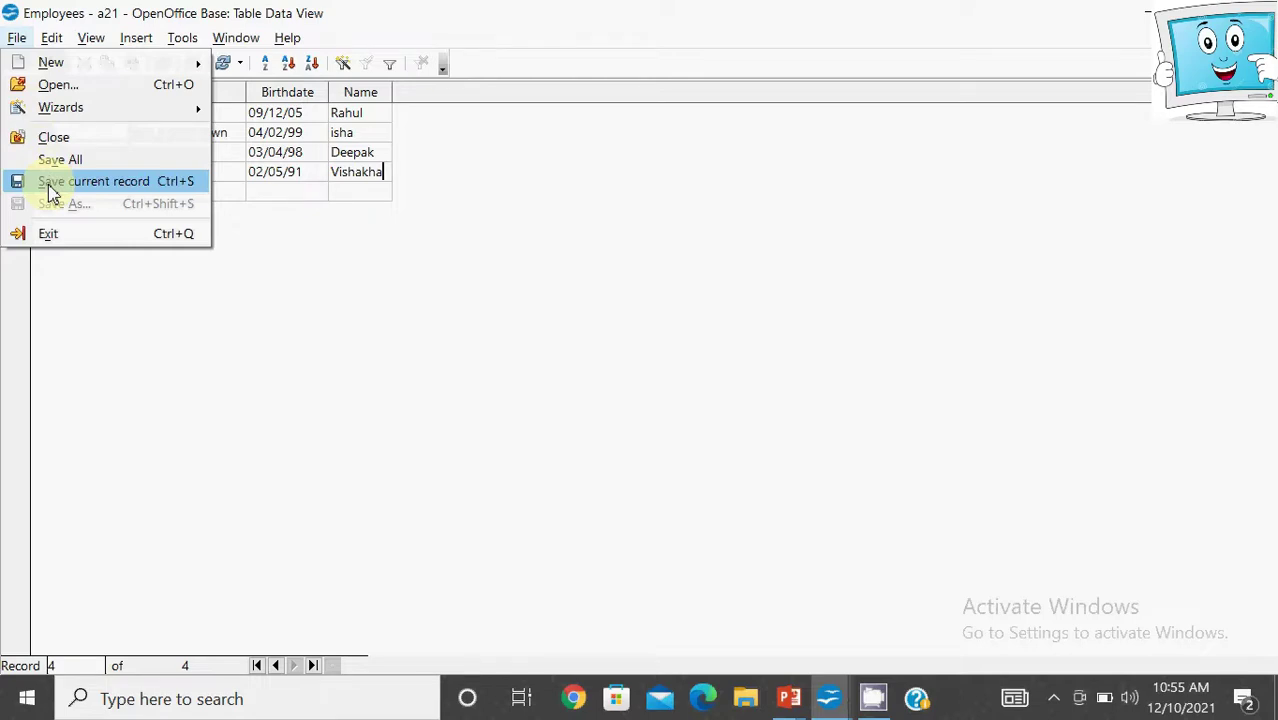
click(95, 181)
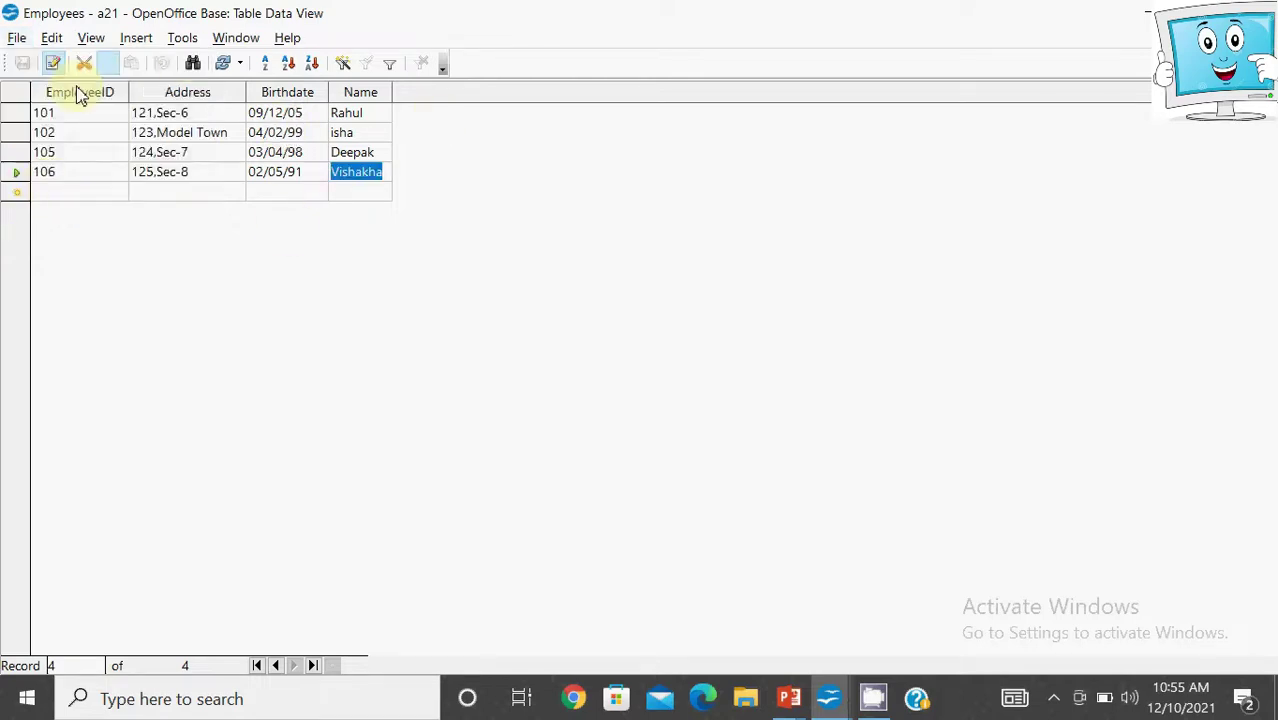
click(16, 40)
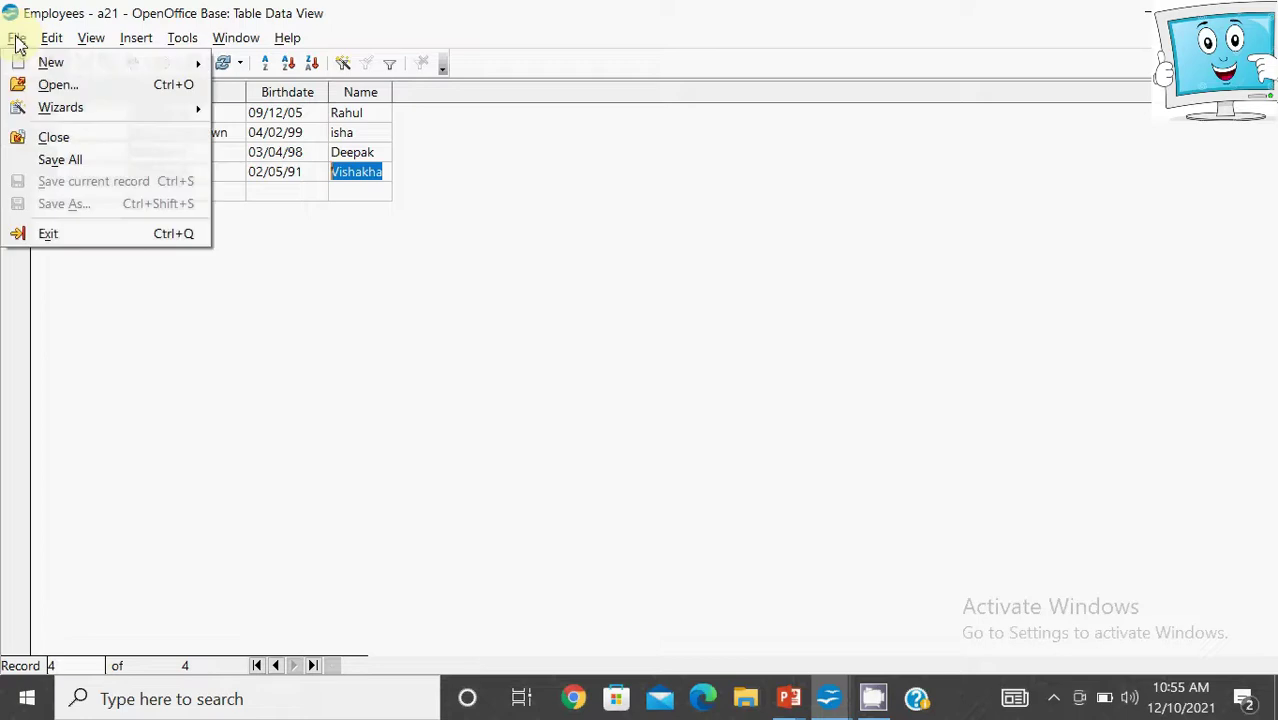
click(250, 218)
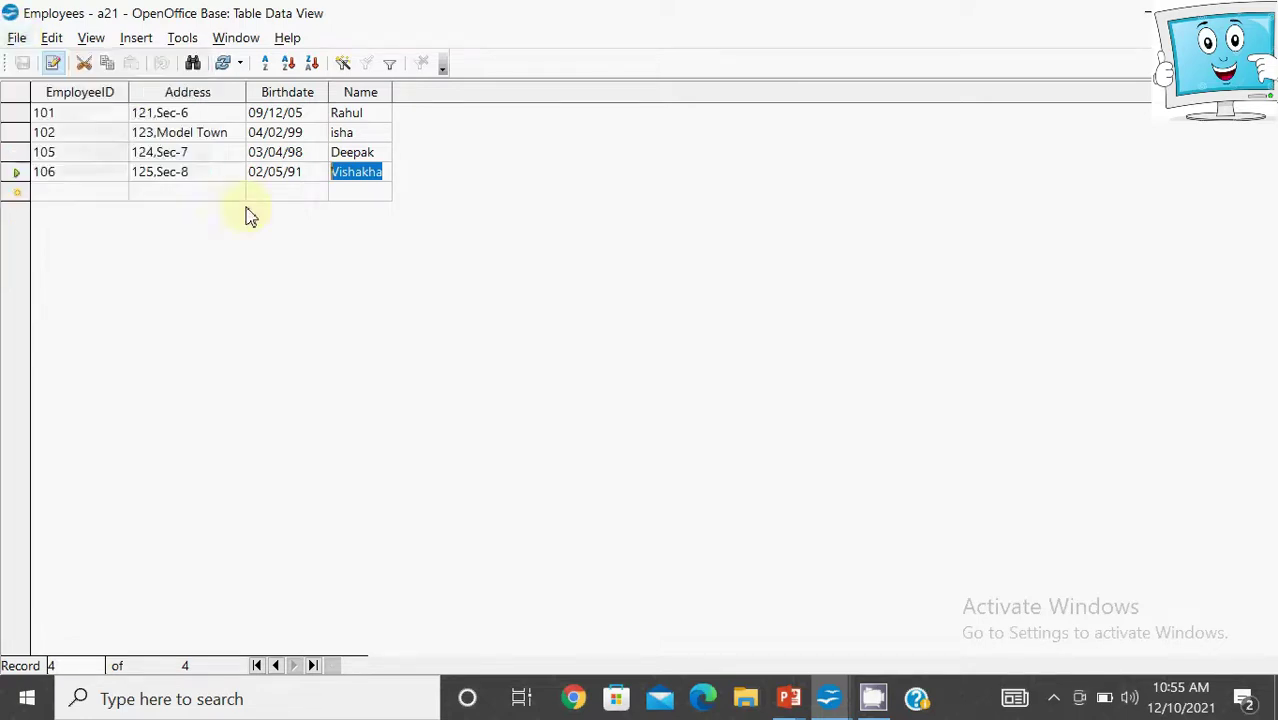
Step: Switch to the c10dbms presentation in PowerPoint and exit its slide show after the final slide
mouse_move(788, 698)
click(884, 599)
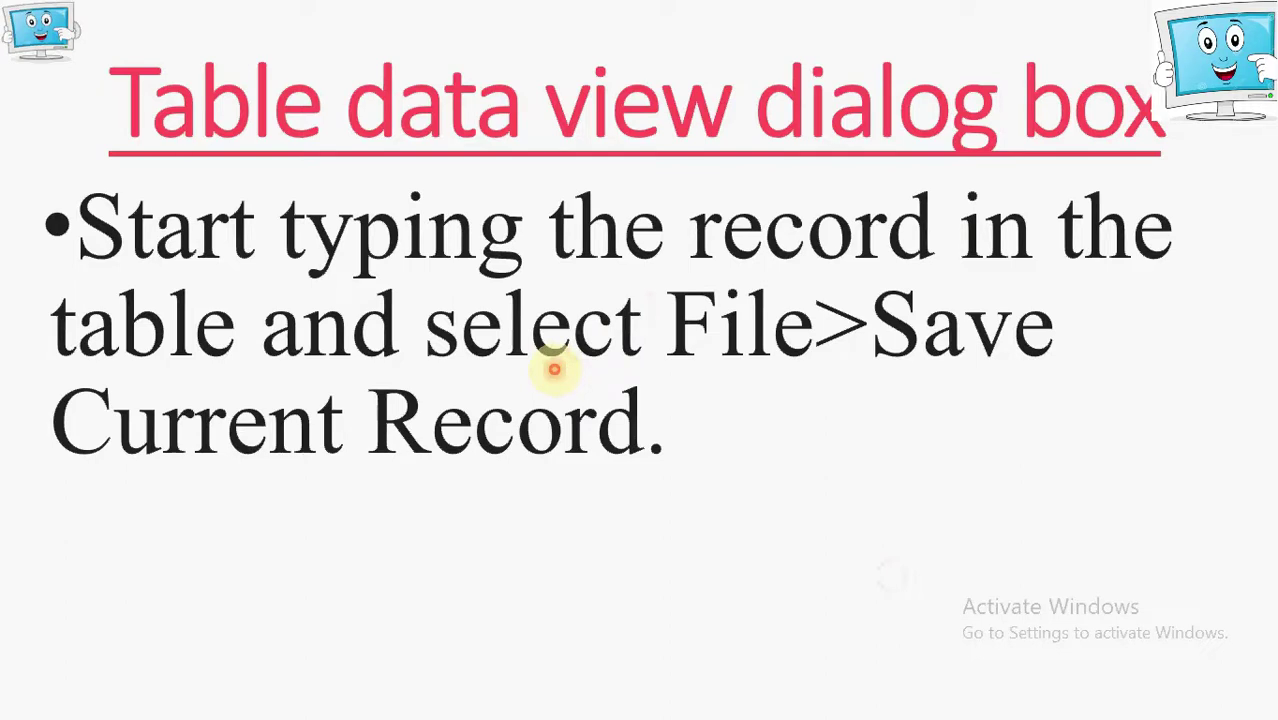
click(554, 369)
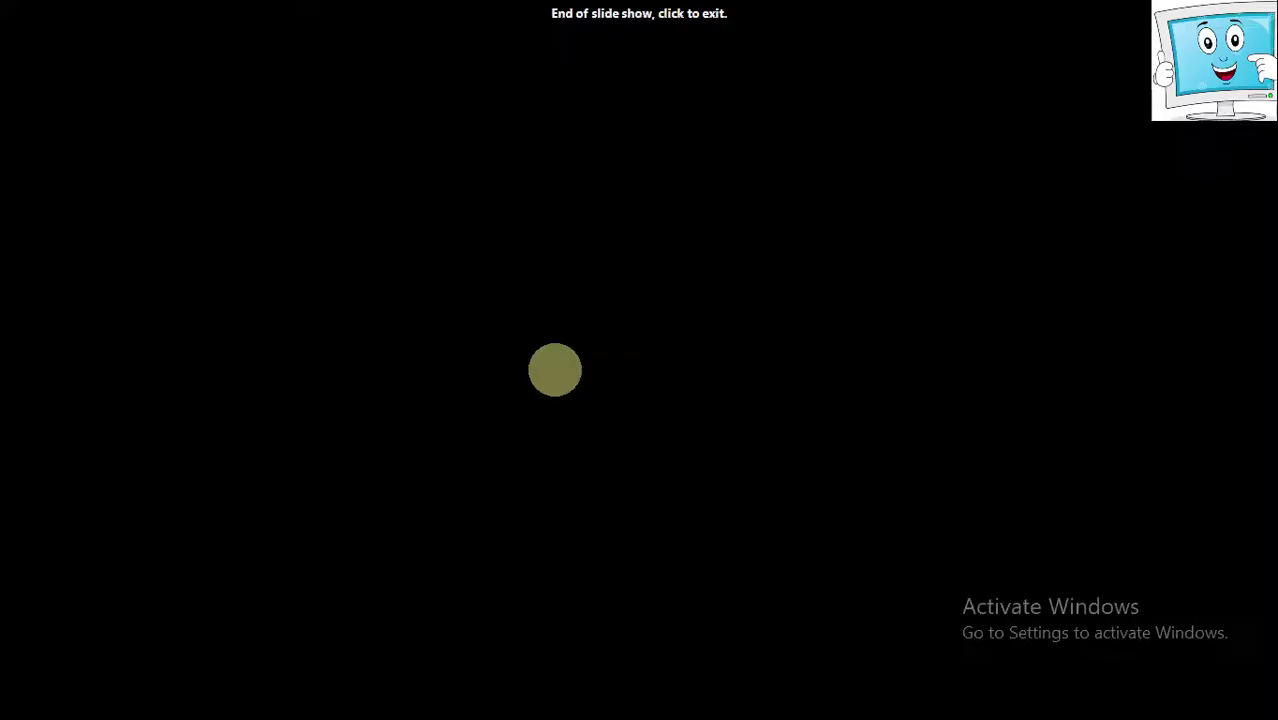
click(554, 369)
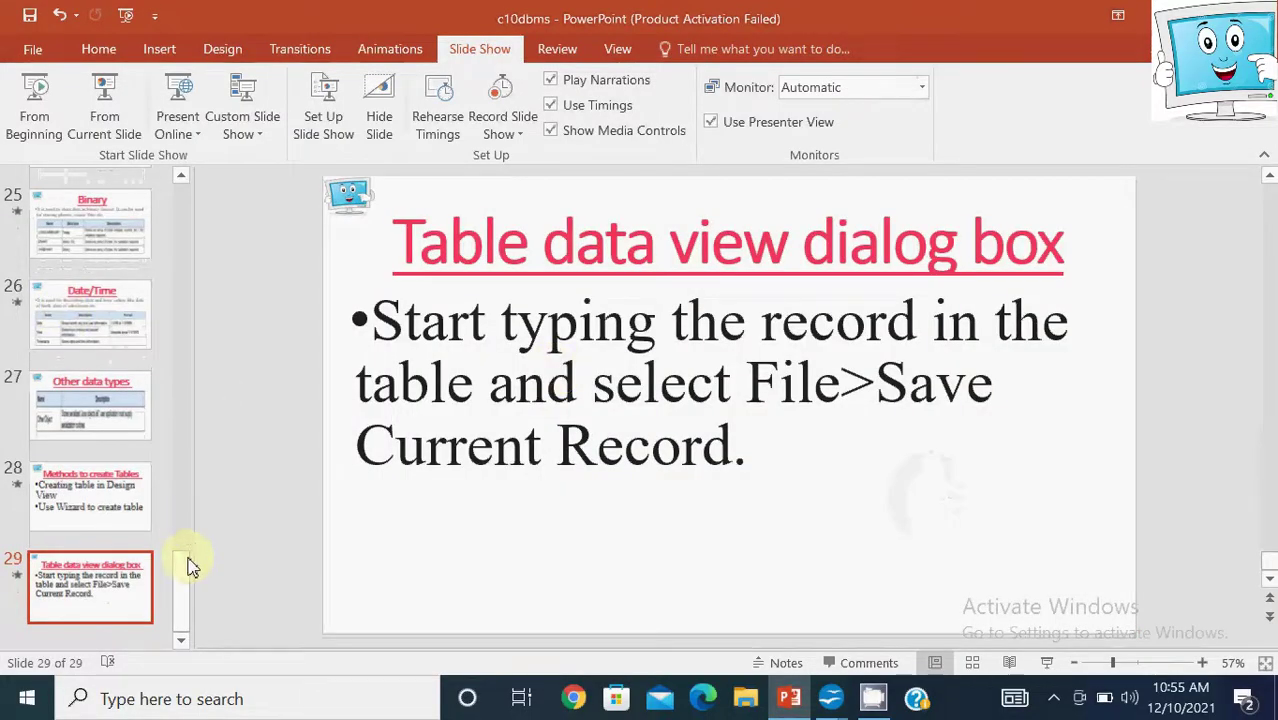
Step: Review the Session-2 topic list on slide 18 of the presentation and return to the Employees table data
drag(188, 560, 190, 434)
click(90, 360)
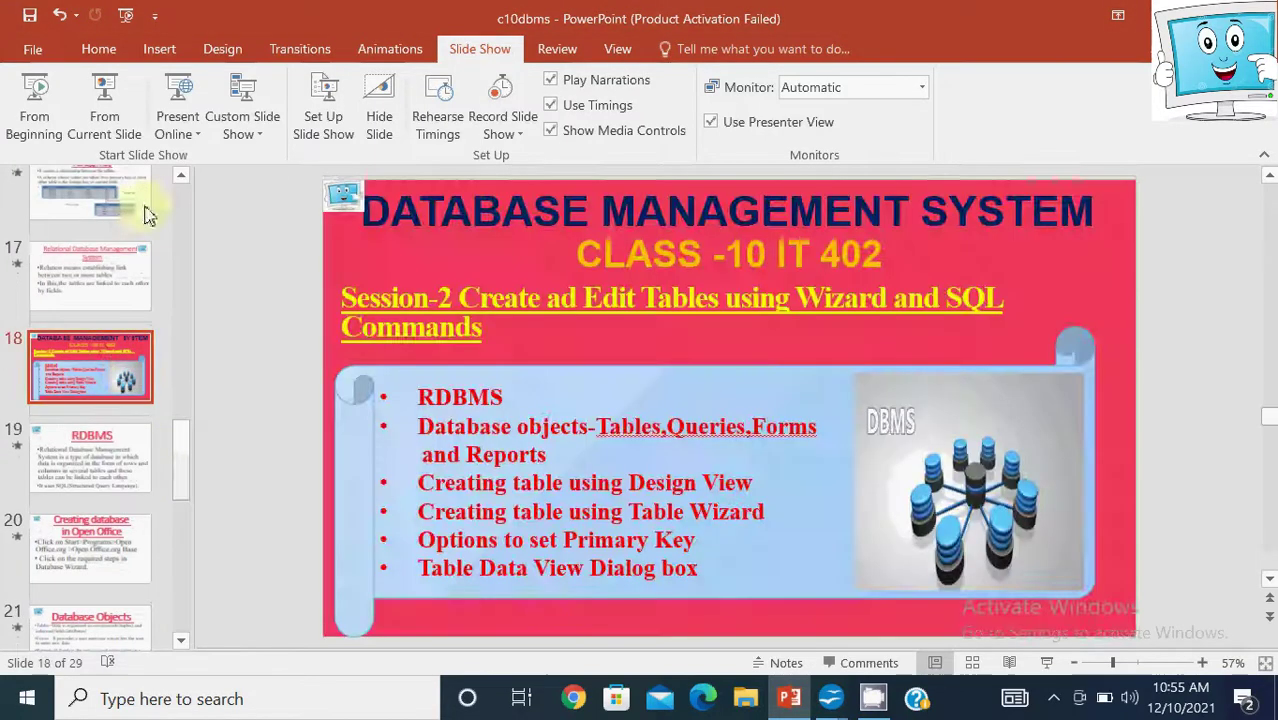
drag(180, 491, 186, 522)
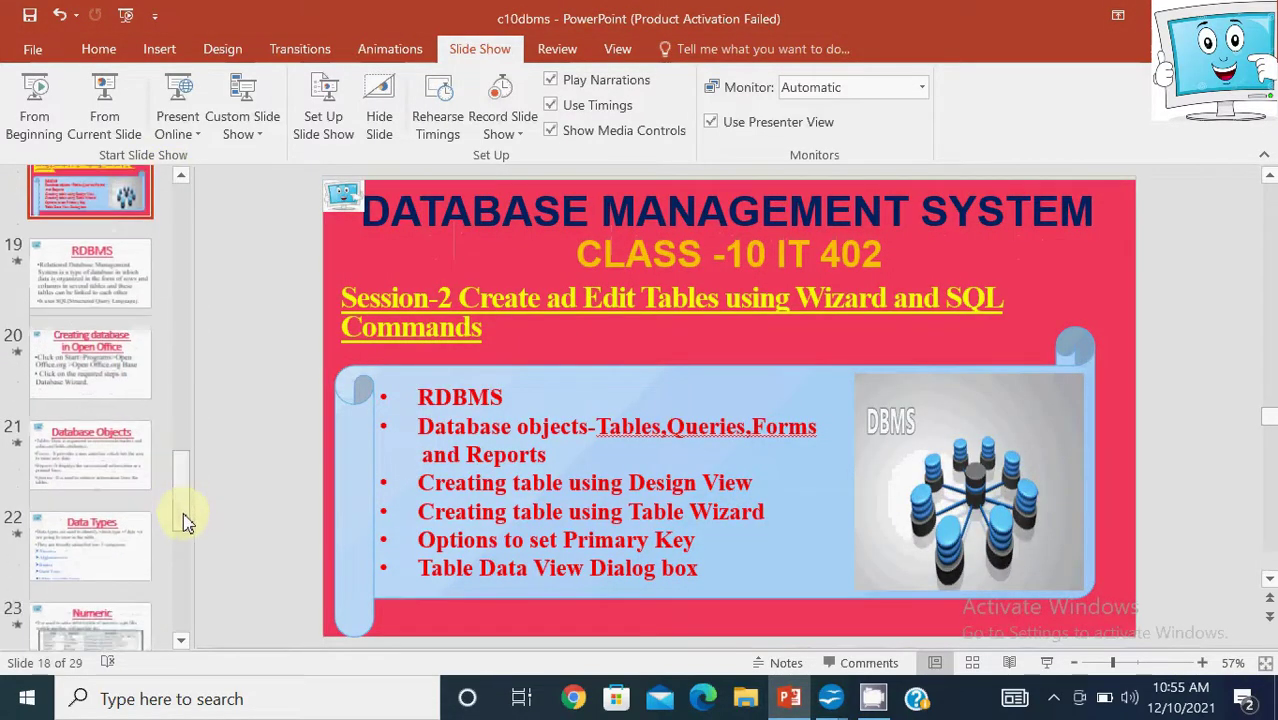
click(181, 180)
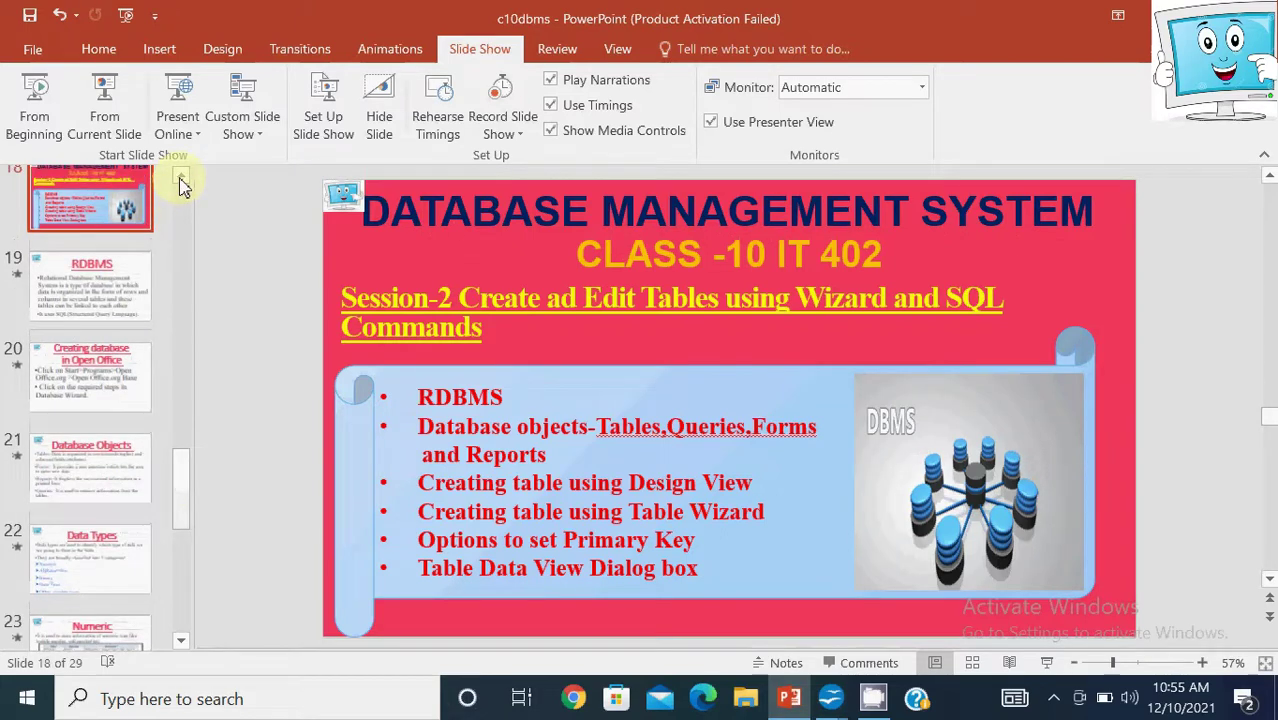
click(181, 181)
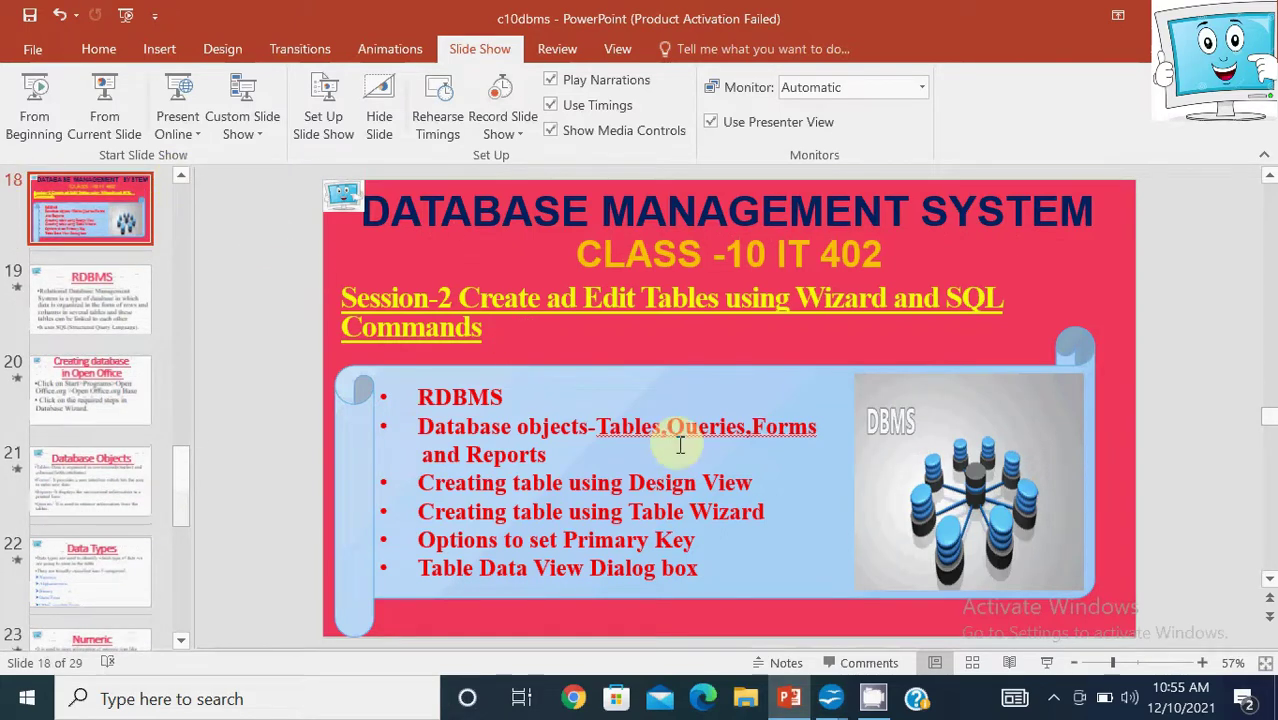
click(789, 699)
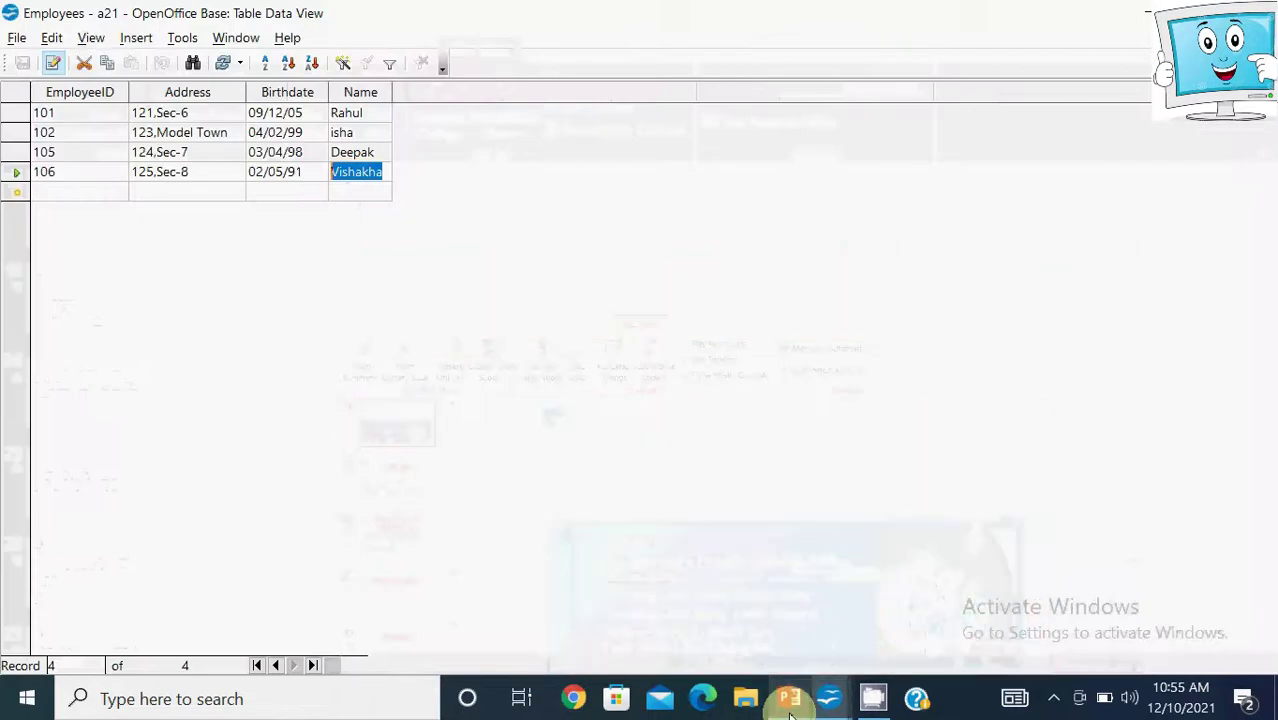